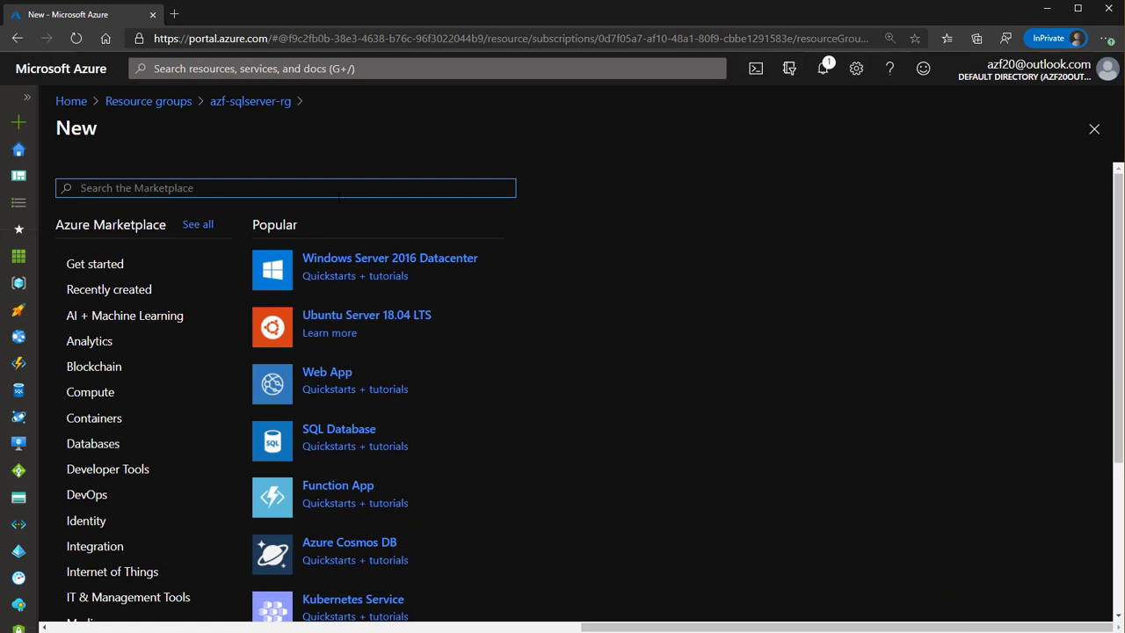
Step: Search the Marketplace for "azure sql" and start creating the Azure SQL resource
{"action": "type", "text": "azure"}
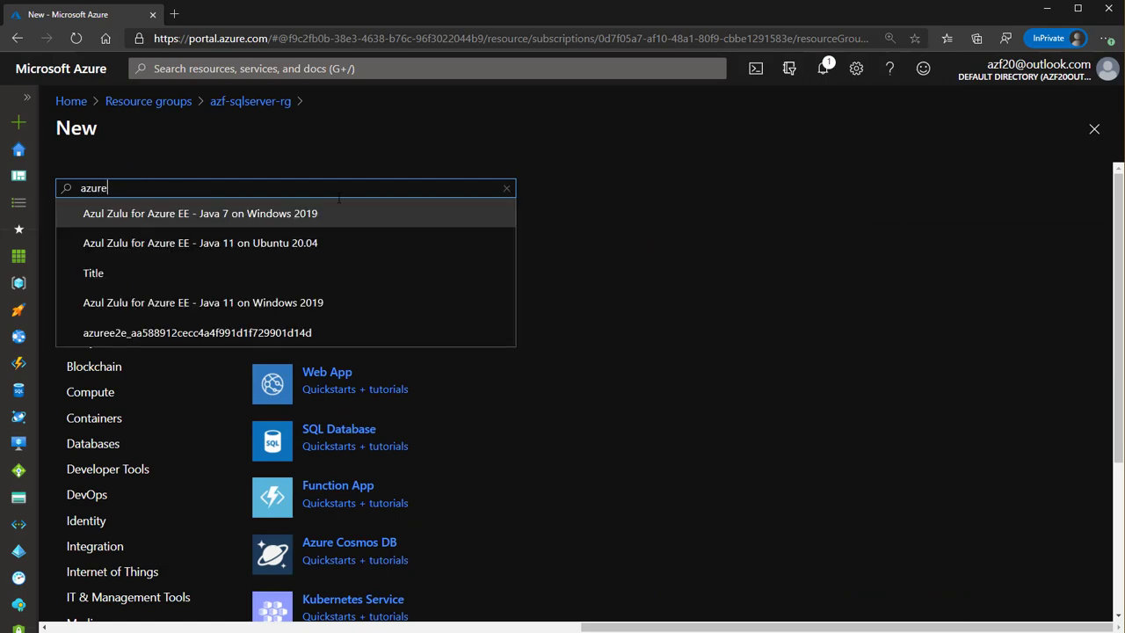
{"action": "type", "text": " sql"}
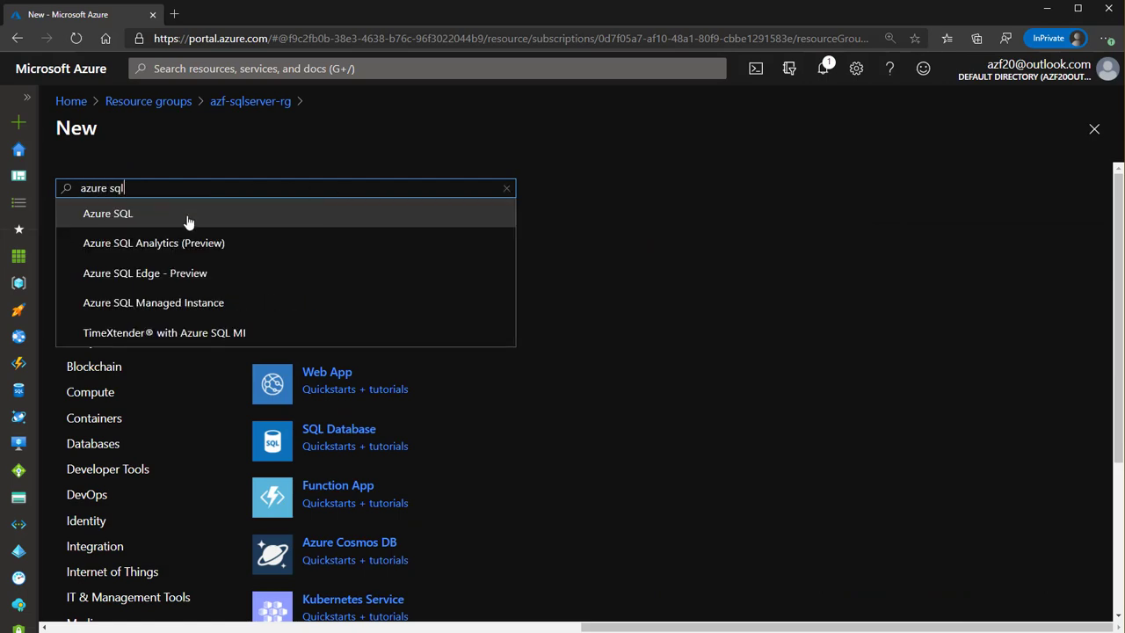
{"action": "left_click", "coordinate": [188, 221]}
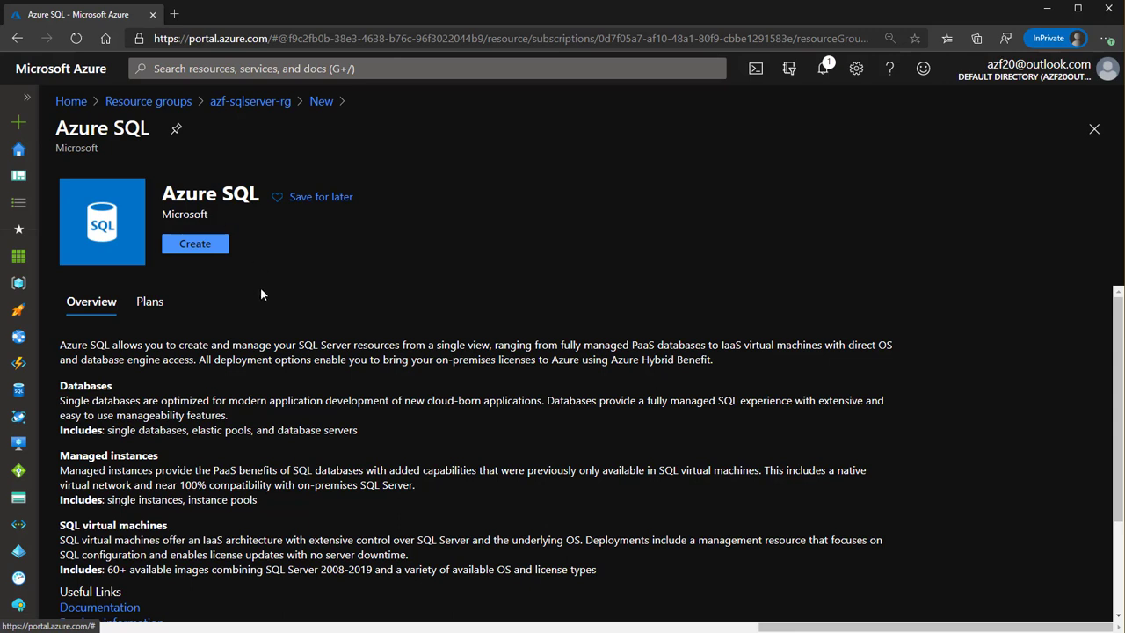
{"action": "left_click", "coordinate": [207, 240]}
{"action": "left_click", "coordinate": [207, 241]}
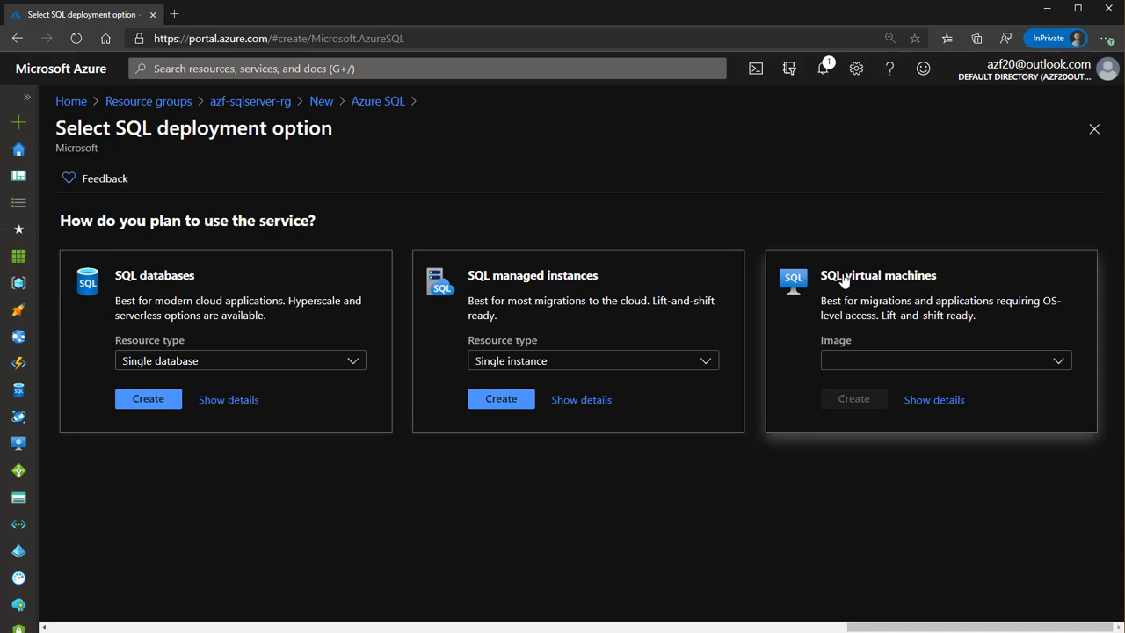
Step: Examine the SQL Server versions, editions and operating systems offered as images for SQL virtual machines
{"action": "left_click", "coordinate": [992, 370]}
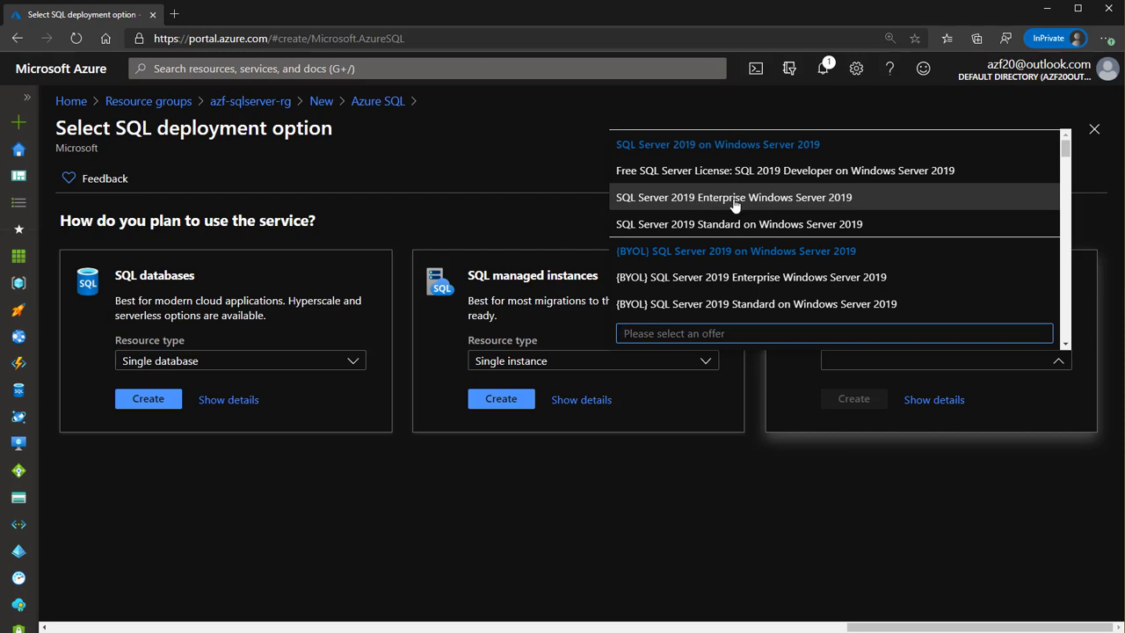
{"action": "scroll", "coordinate": [724, 238], "scroll_direction": "down", "scroll_amount": 2}
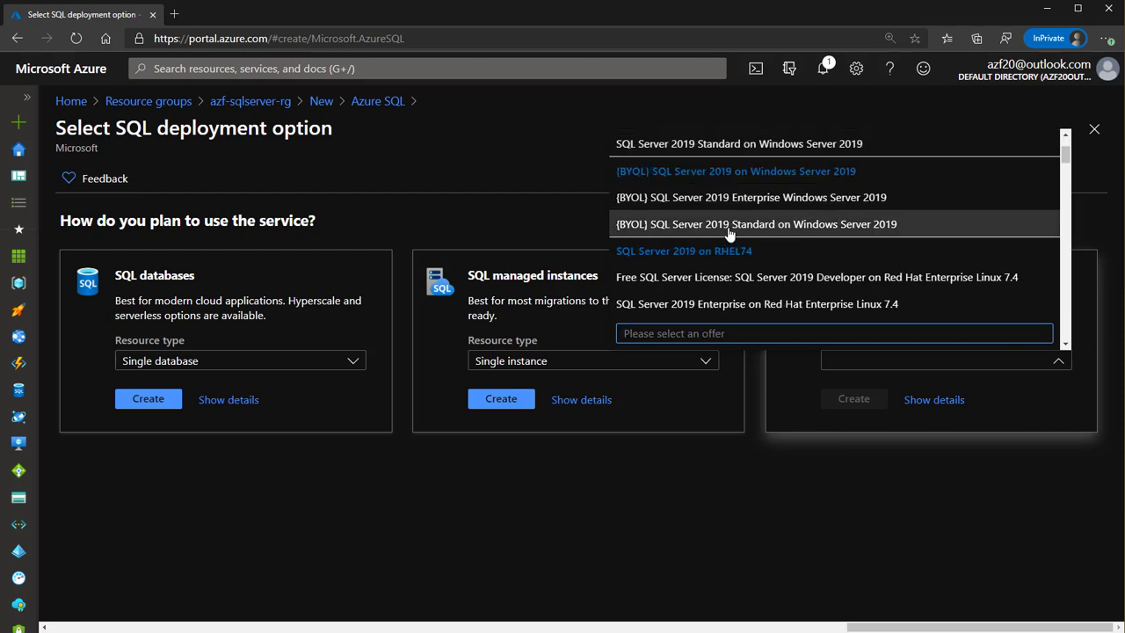
{"action": "scroll", "coordinate": [716, 220], "scroll_direction": "up", "scroll_amount": 1}
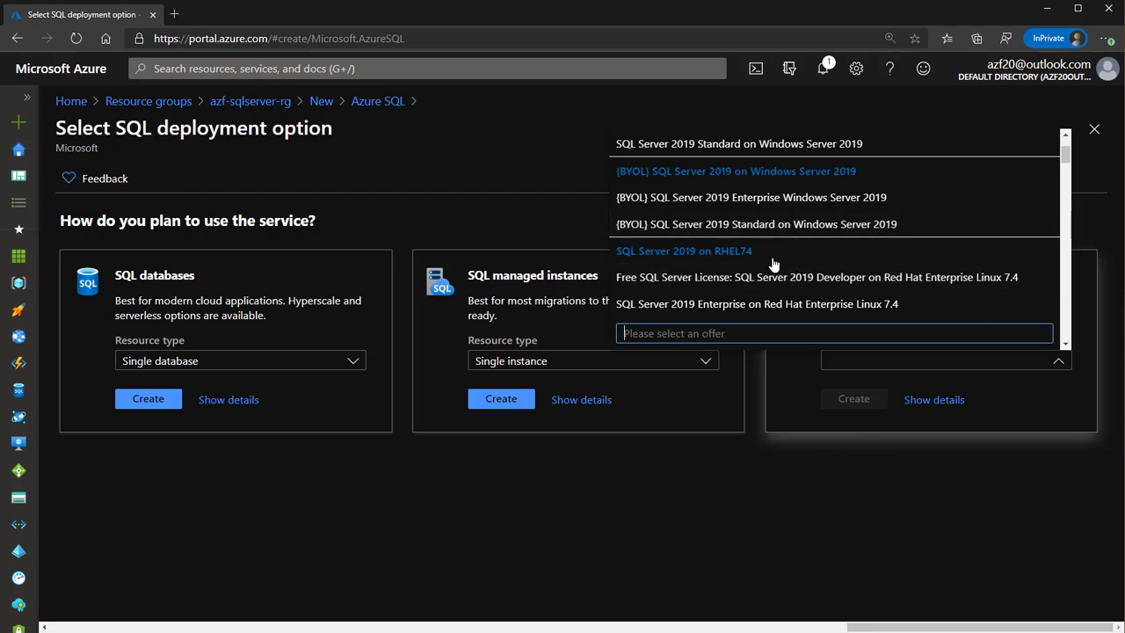
{"action": "scroll", "coordinate": [774, 264], "scroll_direction": "down", "scroll_amount": 1}
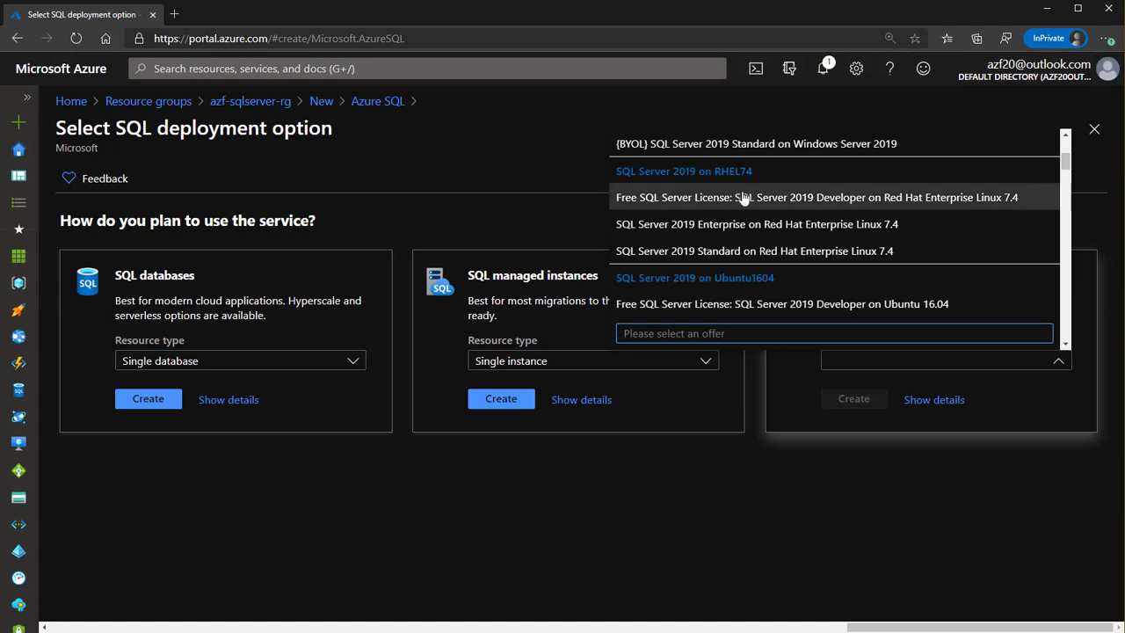
{"action": "scroll", "coordinate": [795, 254], "scroll_direction": "down", "scroll_amount": 1}
{"action": "scroll", "coordinate": [801, 233], "scroll_direction": "down", "scroll_amount": 1}
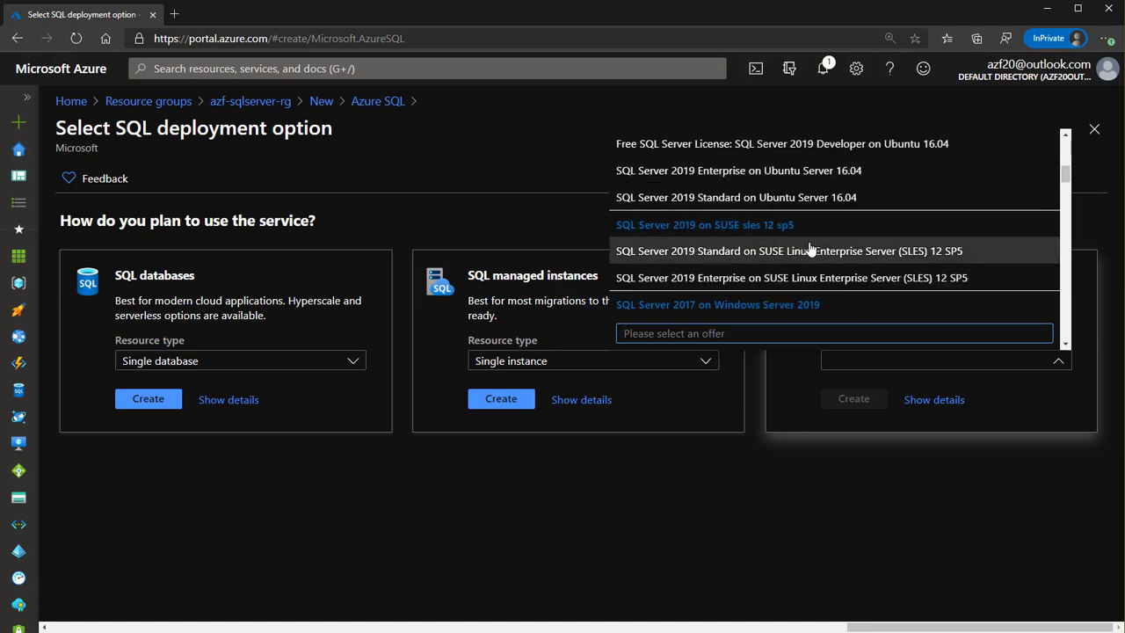
{"action": "scroll", "coordinate": [810, 249], "scroll_direction": "down", "scroll_amount": 2}
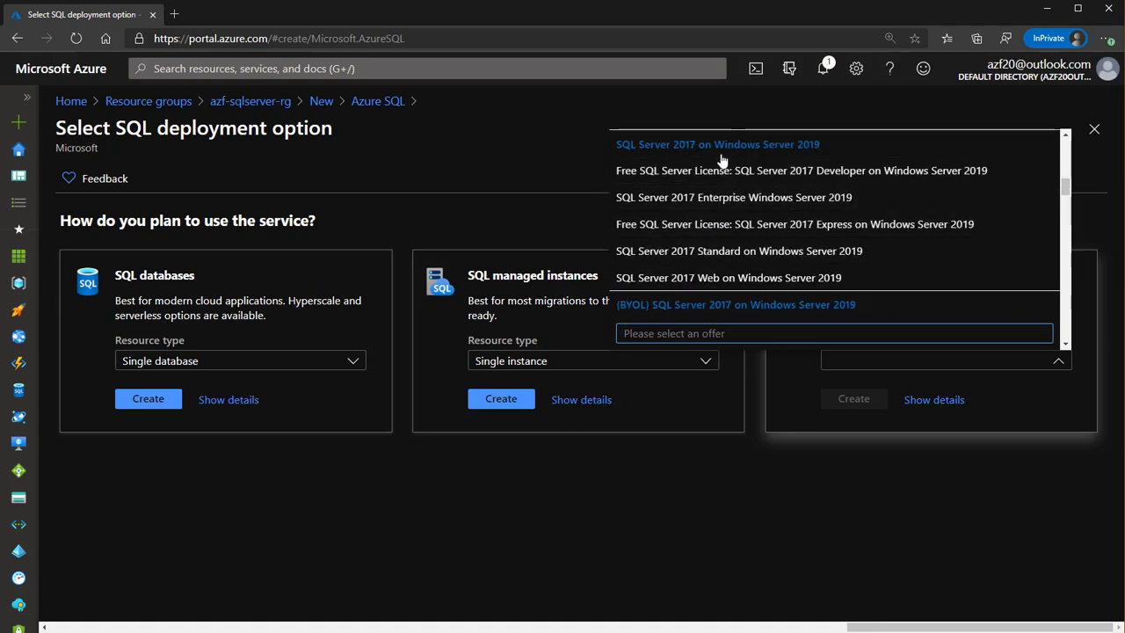
{"action": "scroll", "coordinate": [761, 255], "scroll_direction": "down", "scroll_amount": 3}
{"action": "scroll", "coordinate": [764, 255], "scroll_direction": "down", "scroll_amount": 10}
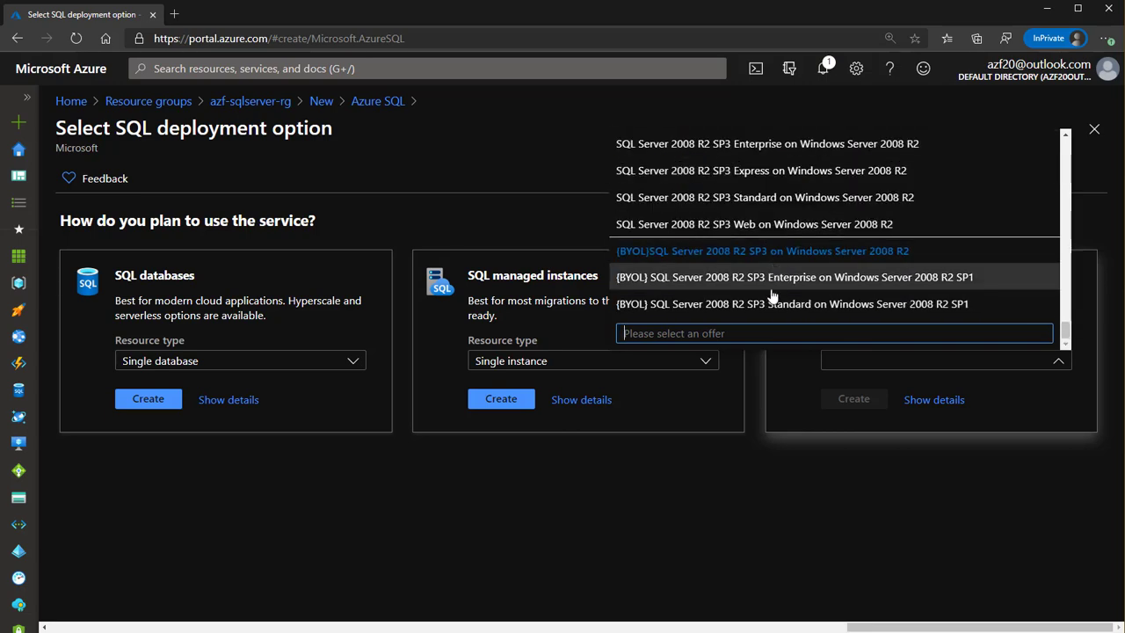
{"action": "scroll", "coordinate": [794, 264], "scroll_direction": "up", "scroll_amount": 2}
{"action": "scroll", "coordinate": [796, 262], "scroll_direction": "up", "scroll_amount": 10}
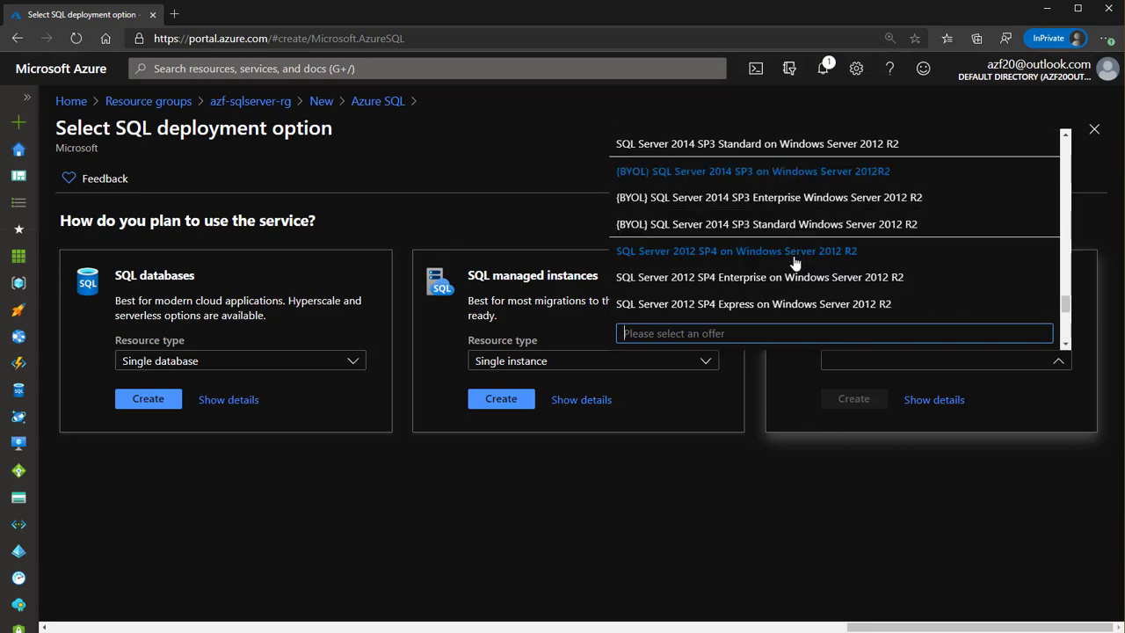
{"action": "scroll", "coordinate": [780, 187], "scroll_direction": "up", "scroll_amount": 3}
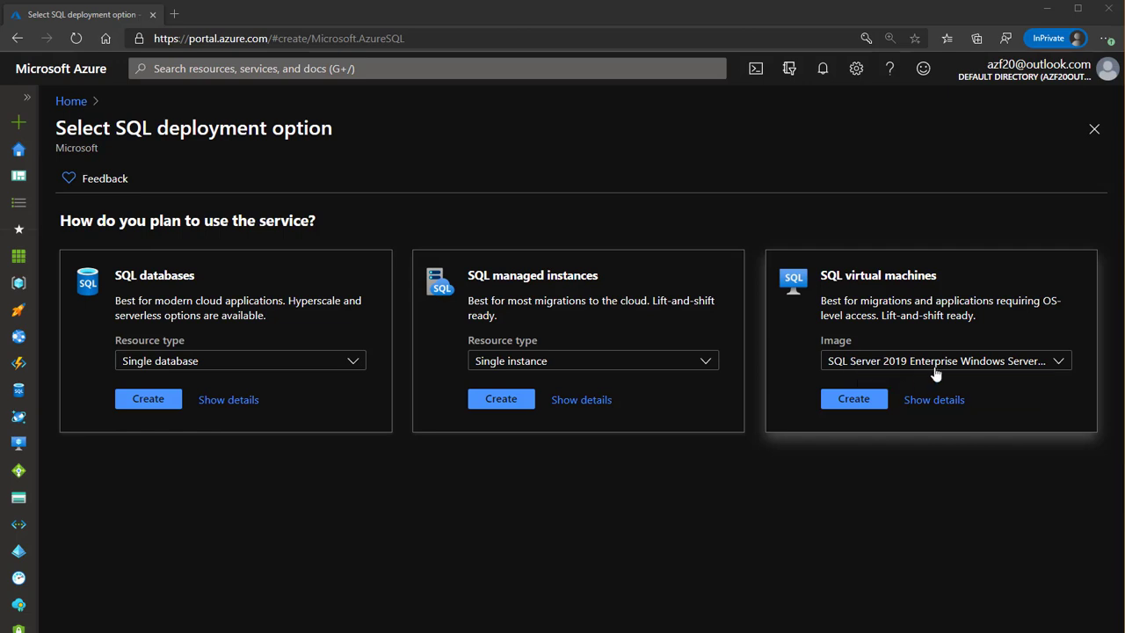
Step: Start creating a SQL virtual machine from the SQL Server 2019 Enterprise Windows Server 2019 image
{"action": "left_click", "coordinate": [1009, 372]}
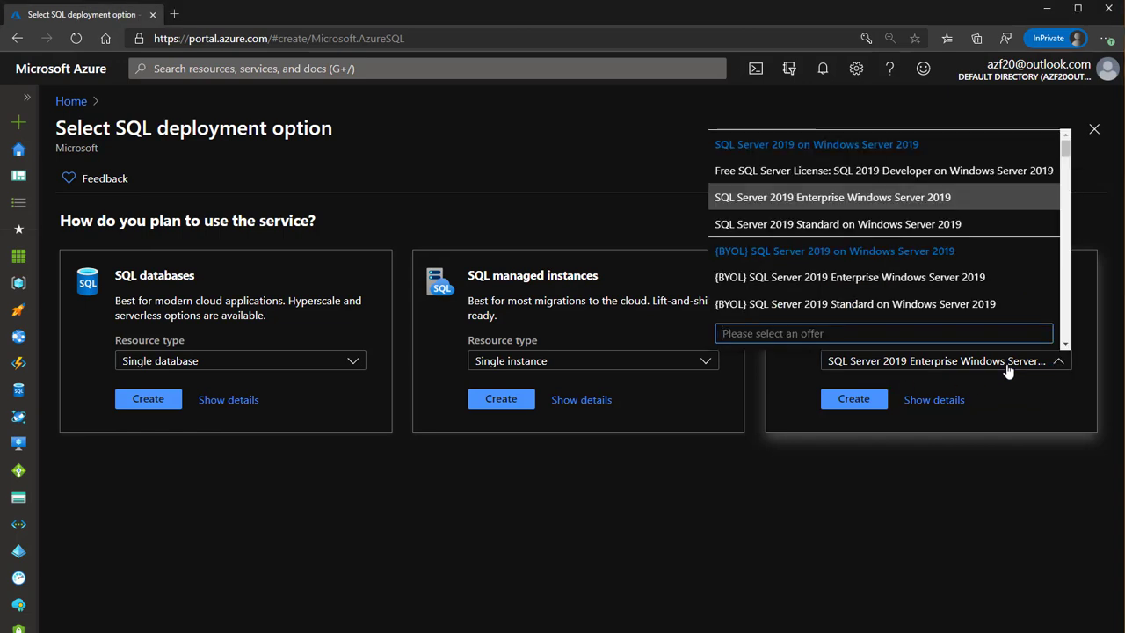
{"action": "left_click", "coordinate": [1008, 372]}
{"action": "left_click", "coordinate": [854, 403]}
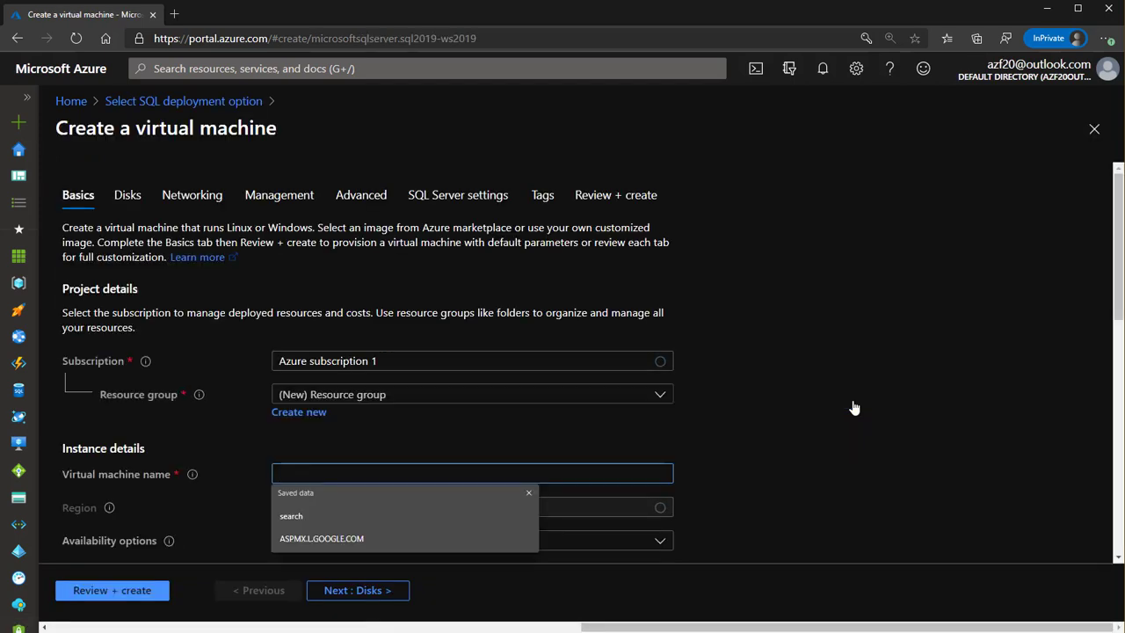
{"action": "left_click", "coordinate": [756, 391]}
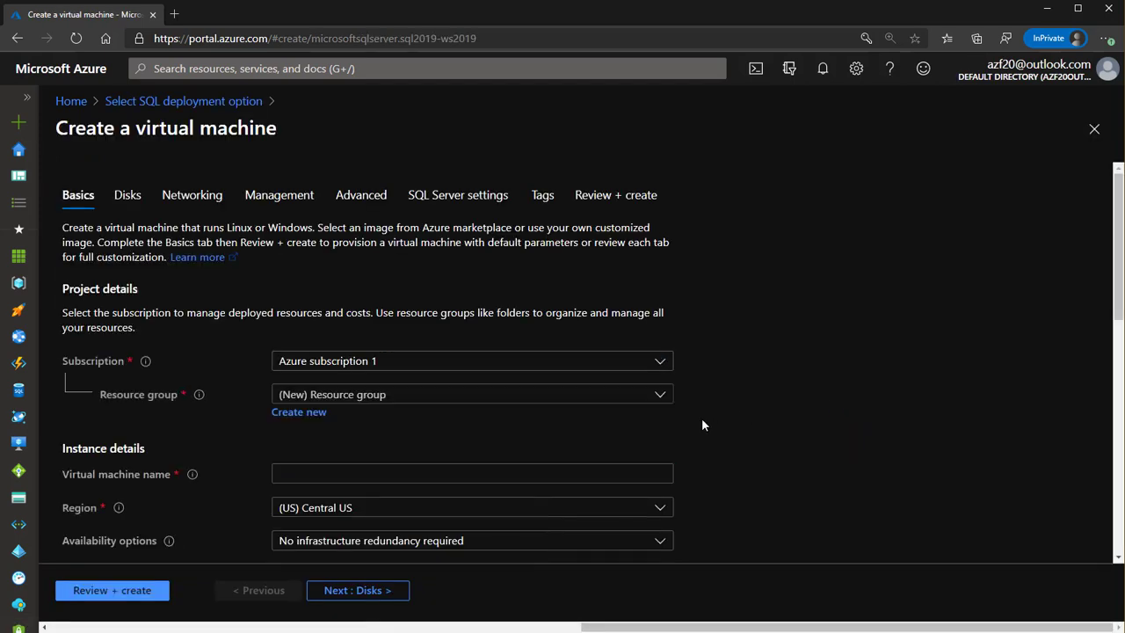
Step: Assign the virtual machine to resource group azf-sqlserver-rg and name it azf-sqlserver-vm
{"action": "scroll", "coordinate": [703, 420], "scroll_direction": "down", "scroll_amount": 1}
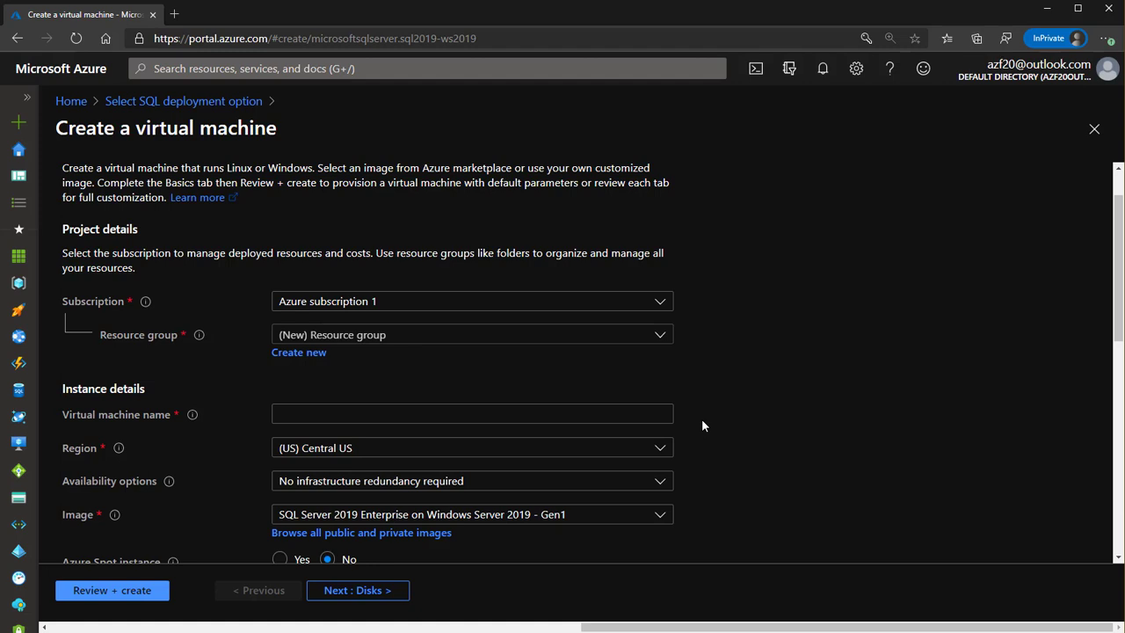
{"action": "left_click", "coordinate": [343, 338]}
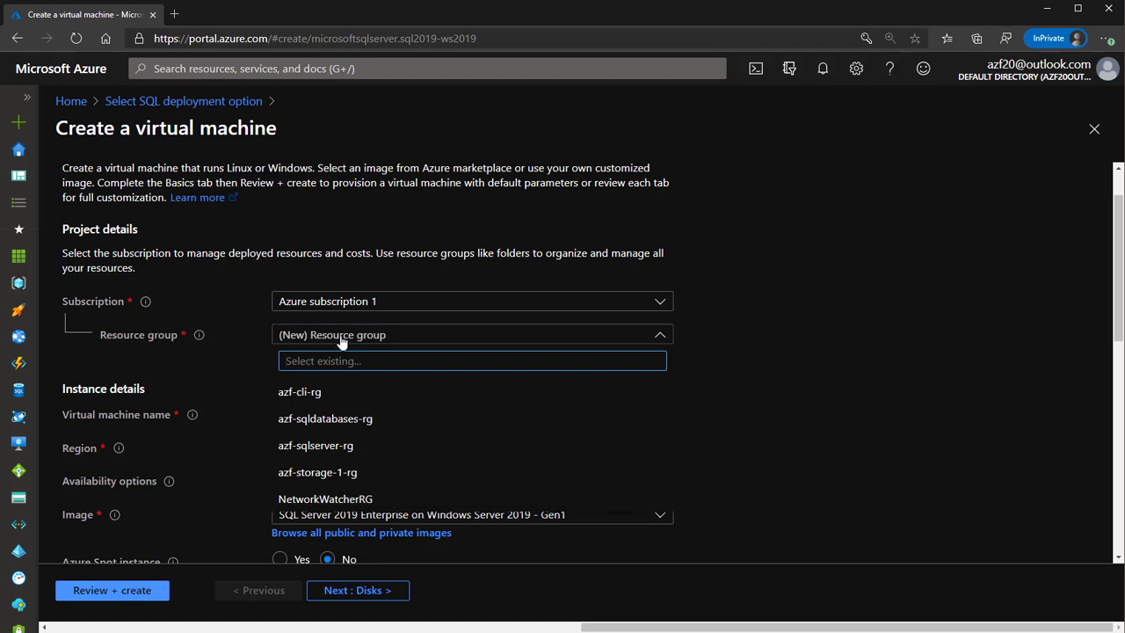
{"action": "left_click", "coordinate": [342, 447]}
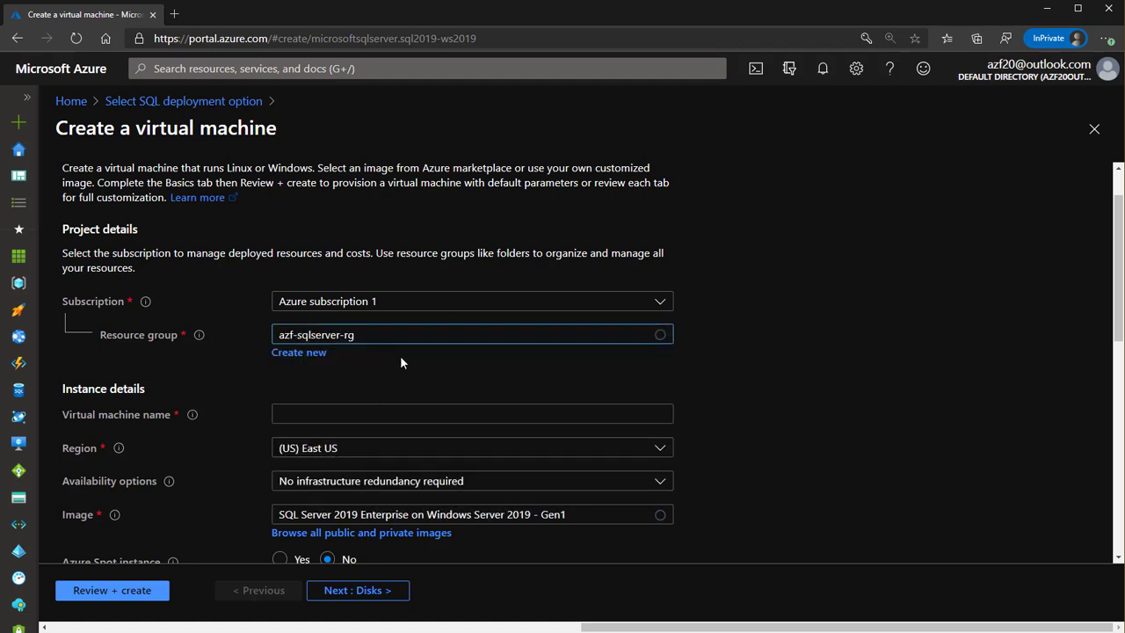
{"action": "left_click", "coordinate": [318, 415]}
{"action": "type", "text": "azf-"}
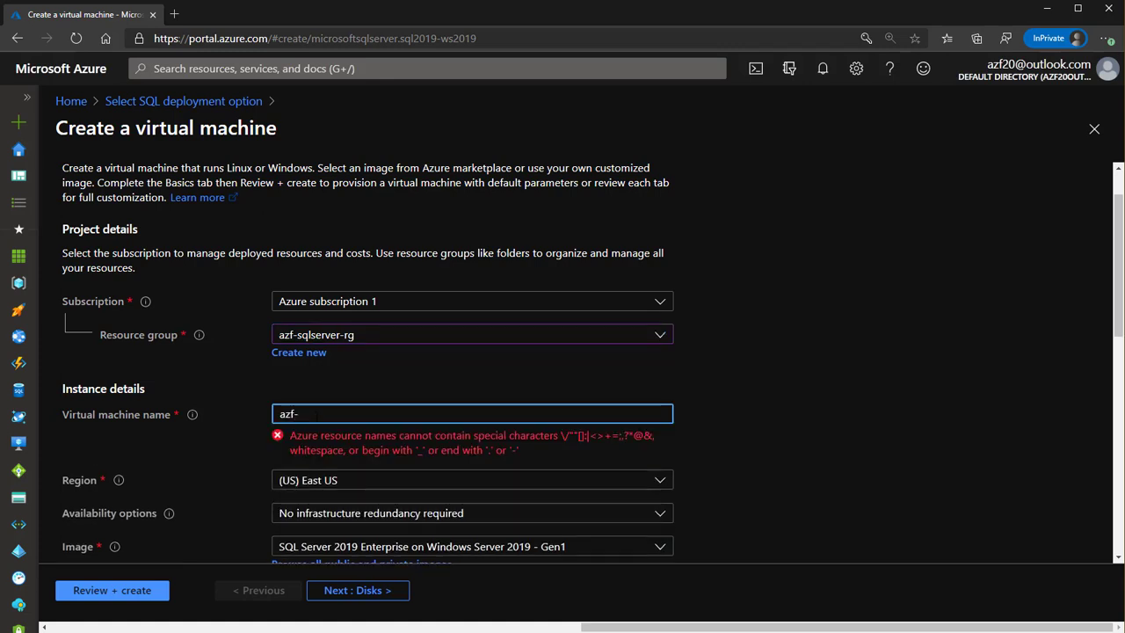
{"action": "type", "text": "sqlserver-vm"}
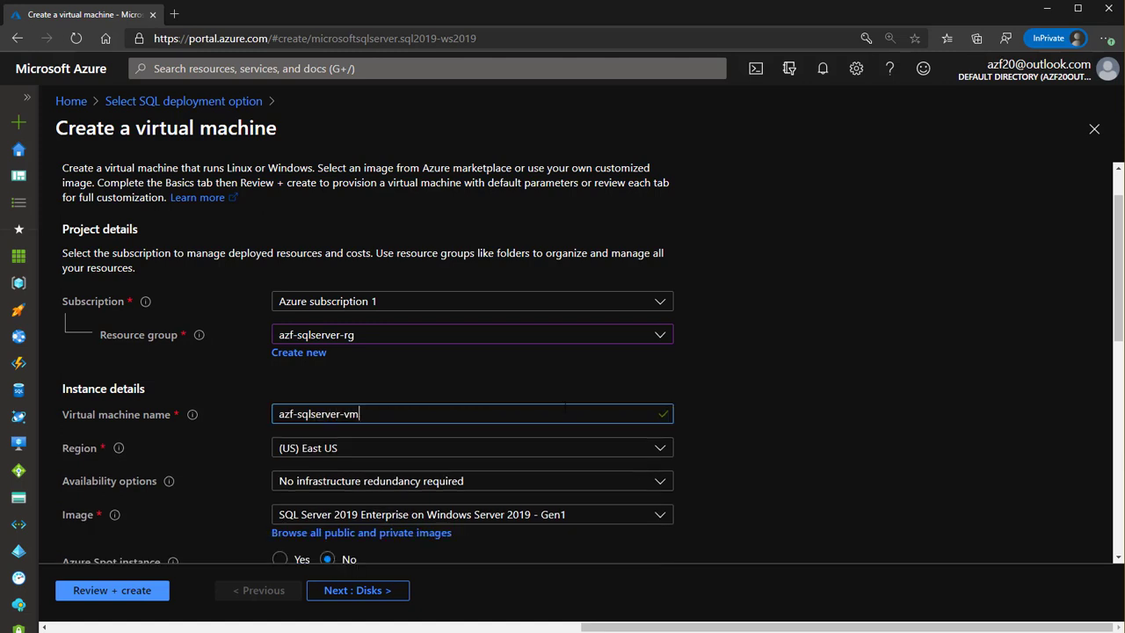
Step: Review the virtual machine's availability options, available sizes, inbound port rules and licensing settings
{"action": "scroll", "coordinate": [308, 454], "scroll_direction": "down", "scroll_amount": 1}
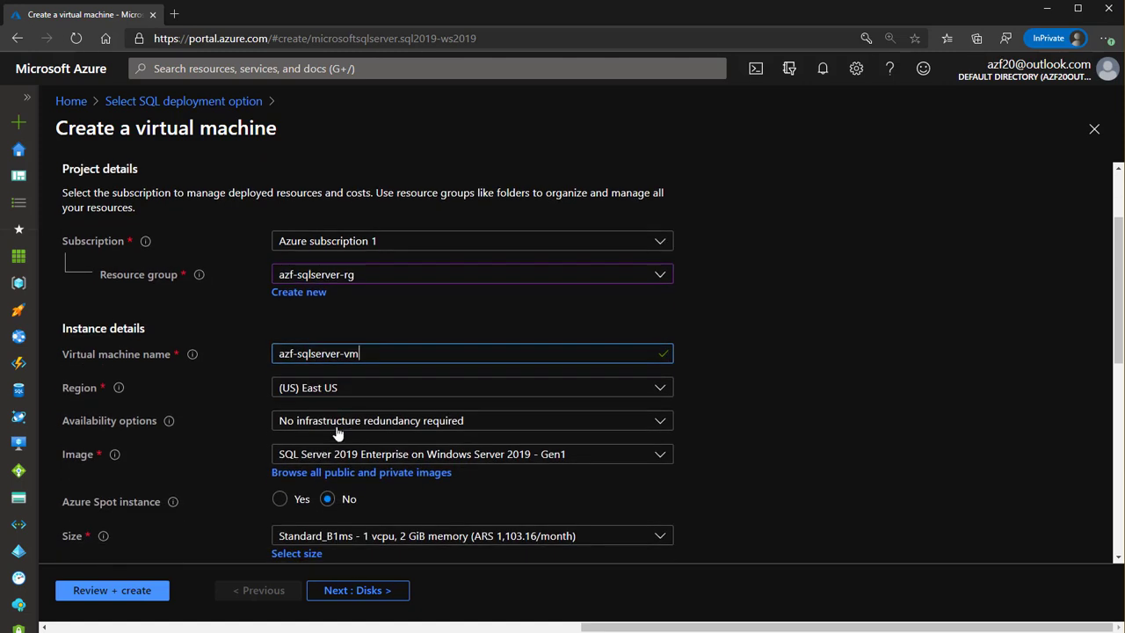
{"action": "left_click", "coordinate": [333, 426]}
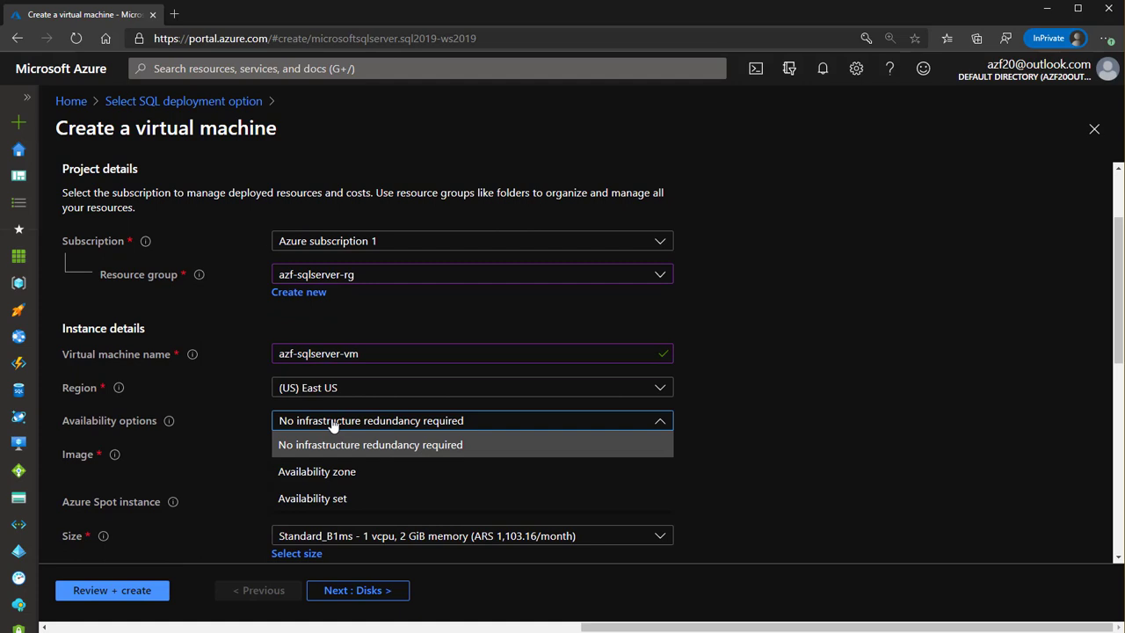
{"action": "left_click", "coordinate": [333, 425]}
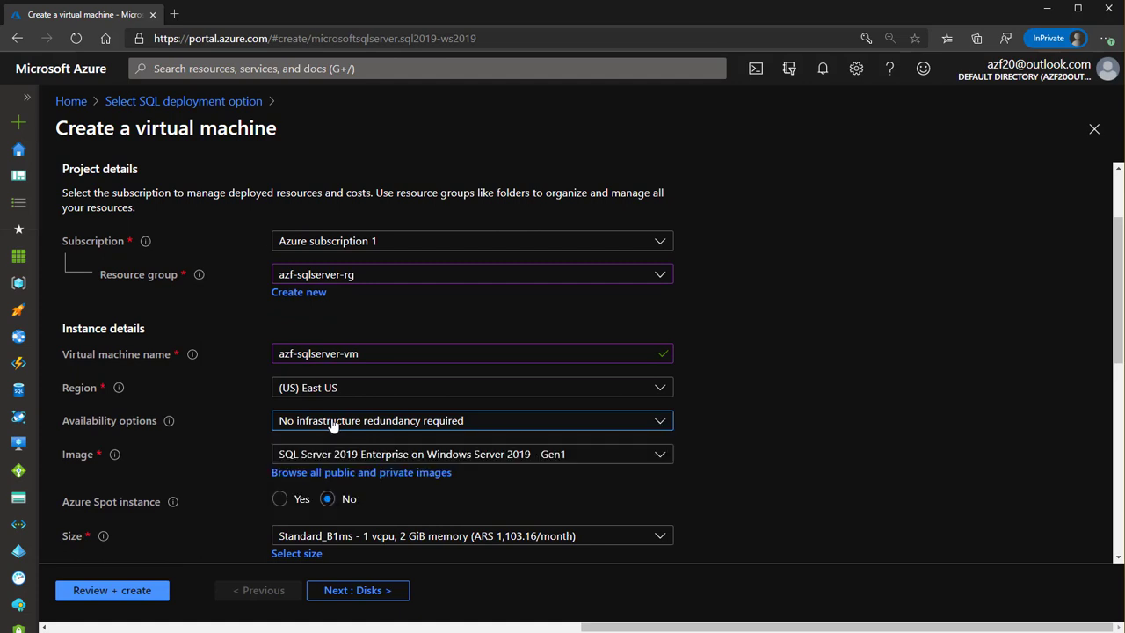
{"action": "scroll", "coordinate": [333, 425], "scroll_direction": "down", "scroll_amount": 2}
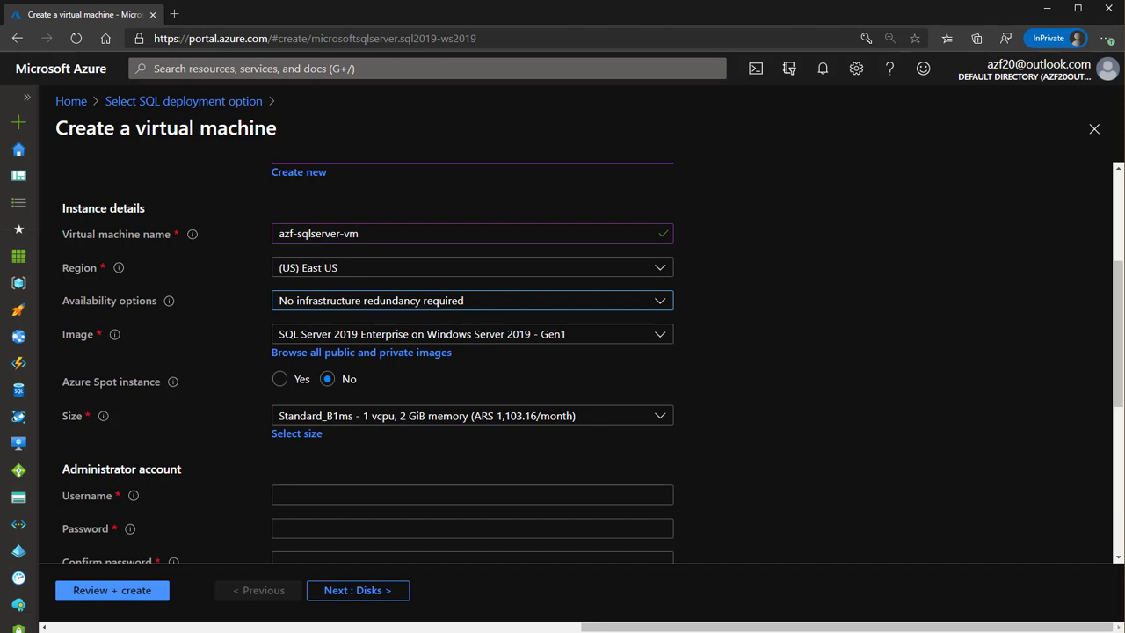
{"action": "left_click", "coordinate": [433, 422]}
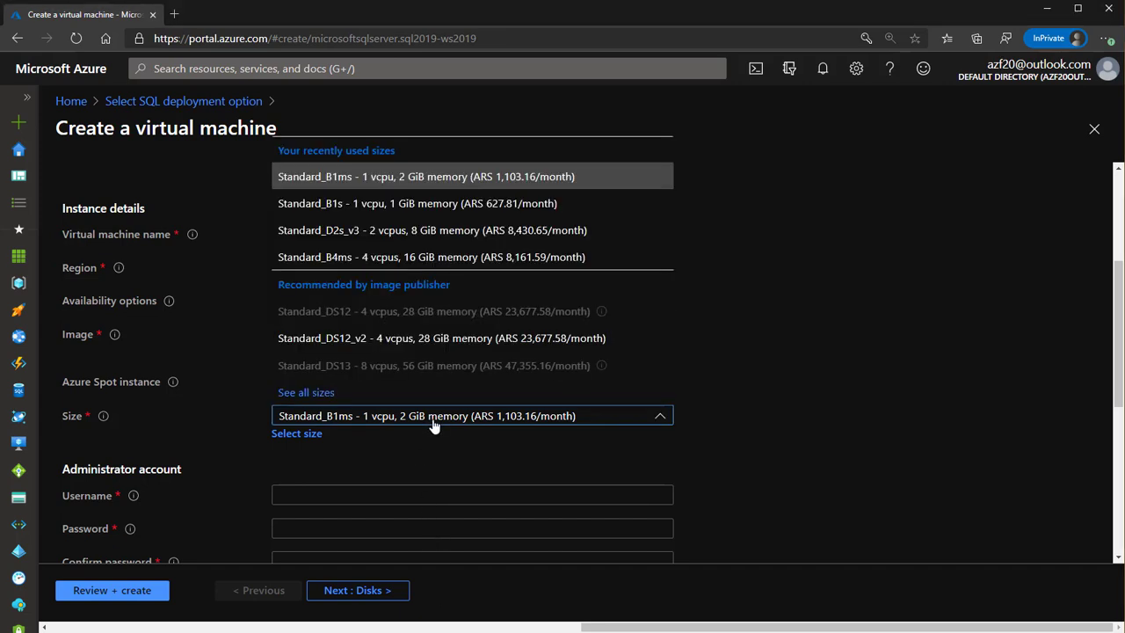
{"action": "left_click", "coordinate": [433, 420]}
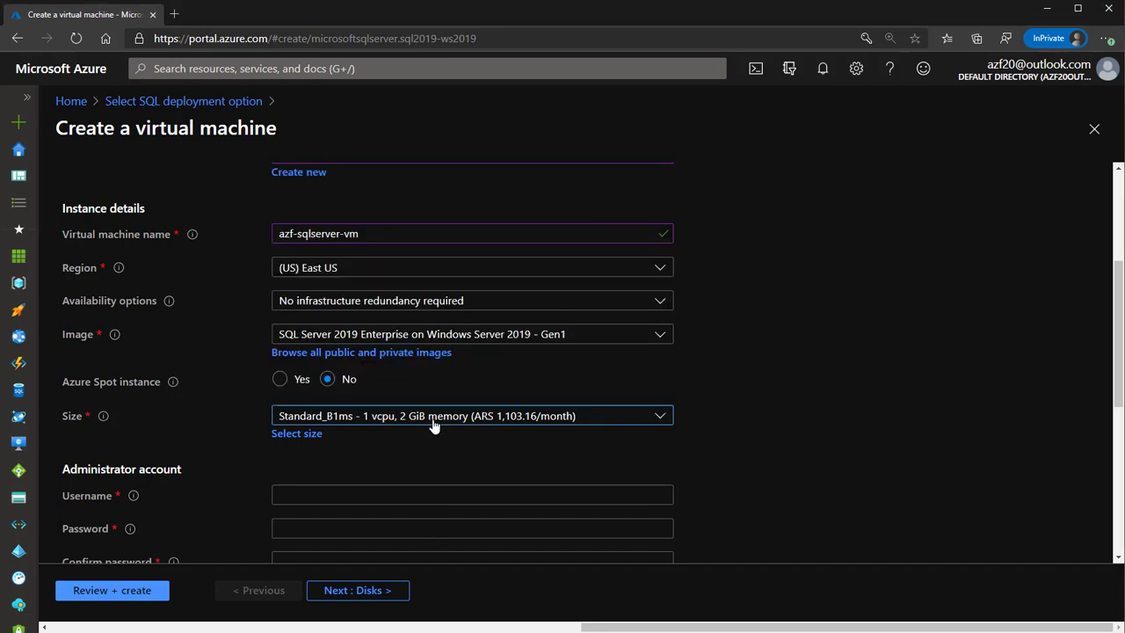
{"action": "scroll", "coordinate": [459, 474], "scroll_direction": "down", "scroll_amount": 5}
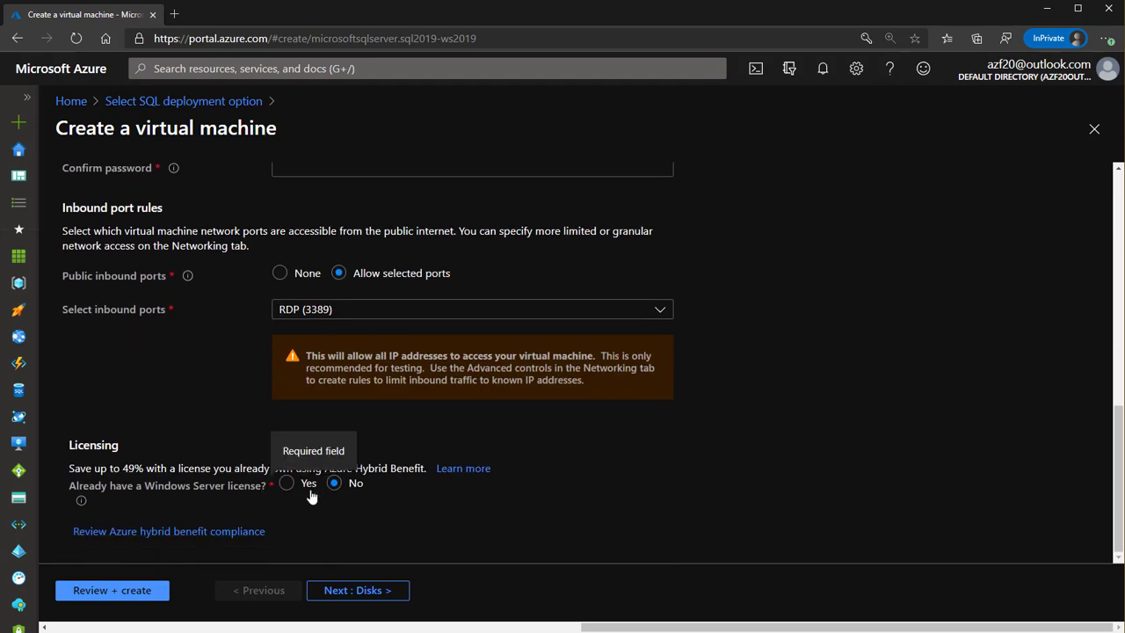
{"action": "scroll", "coordinate": [313, 493], "scroll_direction": "up", "scroll_amount": 10}
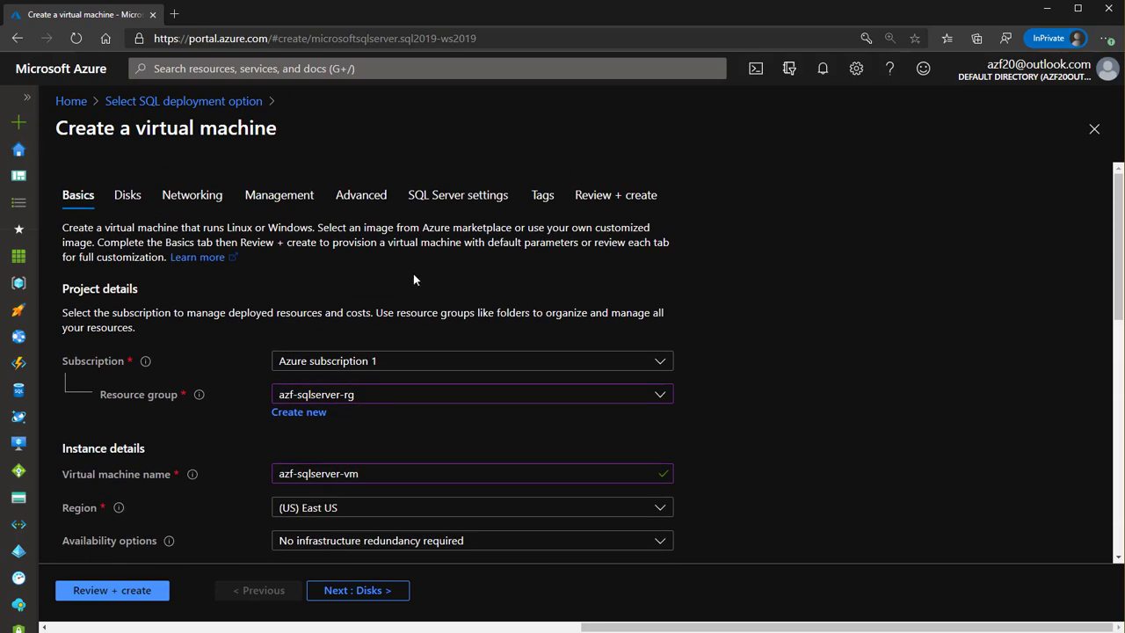
Step: Set the virtual machine's SQL connectivity to Public (Internet) in the SQL Server settings
{"action": "left_click", "coordinate": [454, 204]}
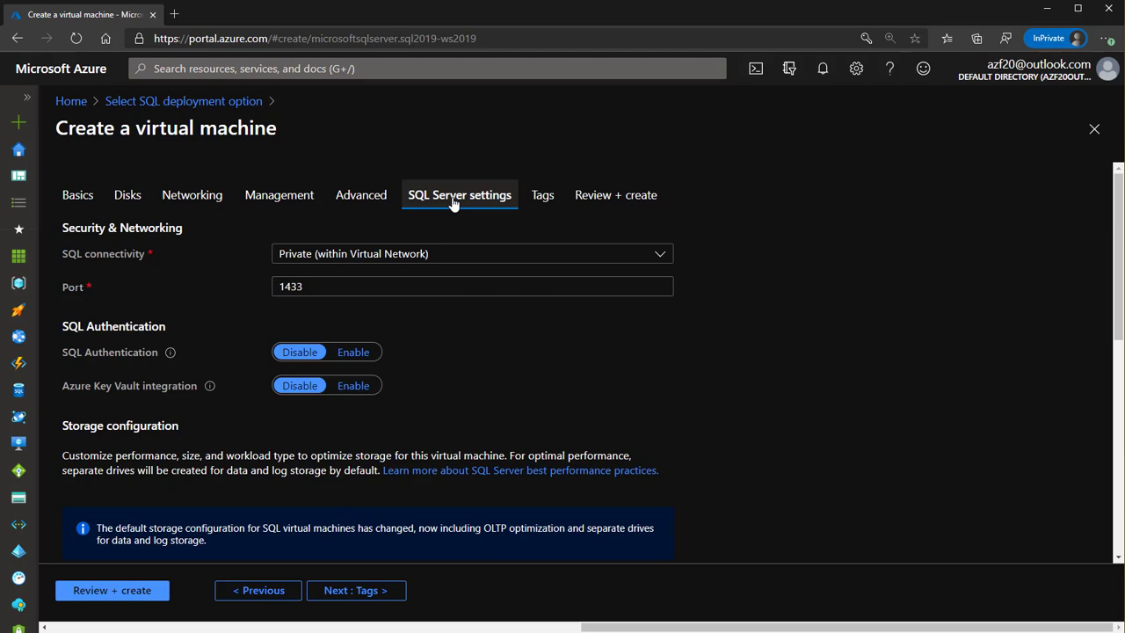
{"action": "left_click", "coordinate": [359, 258]}
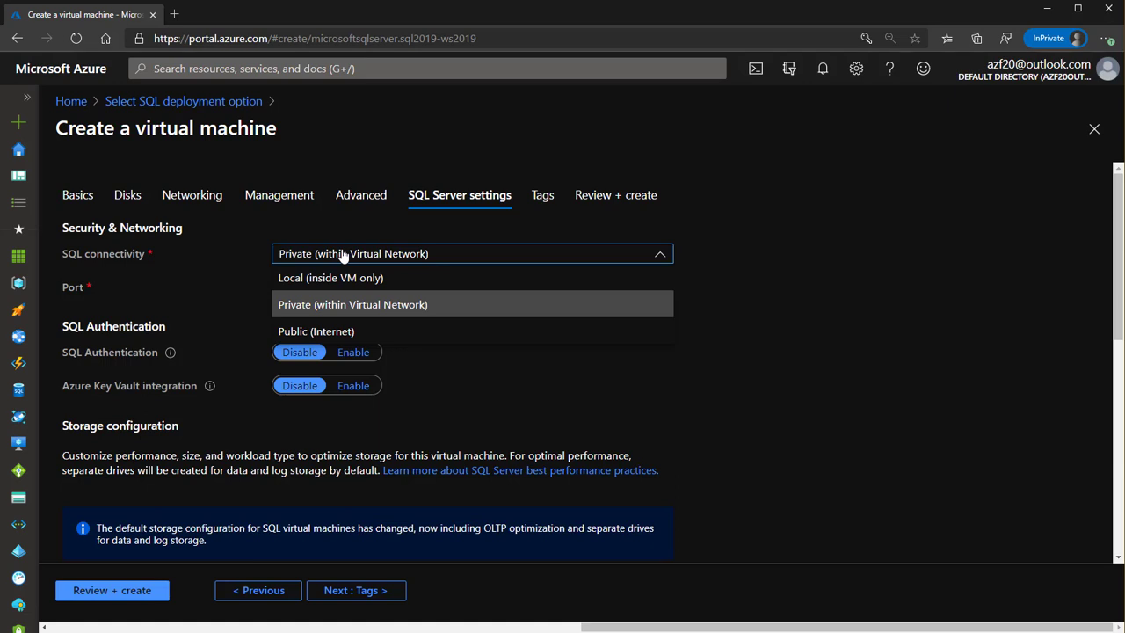
{"action": "left_click", "coordinate": [341, 335]}
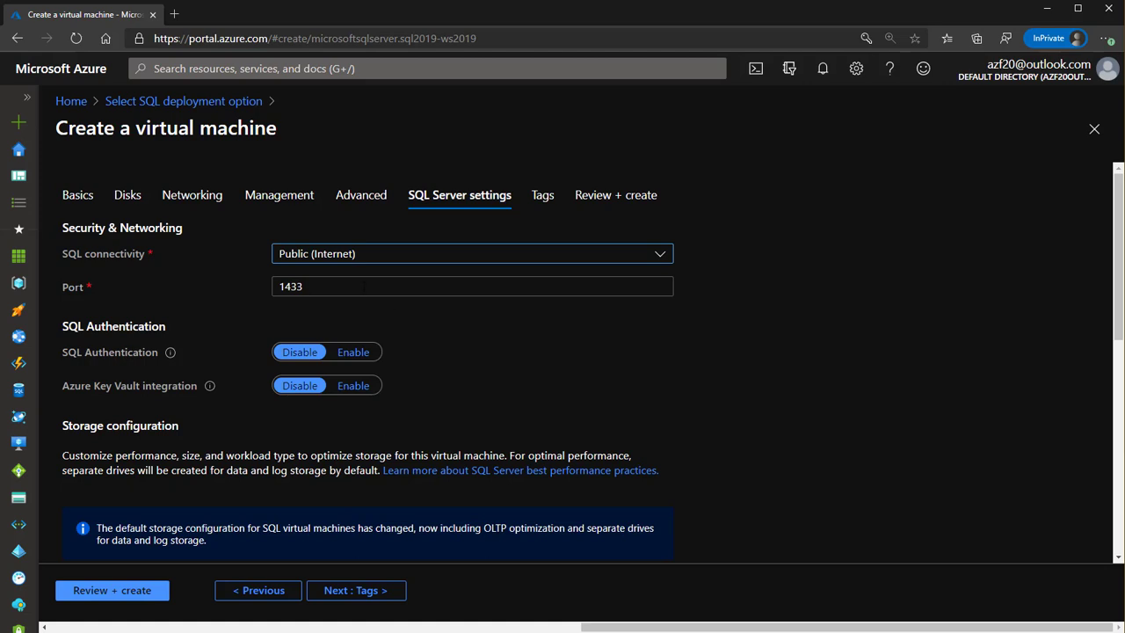
{"action": "left_click", "coordinate": [364, 286]}
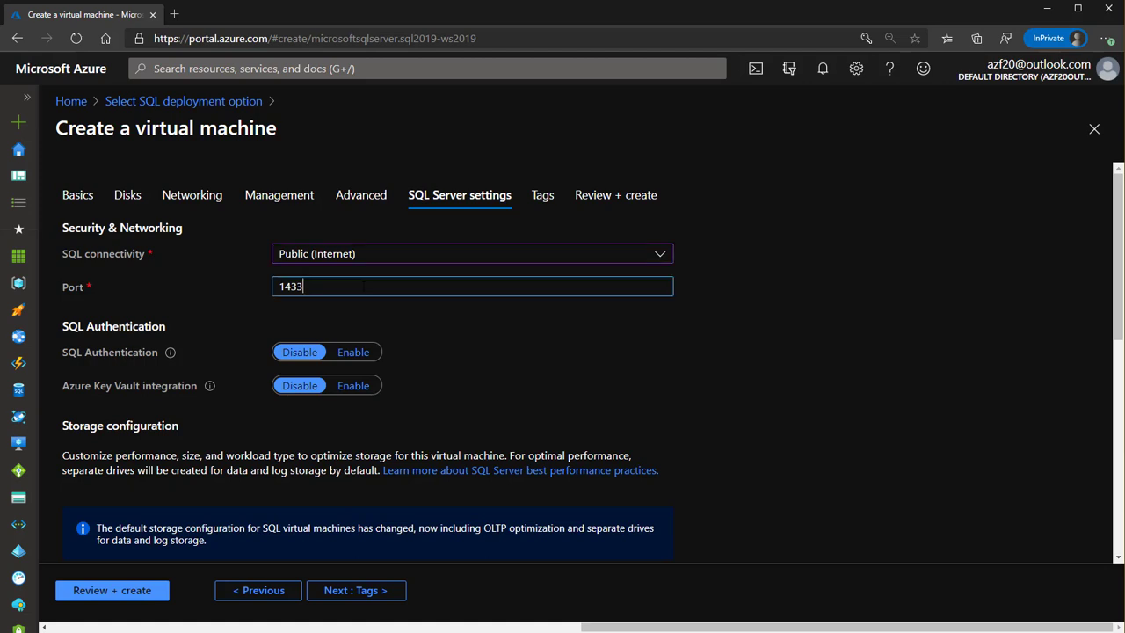
Step: Switch SQL Authentication on and back off, and enable Azure Key Vault integration
{"action": "left_click", "coordinate": [346, 353]}
{"action": "left_click", "coordinate": [299, 352]}
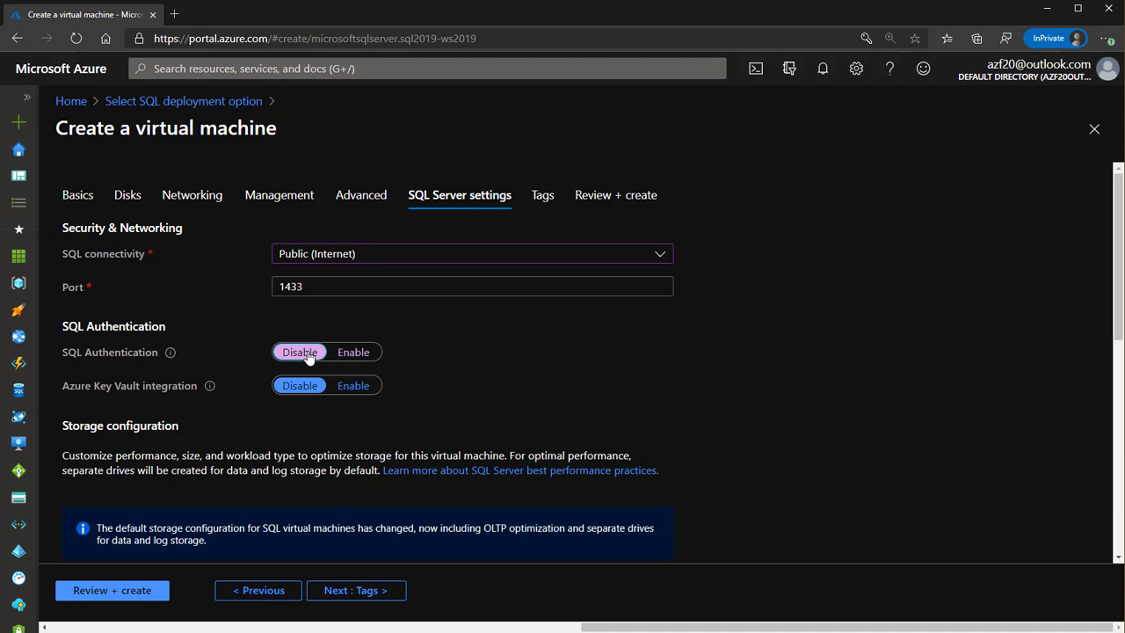
{"action": "left_click", "coordinate": [346, 387]}
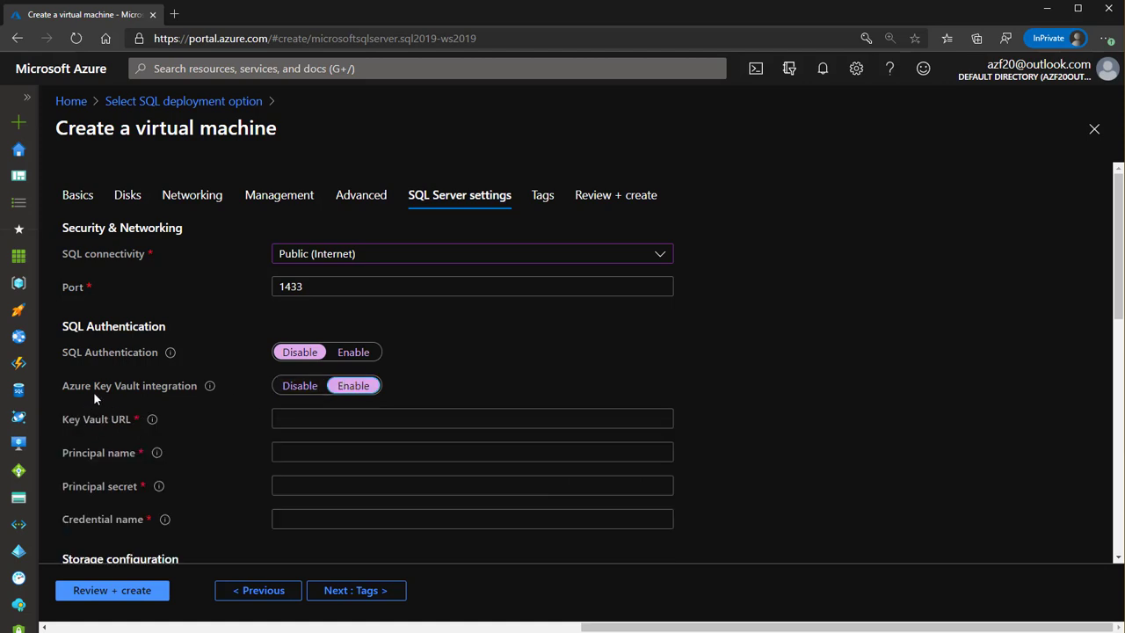
Step: Disable Azure Key Vault integration in the virtual machine's SQL Server settings
{"action": "left_click", "coordinate": [299, 390]}
{"action": "scroll", "coordinate": [272, 438], "scroll_direction": "down", "scroll_amount": 2}
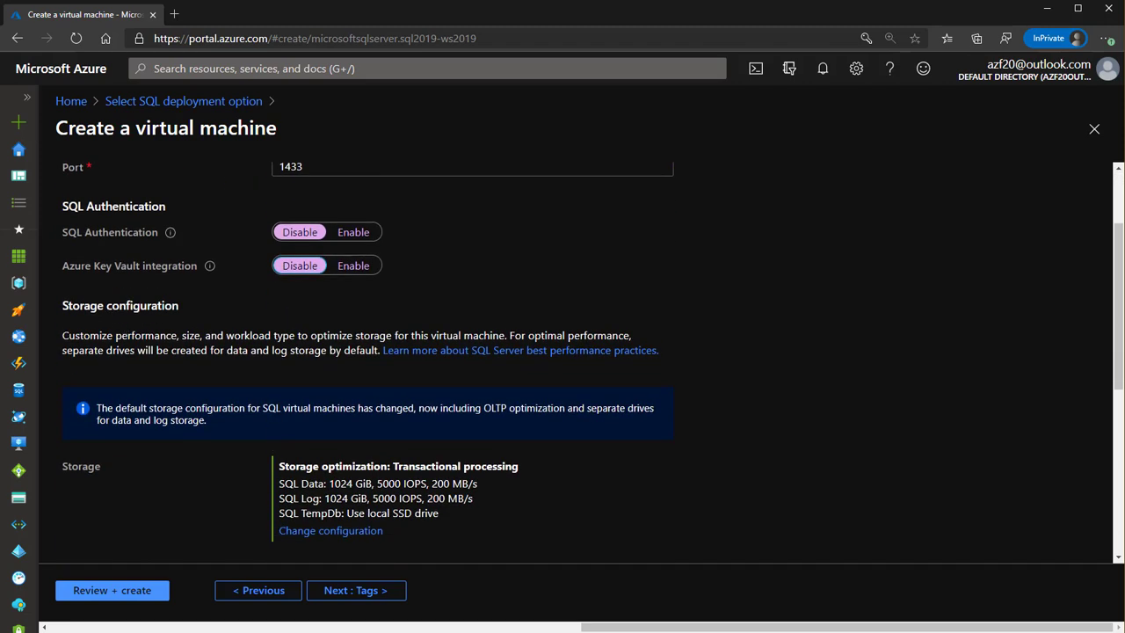
{"action": "scroll", "coordinate": [226, 237], "scroll_direction": "up", "scroll_amount": 2}
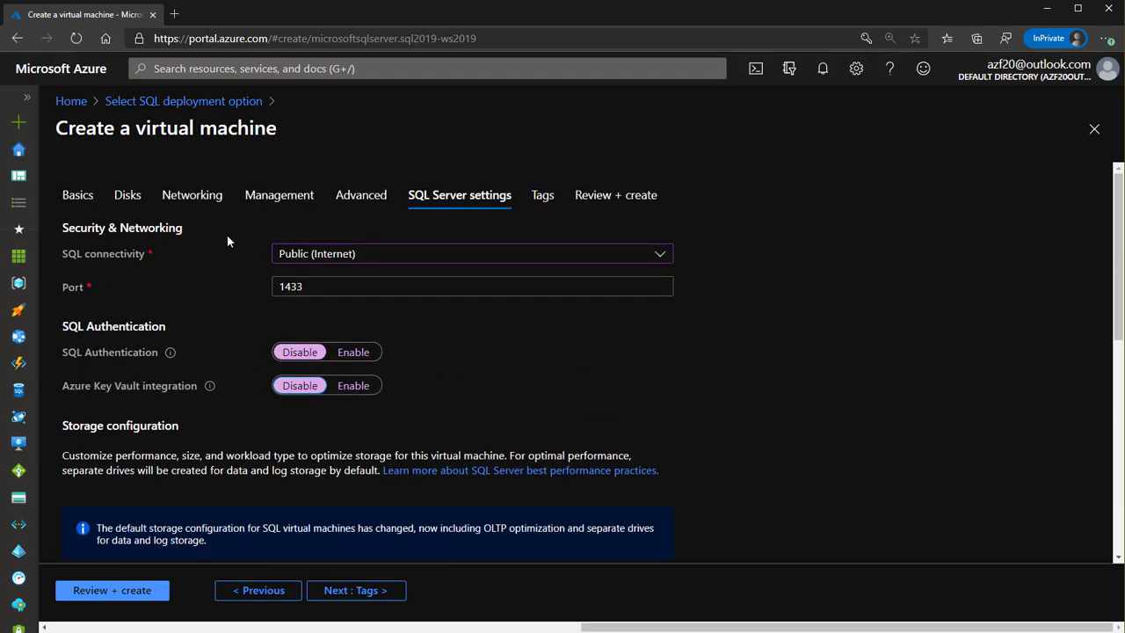
Step: Open the SQL Server storage configuration and review its data, log and TempDb storage settings
{"action": "scroll", "coordinate": [189, 413], "scroll_direction": "down", "scroll_amount": 3}
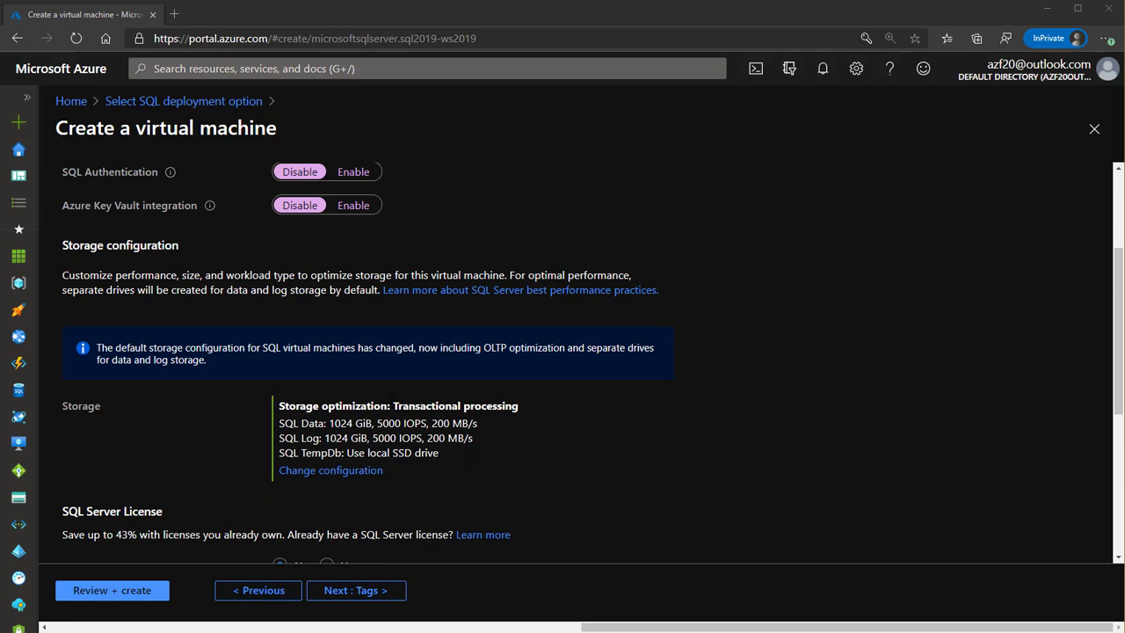
{"action": "left_click", "coordinate": [332, 471]}
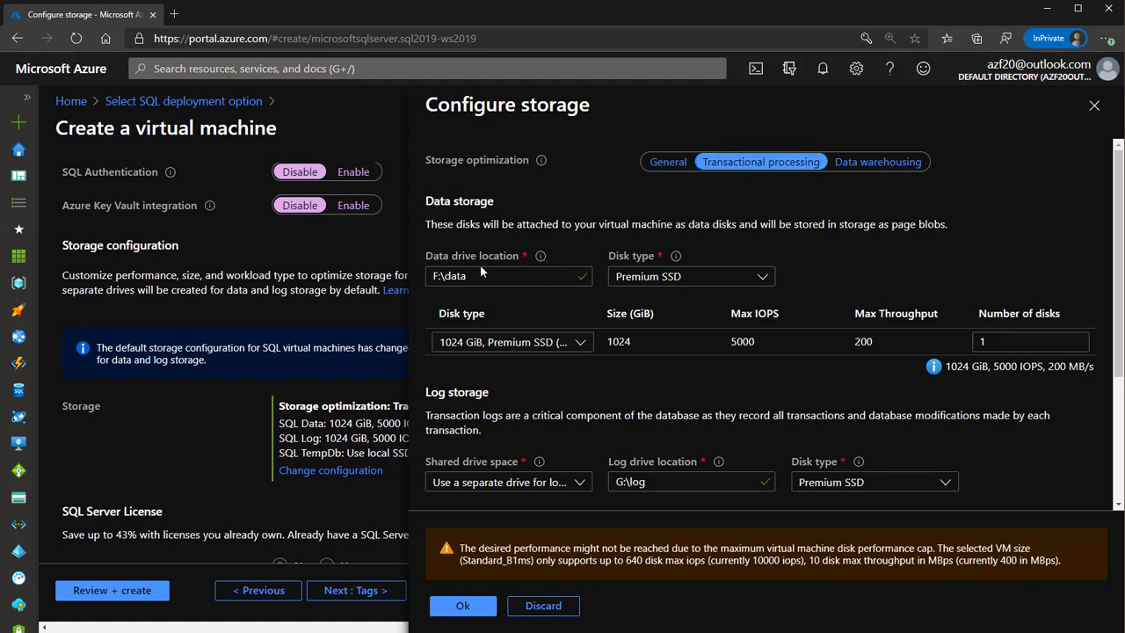
{"action": "scroll", "coordinate": [480, 265], "scroll_direction": "down", "scroll_amount": 1}
{"action": "scroll", "coordinate": [473, 299], "scroll_direction": "down", "scroll_amount": 1}
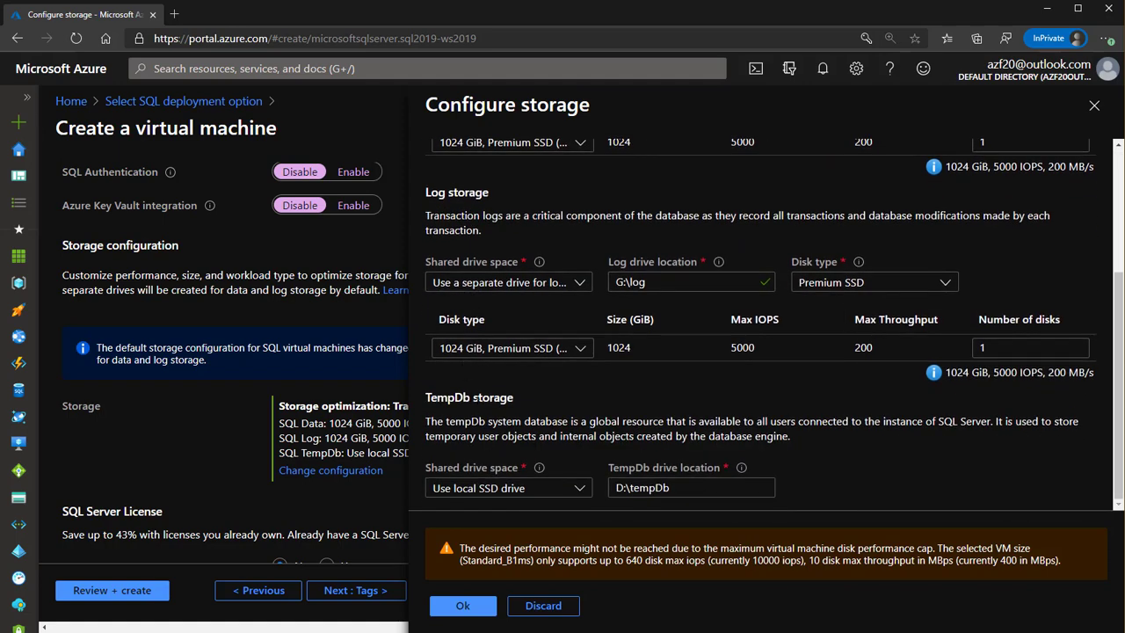
{"action": "scroll", "coordinate": [486, 422], "scroll_direction": "up", "scroll_amount": 2}
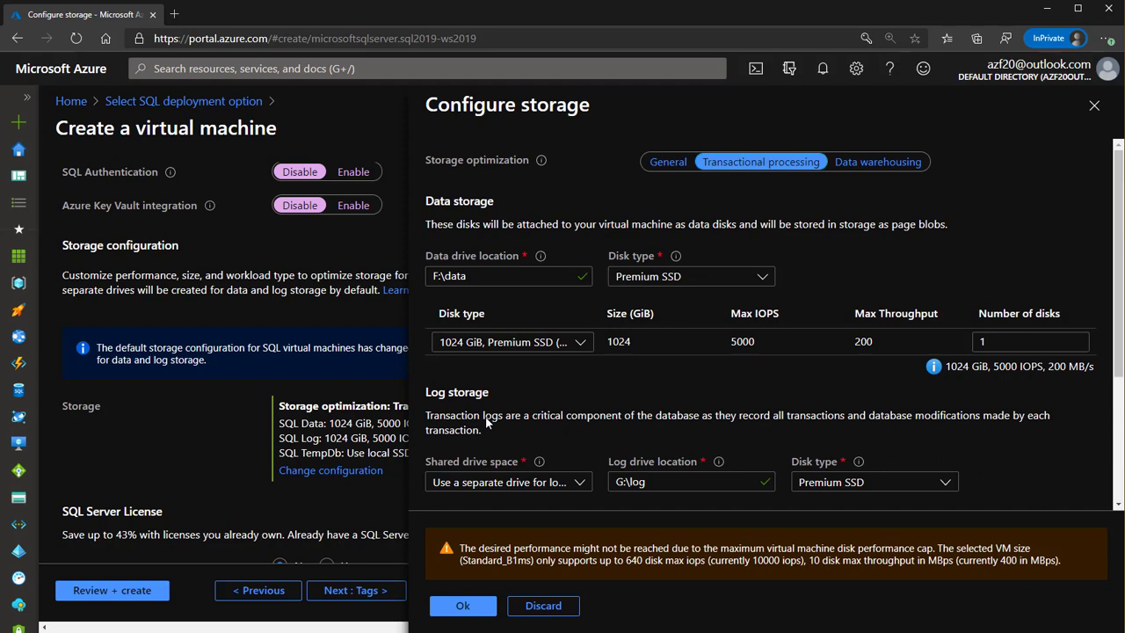
Step: Switch the storage optimization to General and examine its drive settings, including the shared drive choices for log storage
{"action": "left_click", "coordinate": [669, 164]}
{"action": "scroll", "coordinate": [592, 370], "scroll_direction": "down", "scroll_amount": 1}
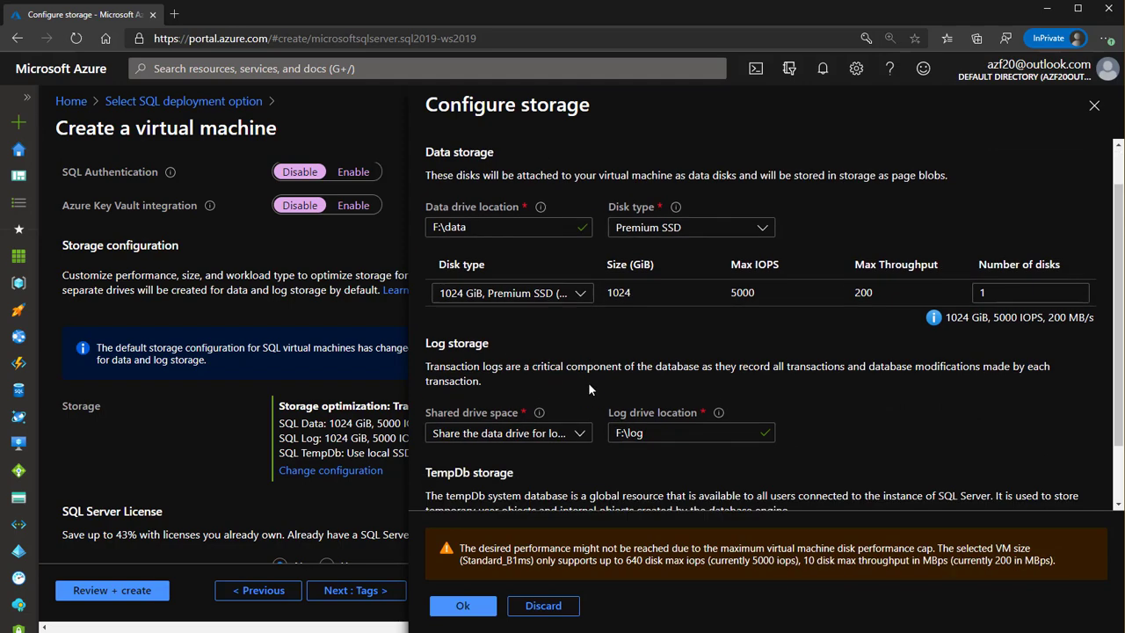
{"action": "scroll", "coordinate": [588, 390], "scroll_direction": "down", "scroll_amount": 3}
{"action": "scroll", "coordinate": [618, 326], "scroll_direction": "up", "scroll_amount": 4}
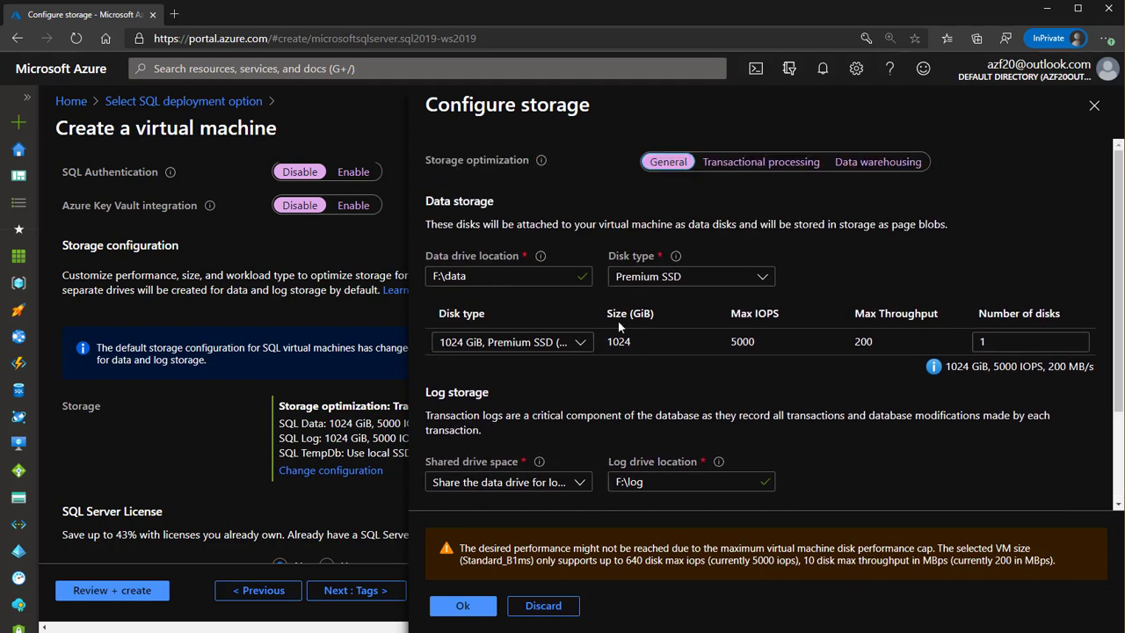
{"action": "double_click", "coordinate": [670, 165]}
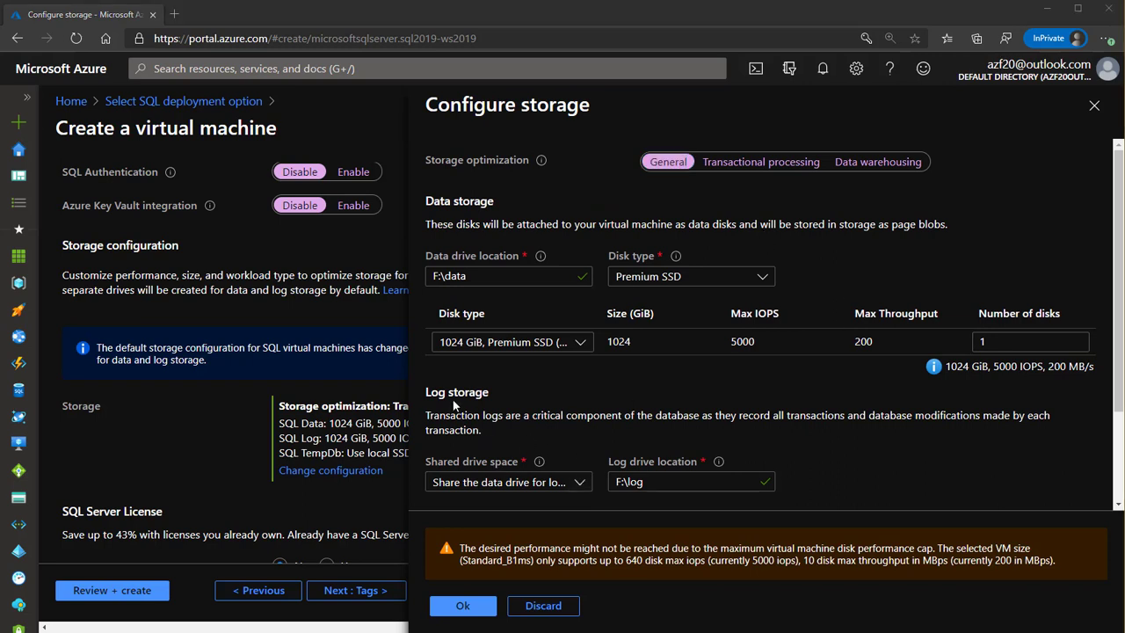
{"action": "scroll", "coordinate": [539, 441], "scroll_direction": "down", "scroll_amount": 1}
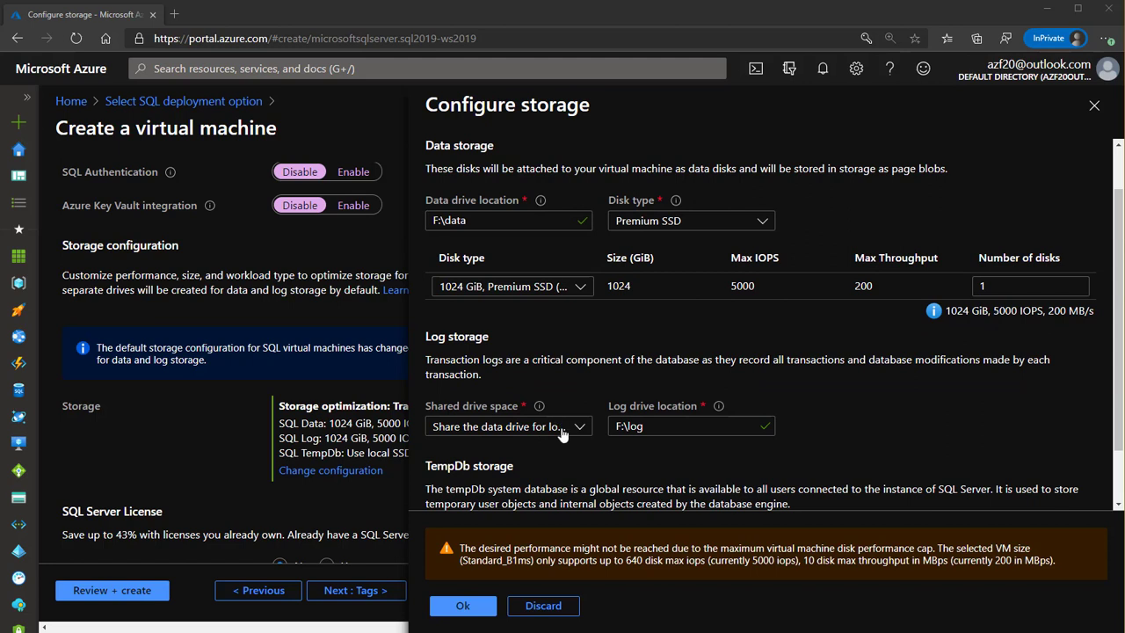
{"action": "left_click", "coordinate": [562, 430]}
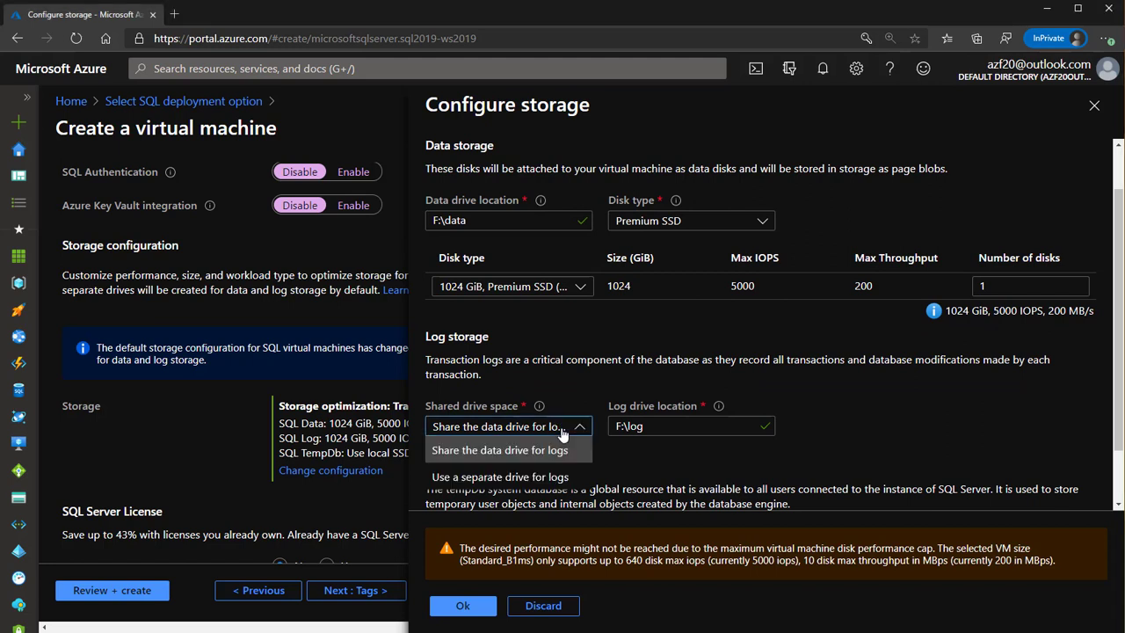
{"action": "left_click", "coordinate": [562, 431]}
{"action": "scroll", "coordinate": [782, 250], "scroll_direction": "up", "scroll_amount": 1}
Step: Compare the Transactional processing storage optimization with General, checking the log and TempDb drive settings
{"action": "left_click", "coordinate": [743, 163]}
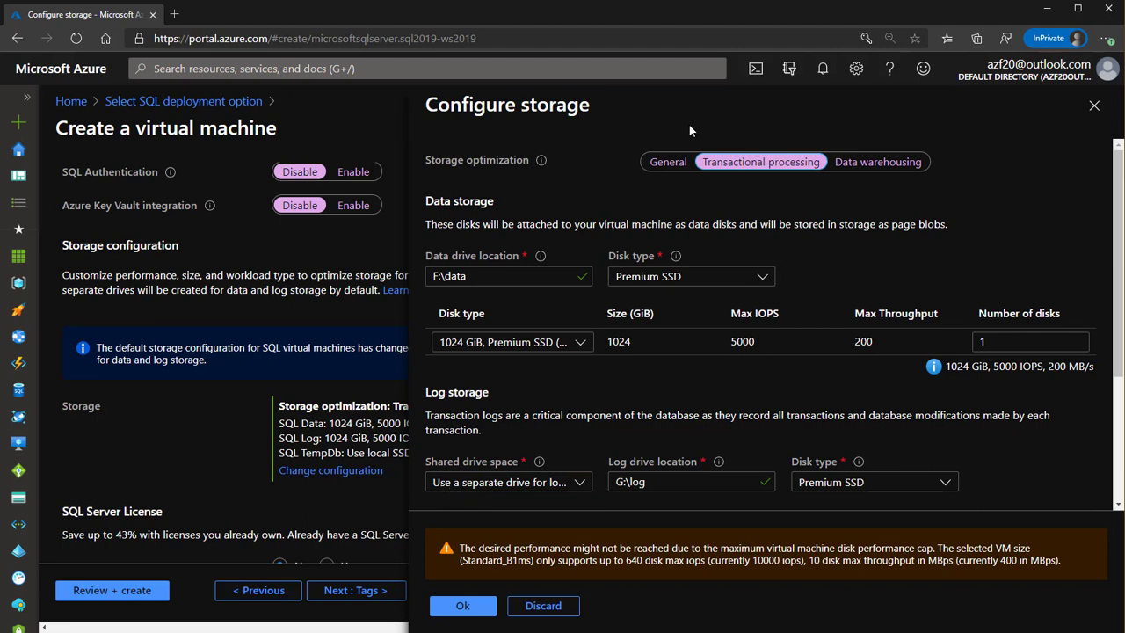
{"action": "left_click", "coordinate": [668, 161]}
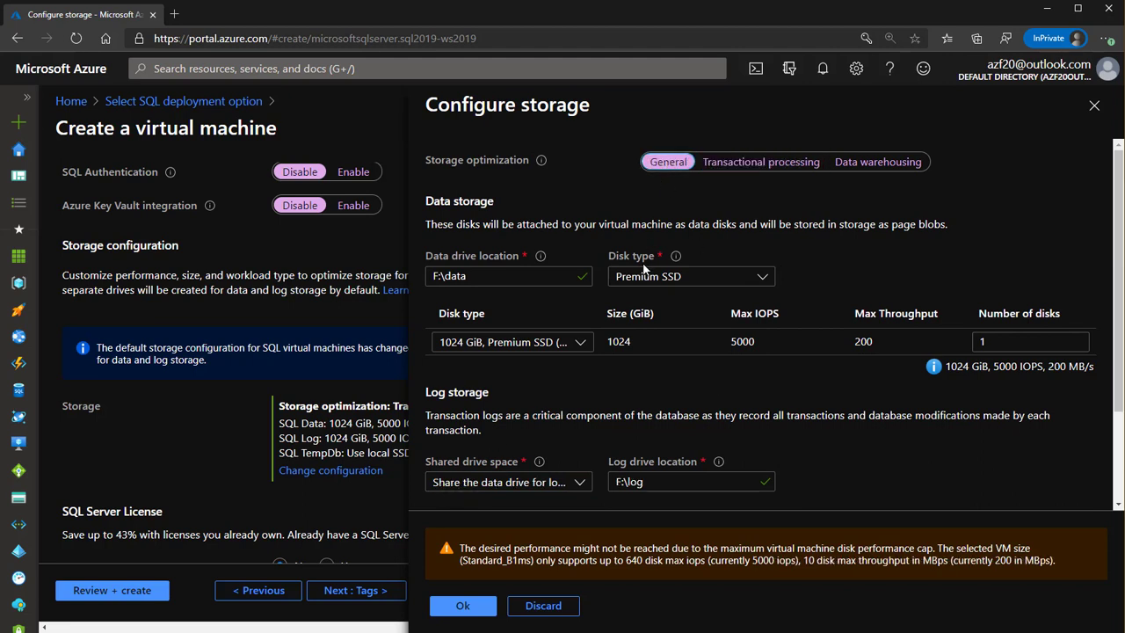
{"action": "scroll", "coordinate": [644, 269], "scroll_direction": "down", "scroll_amount": 2}
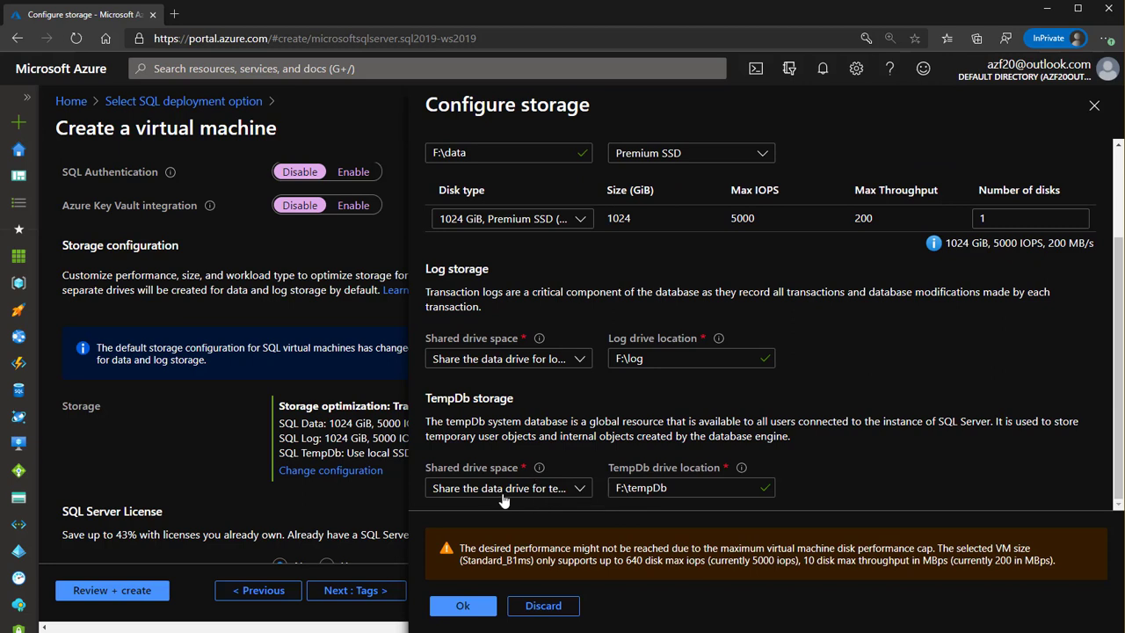
{"action": "scroll", "coordinate": [520, 499], "scroll_direction": "up", "scroll_amount": 2}
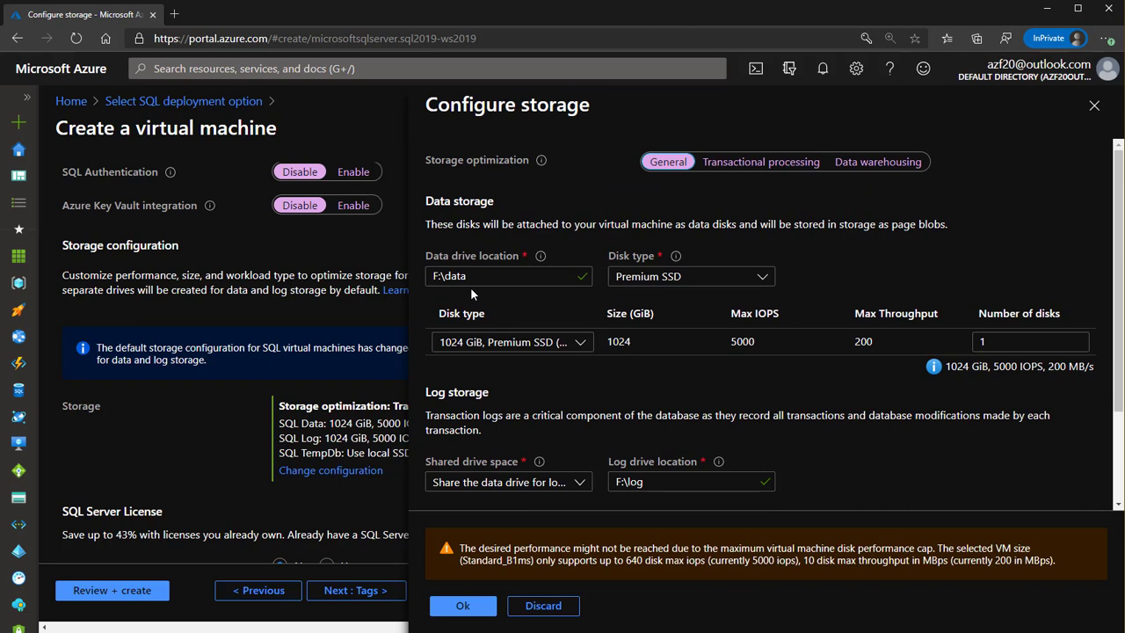
Step: Preview the Data warehousing storage optimization, then set it to Transactional processing and apply the storage configuration
{"action": "left_click", "coordinate": [886, 165]}
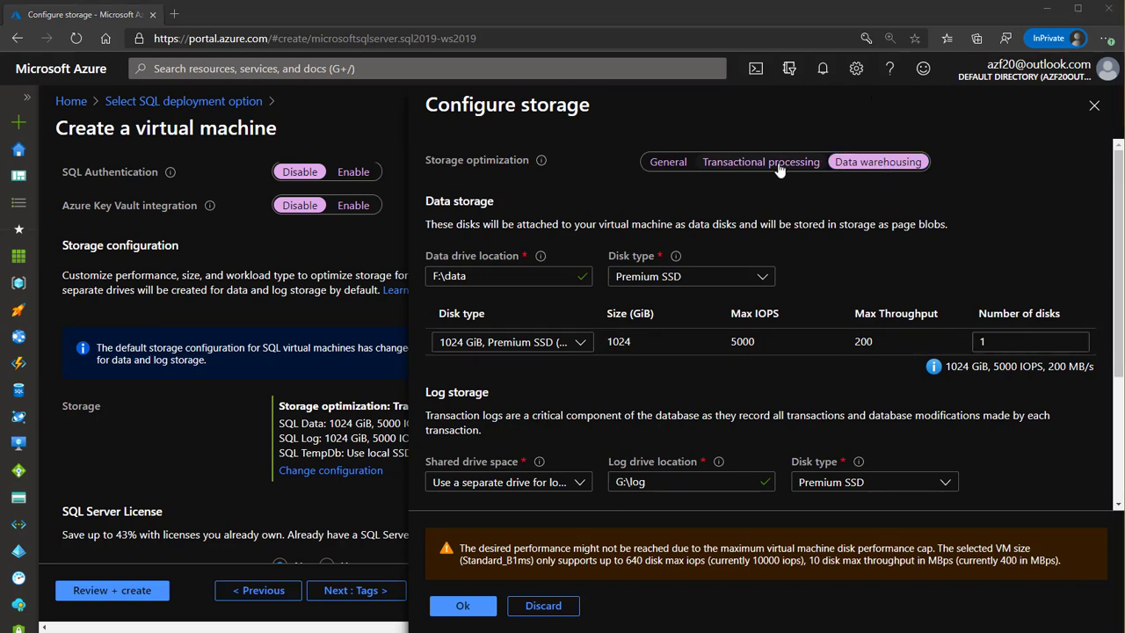
{"action": "left_click", "coordinate": [818, 164]}
{"action": "left_click", "coordinate": [874, 164]}
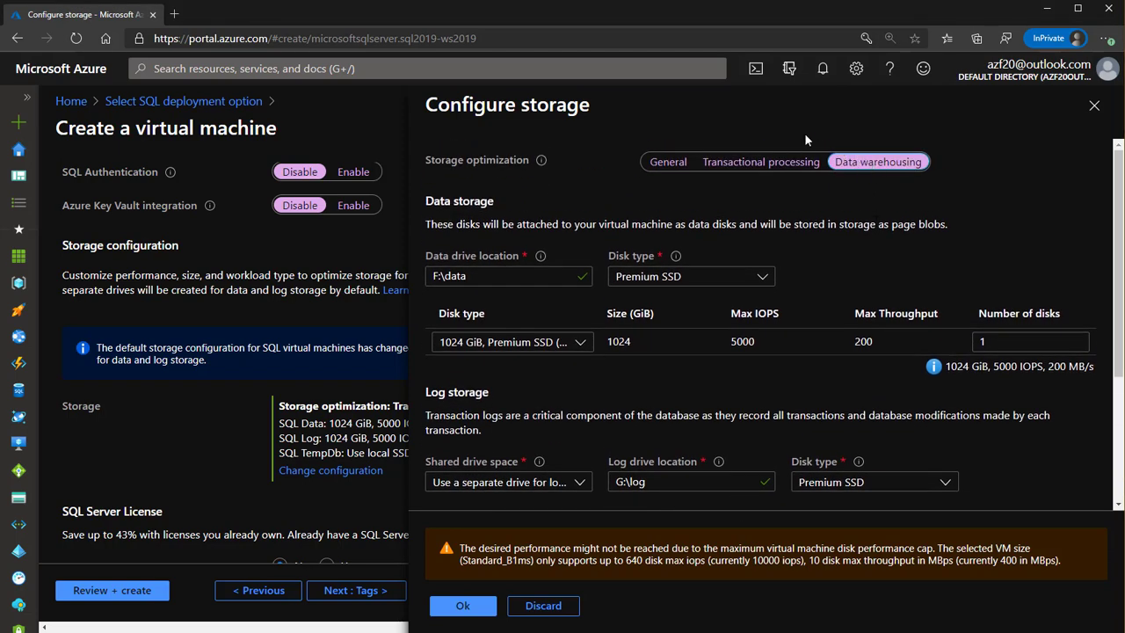
{"action": "left_click", "coordinate": [791, 158]}
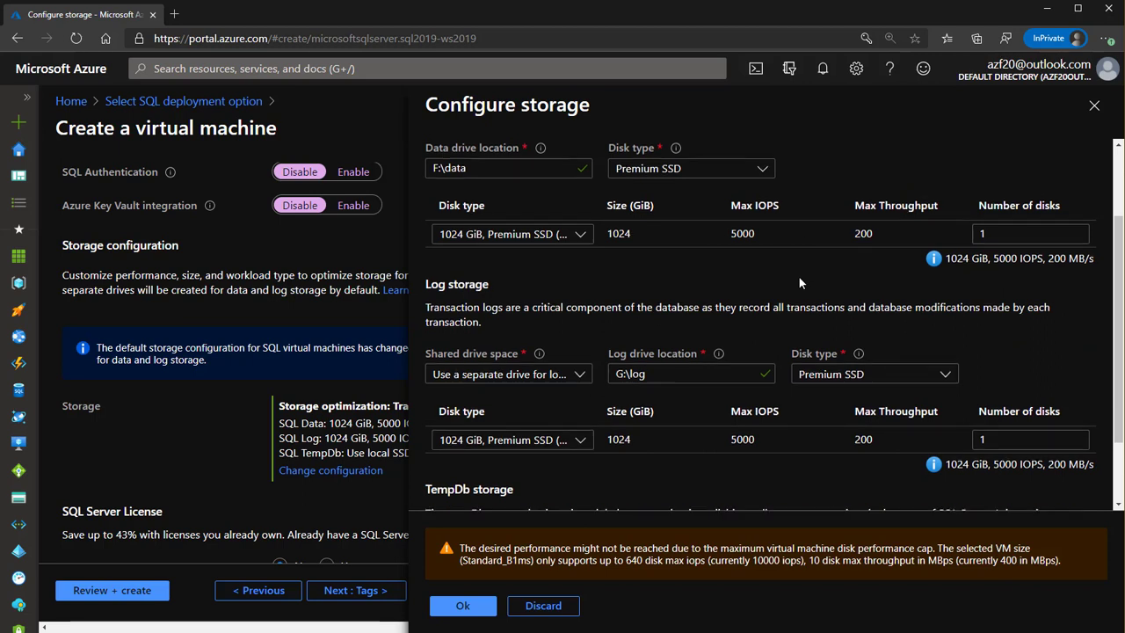
{"action": "scroll", "coordinate": [799, 282], "scroll_direction": "up", "scroll_amount": 1}
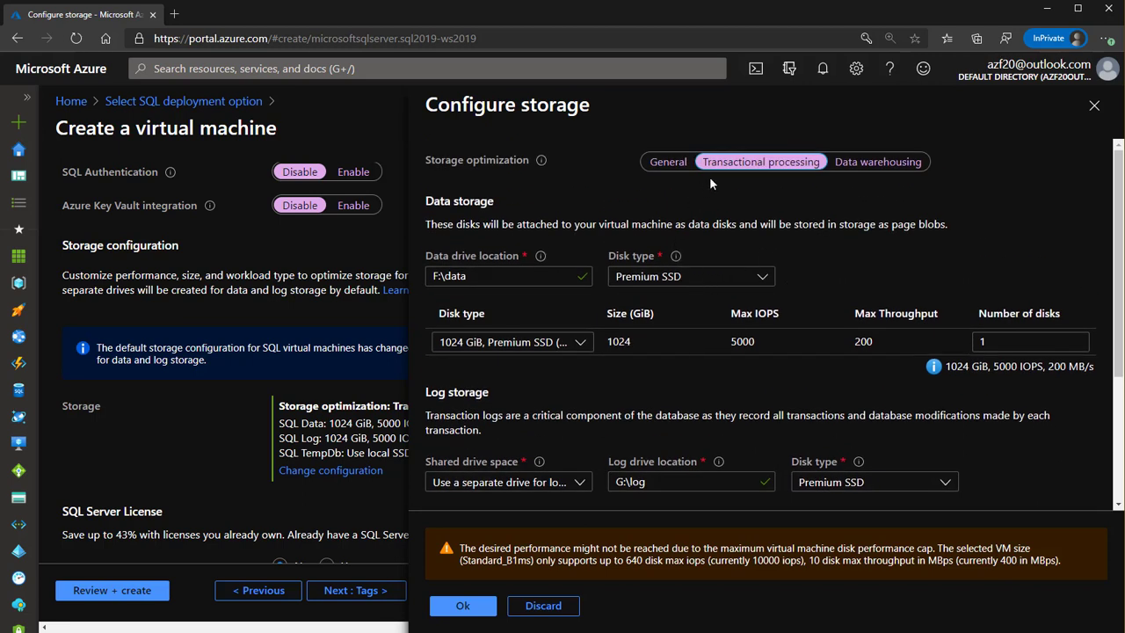
{"action": "left_click", "coordinate": [482, 608]}
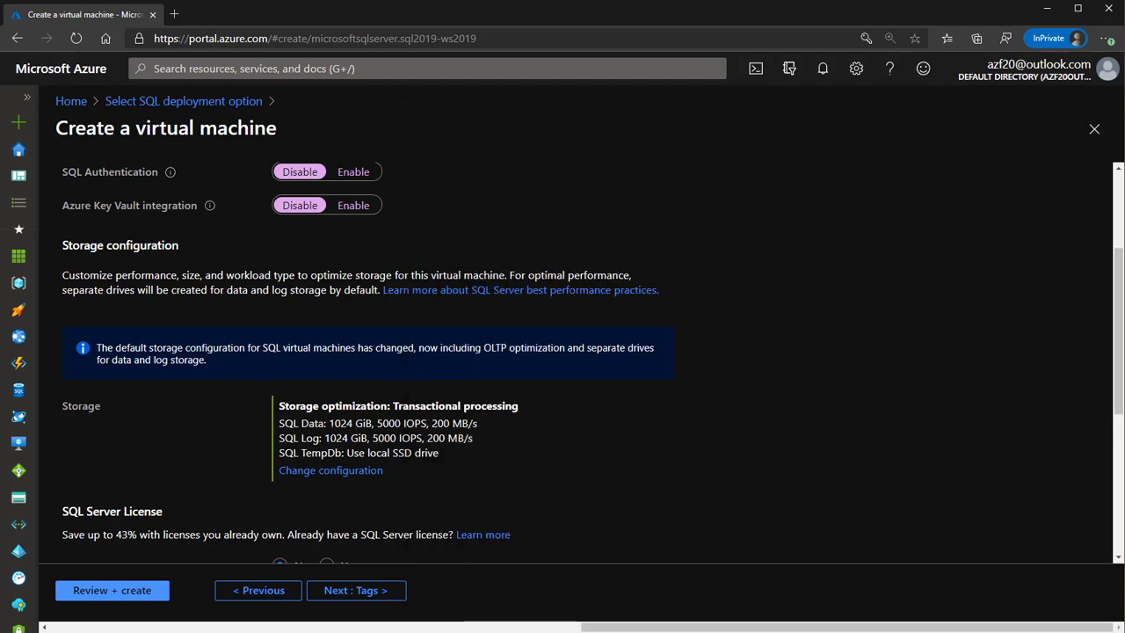
Step: Set the SQL Server License option to Yes and return it to No
{"action": "scroll", "coordinate": [580, 360], "scroll_direction": "down", "scroll_amount": 3}
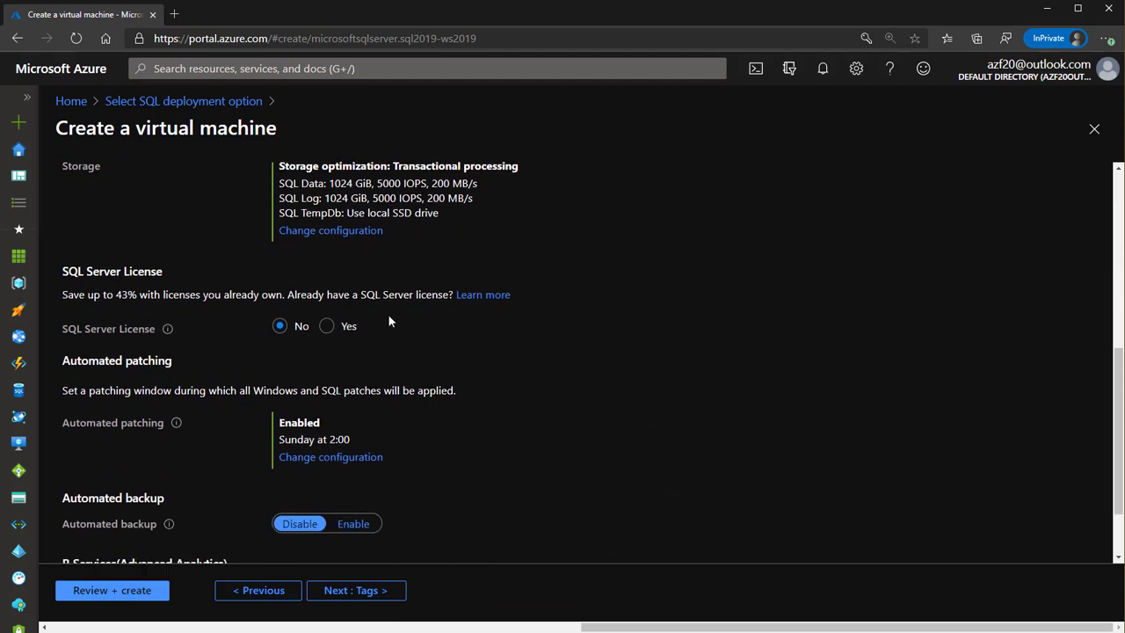
{"action": "left_click", "coordinate": [326, 326]}
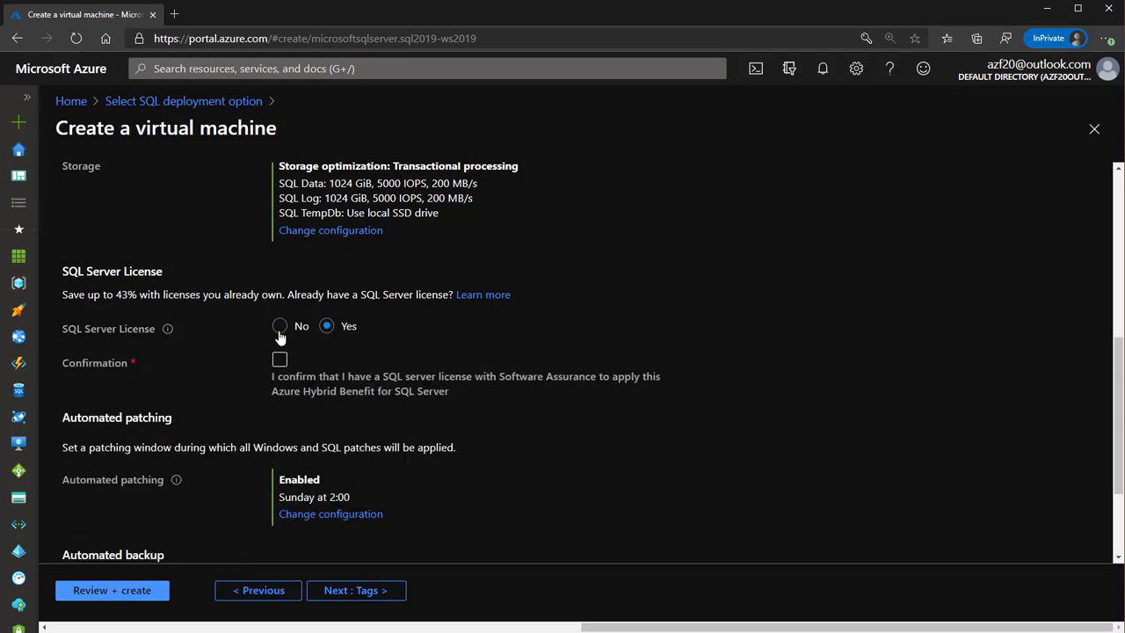
{"action": "left_click", "coordinate": [279, 327]}
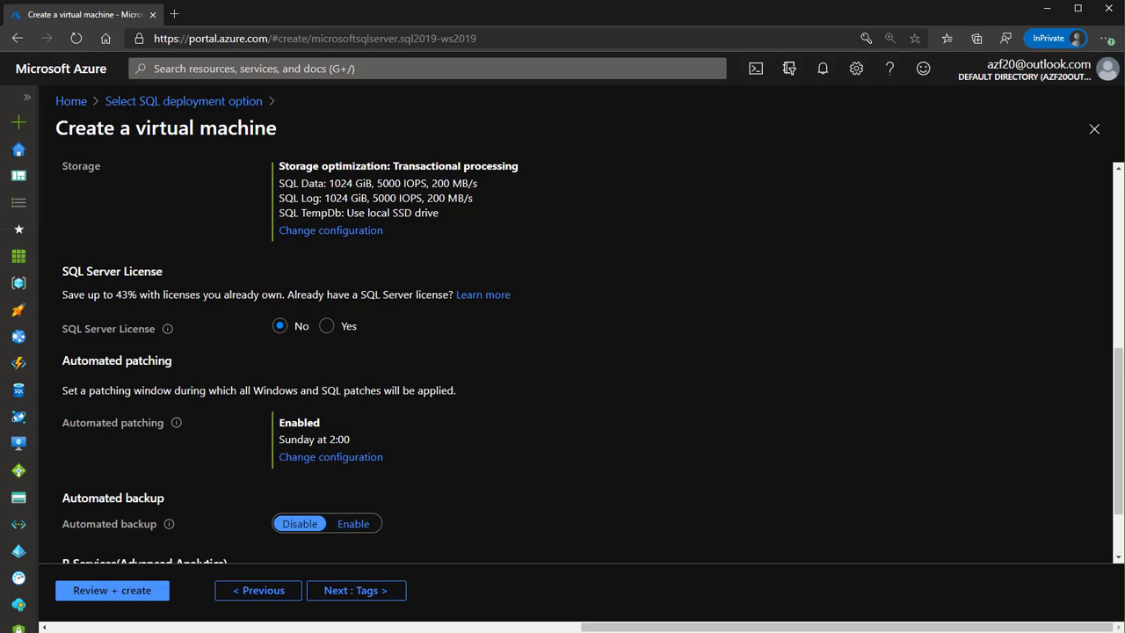
Step: Enable automated backup to view its options, then disable it again
{"action": "scroll", "coordinate": [287, 433], "scroll_direction": "down", "scroll_amount": 1}
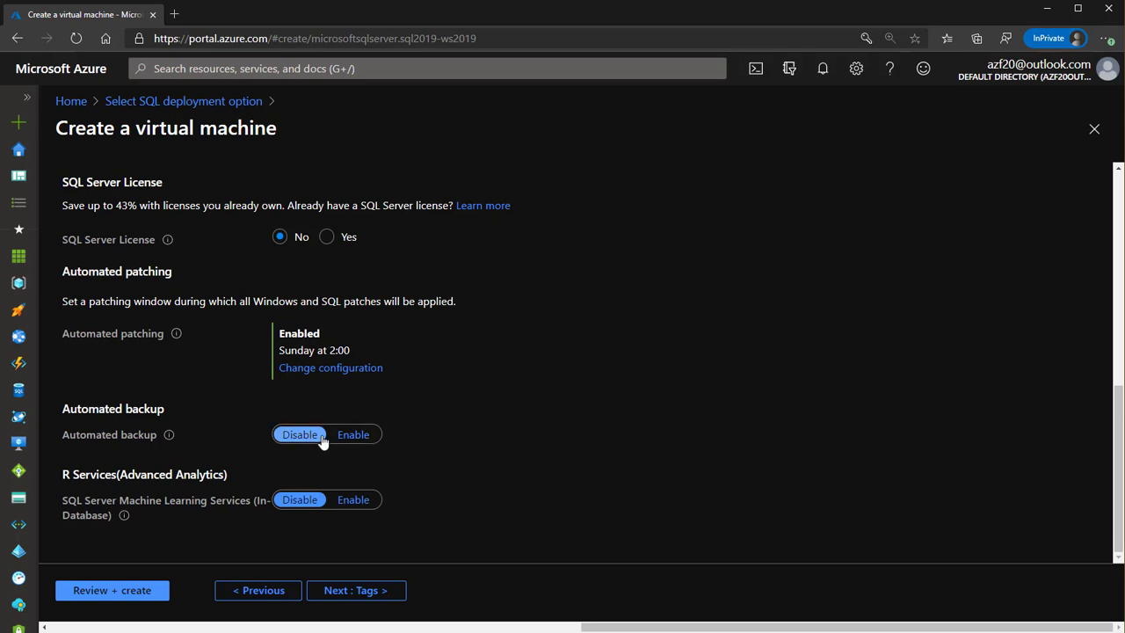
{"action": "left_click", "coordinate": [353, 443]}
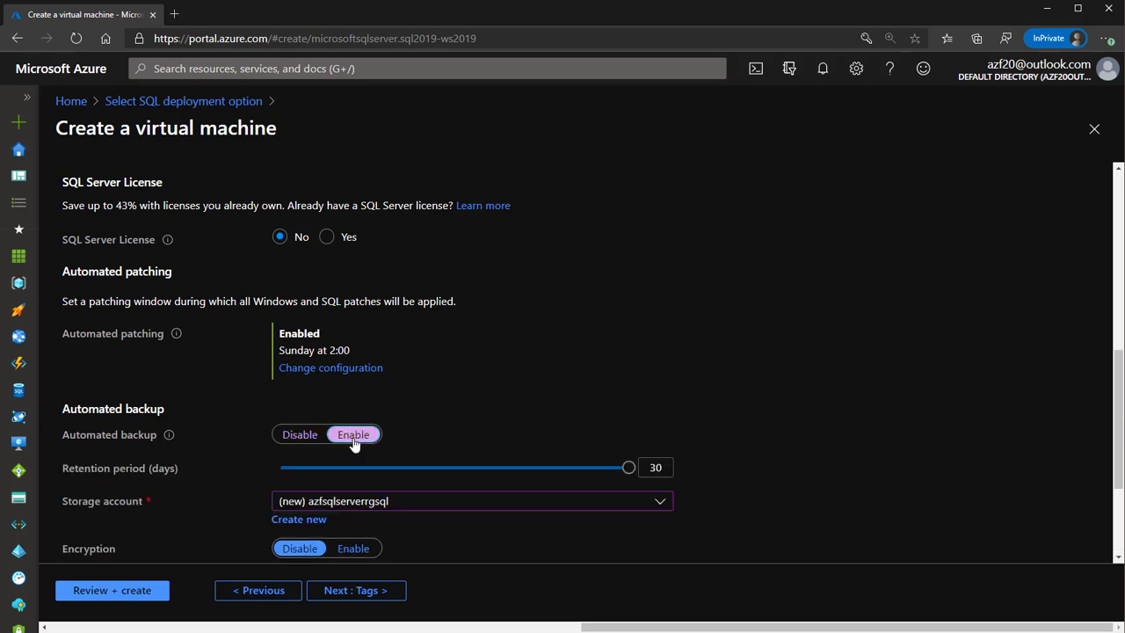
{"action": "left_click", "coordinate": [299, 434]}
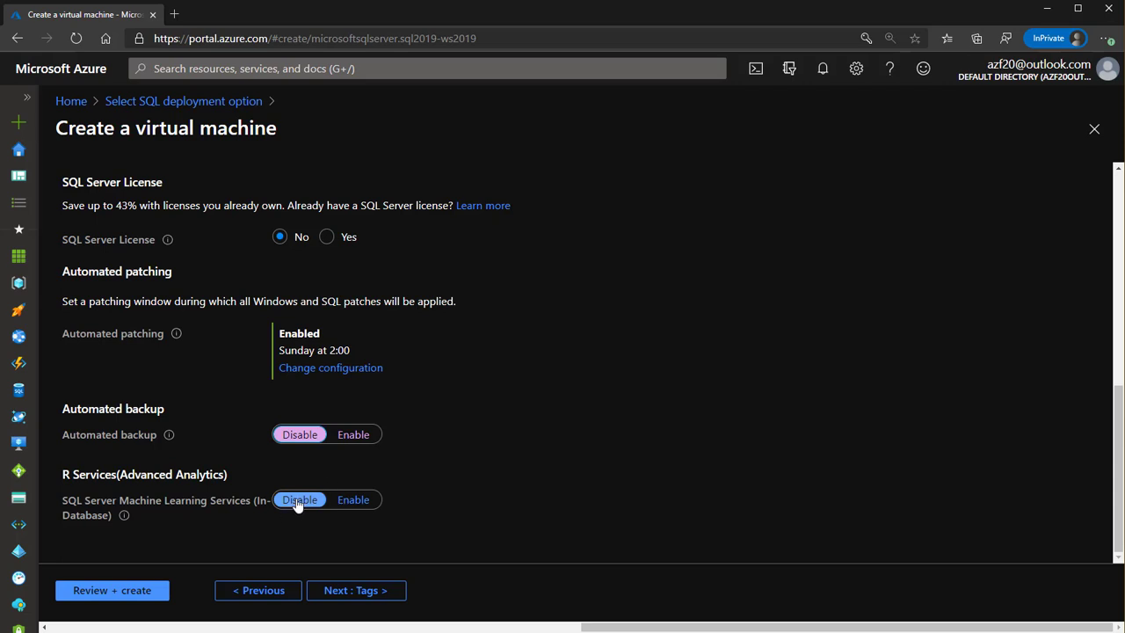
Step: Switch SQL Server Machine Learning Services (In-Database) on and back off
{"action": "left_click", "coordinate": [356, 500]}
{"action": "left_click", "coordinate": [303, 502]}
{"action": "scroll", "coordinate": [469, 448], "scroll_direction": "up", "scroll_amount": 10}
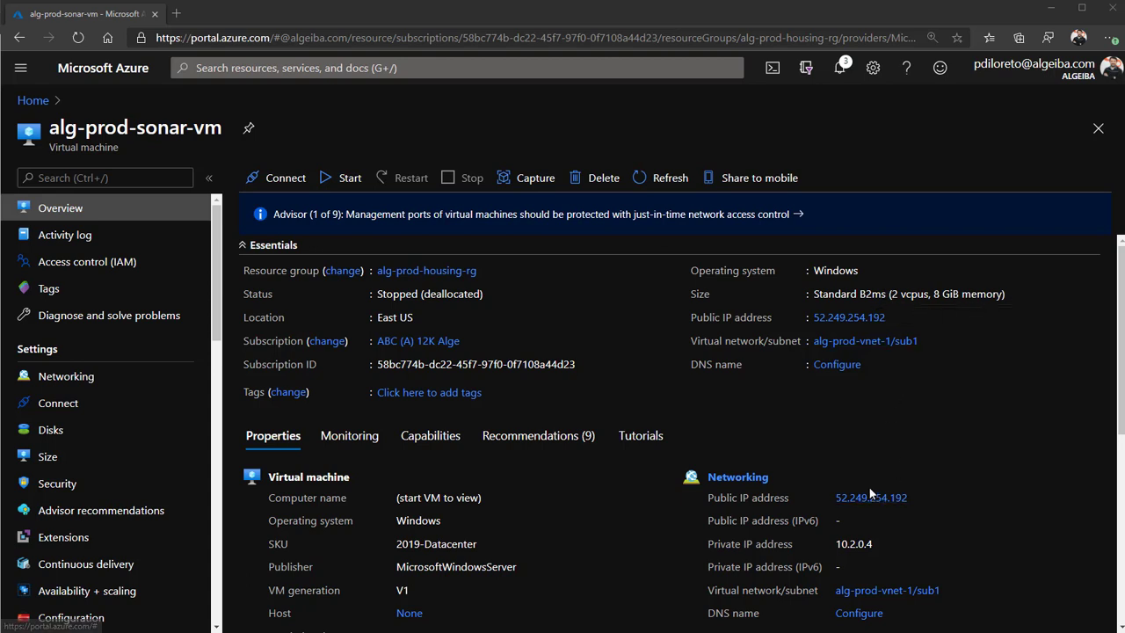
Step: Examine the networking, size, disk and extension properties in the overview of virtual machine alg-prod-sonar-vm
{"action": "scroll", "coordinate": [791, 473], "scroll_direction": "down", "scroll_amount": 3}
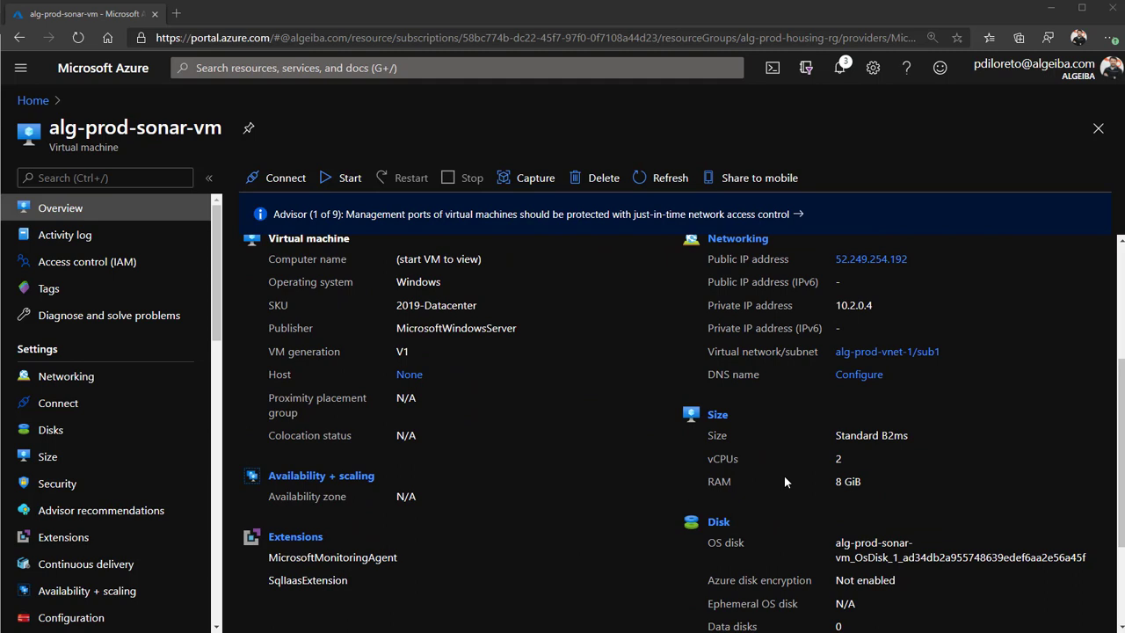
{"action": "scroll", "coordinate": [785, 482], "scroll_direction": "down", "scroll_amount": 2}
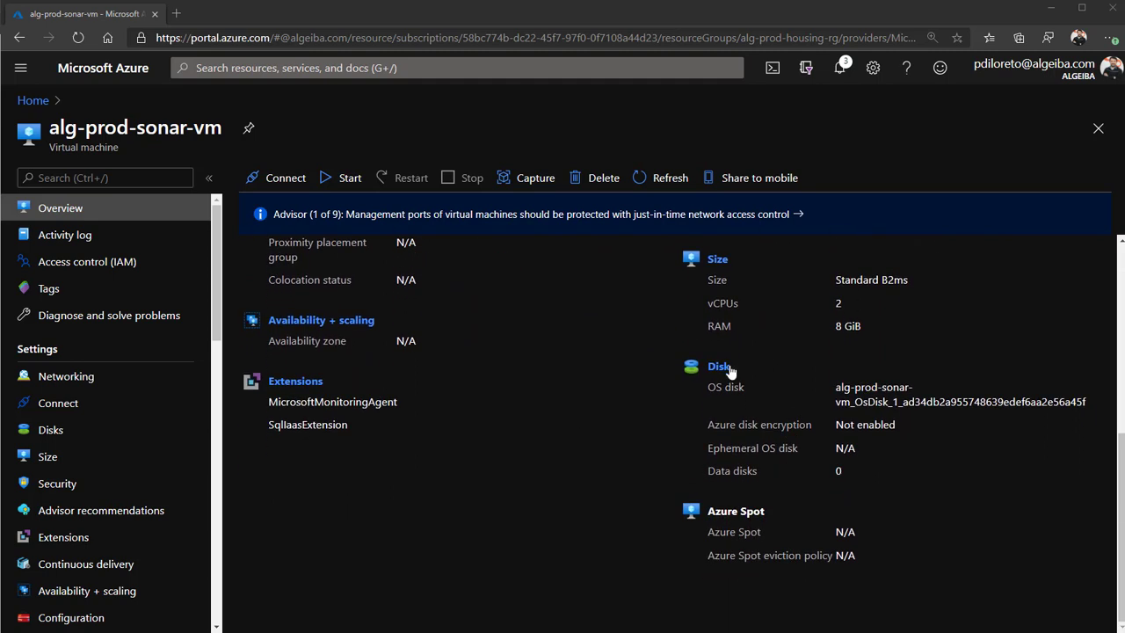
{"action": "scroll", "coordinate": [729, 371], "scroll_direction": "up", "scroll_amount": 1}
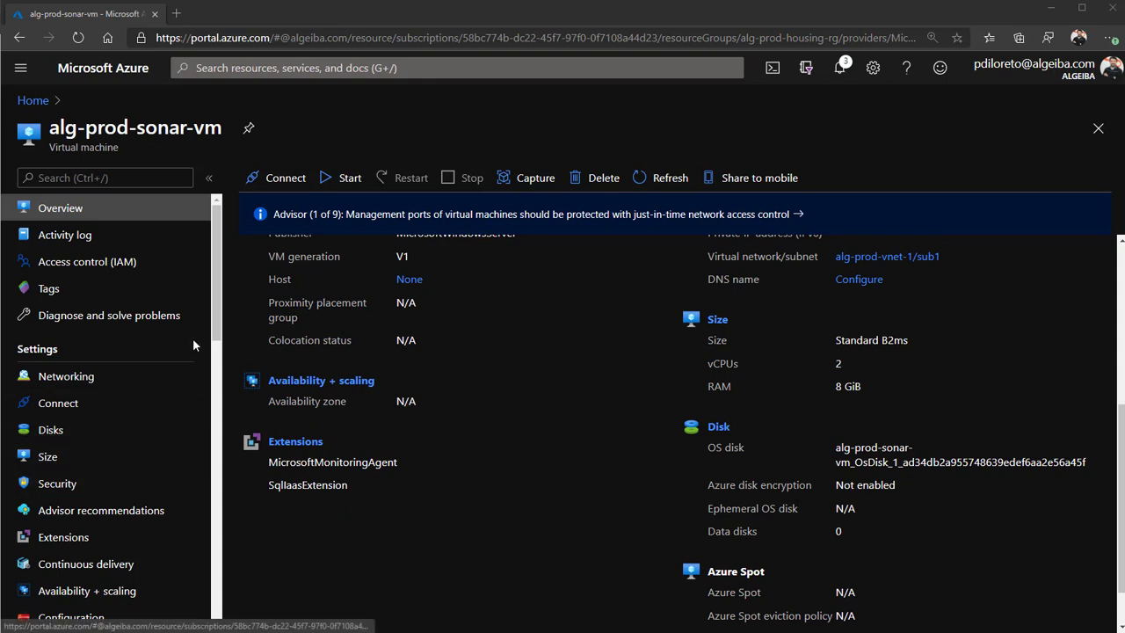
Step: Open the SQL Server configuration of alg-prod-sonar-vm, go to its SQL virtual machine resource and highlight the resource type
{"action": "scroll", "coordinate": [155, 414], "scroll_direction": "down", "scroll_amount": 2}
{"action": "scroll", "coordinate": [154, 408], "scroll_direction": "down", "scroll_amount": 1}
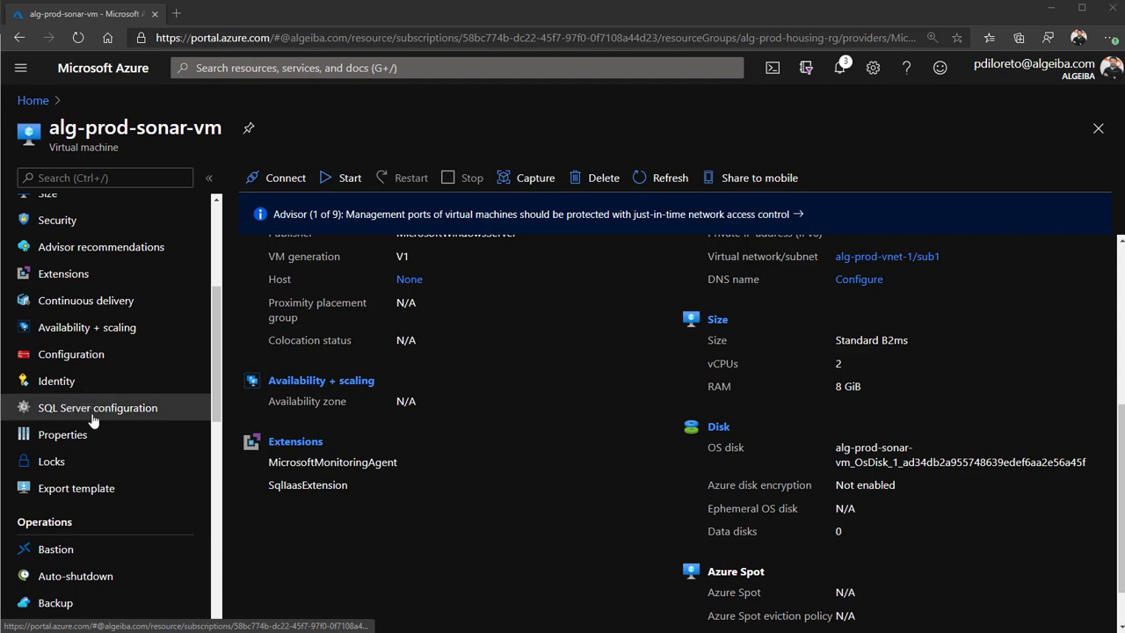
{"action": "scroll", "coordinate": [92, 396], "scroll_direction": "up", "scroll_amount": 2}
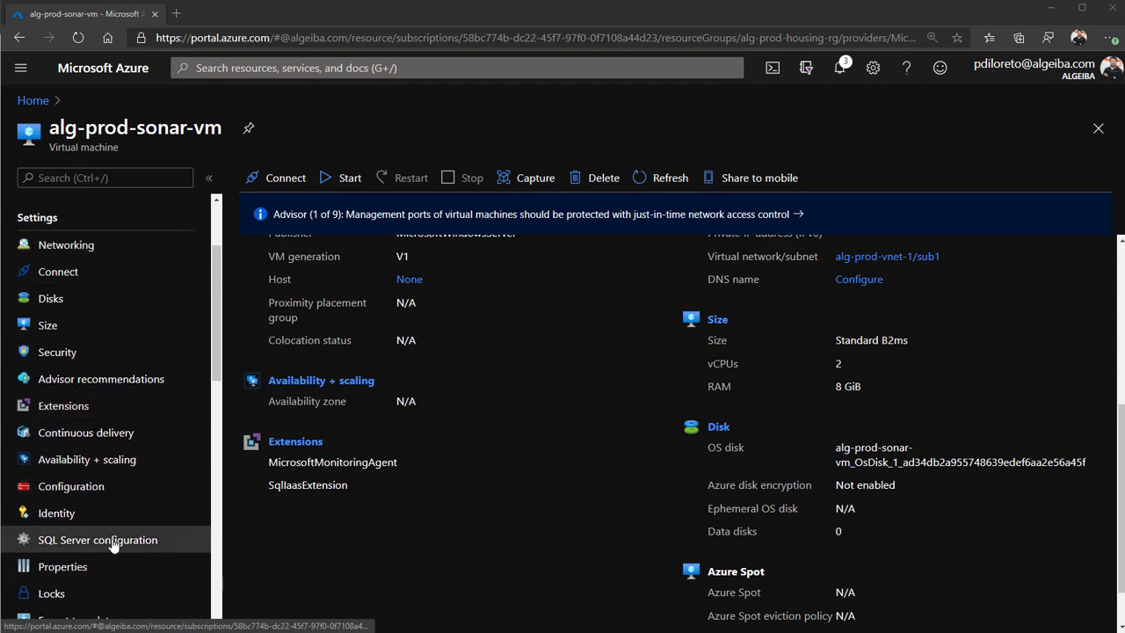
{"action": "left_click", "coordinate": [86, 543]}
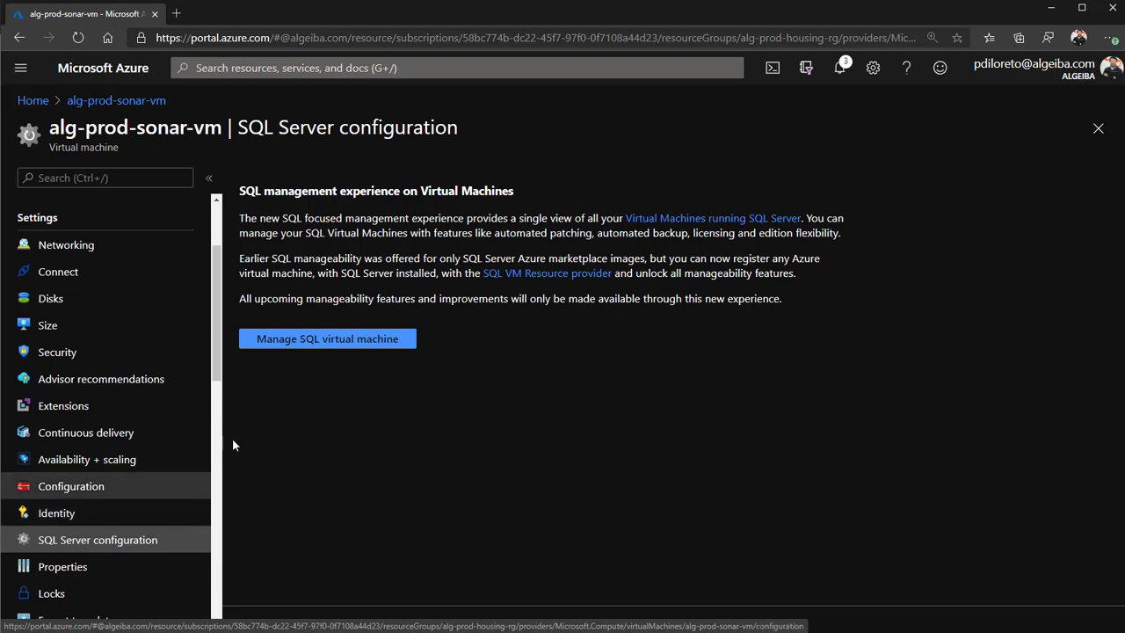
{"action": "left_click", "coordinate": [341, 340]}
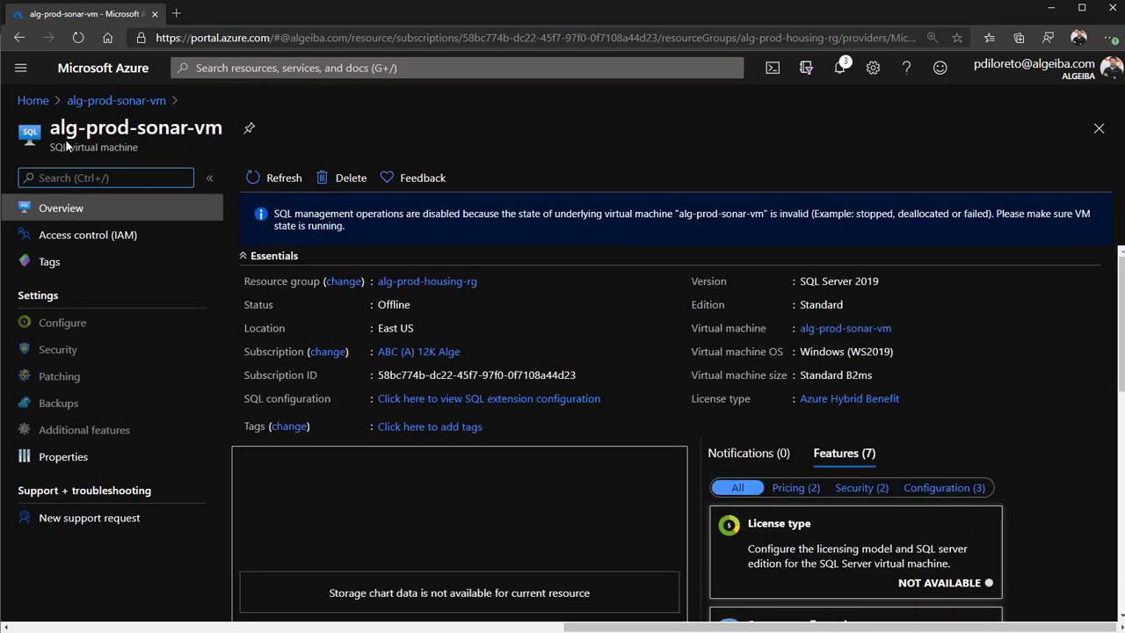
{"action": "left_click_drag", "start_coordinate": [51, 148], "coordinate": [138, 149]}
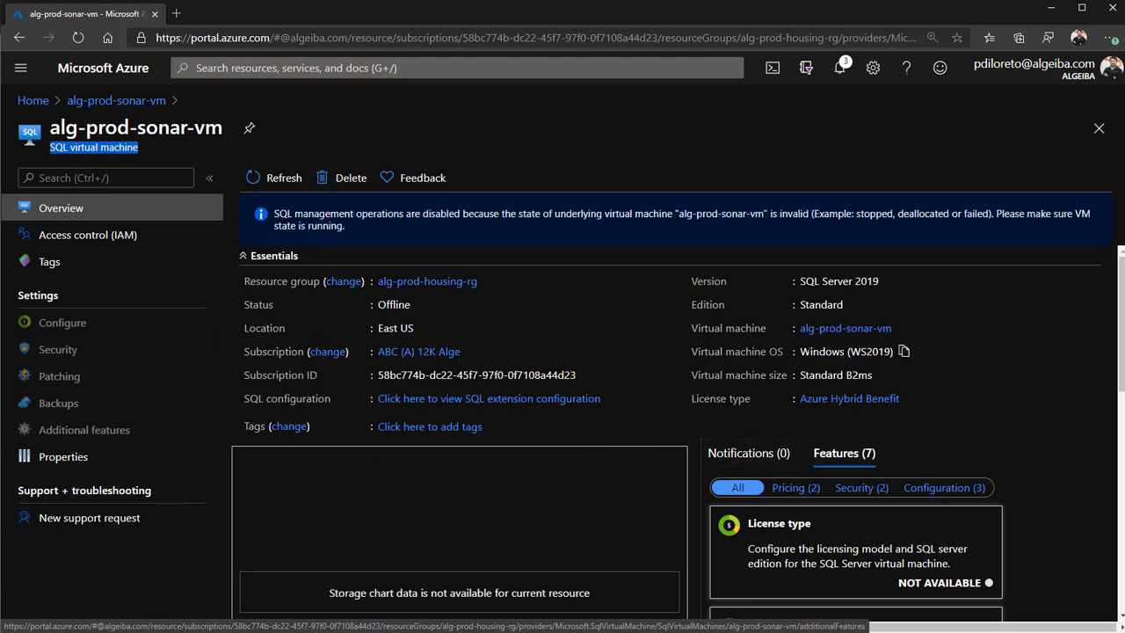
Step: Highlight the operating system and size of the SQL virtual machine, view its SQL extension configuration and close it
{"action": "left_click_drag", "start_coordinate": [807, 351], "coordinate": [901, 355]}
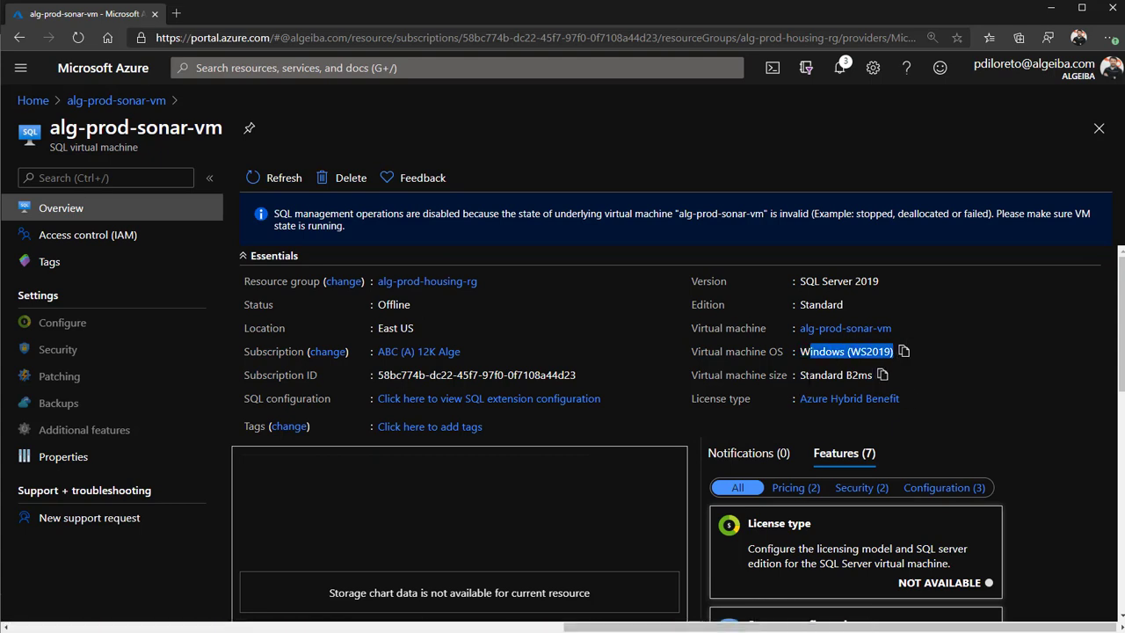
{"action": "left_click_drag", "start_coordinate": [814, 376], "coordinate": [861, 376]}
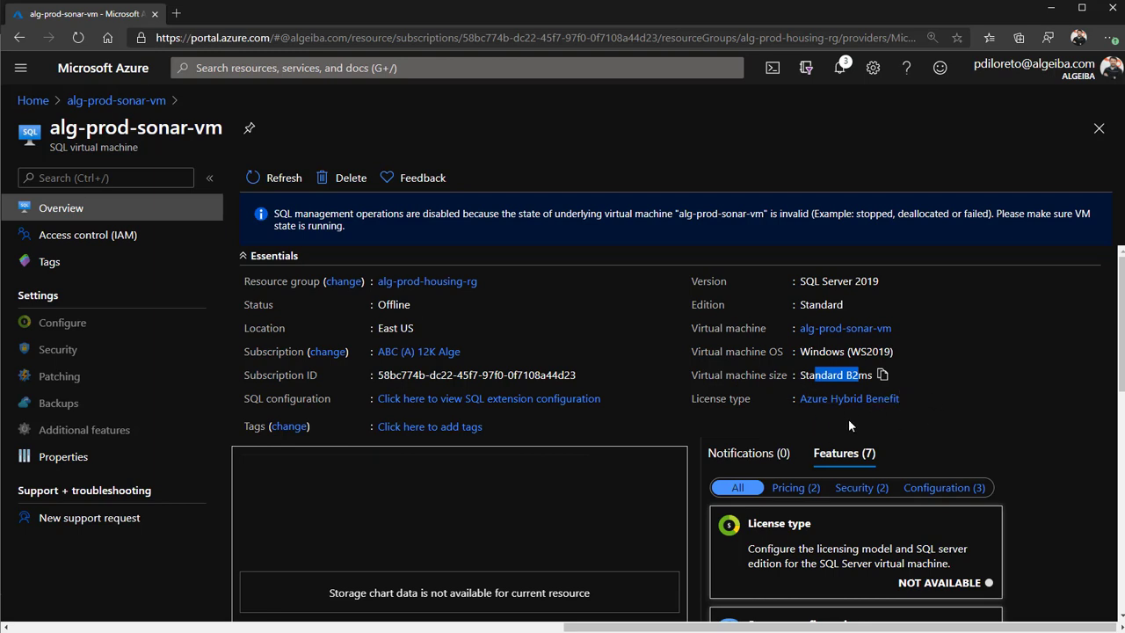
{"action": "left_click", "coordinate": [474, 401]}
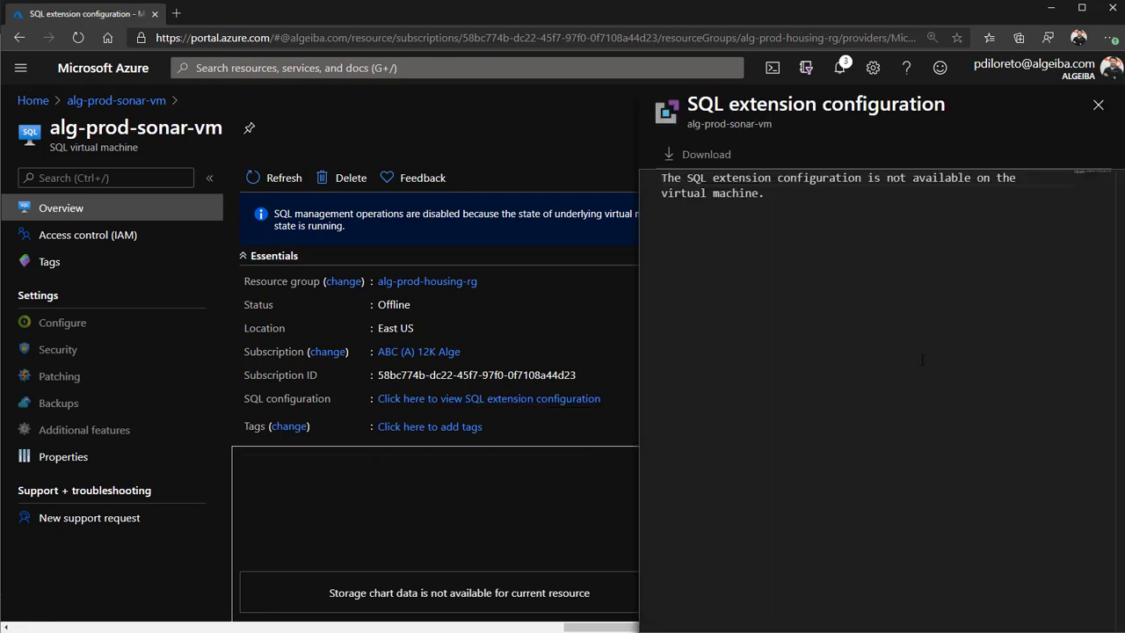
{"action": "left_click_drag", "start_coordinate": [765, 194], "coordinate": [628, 169]}
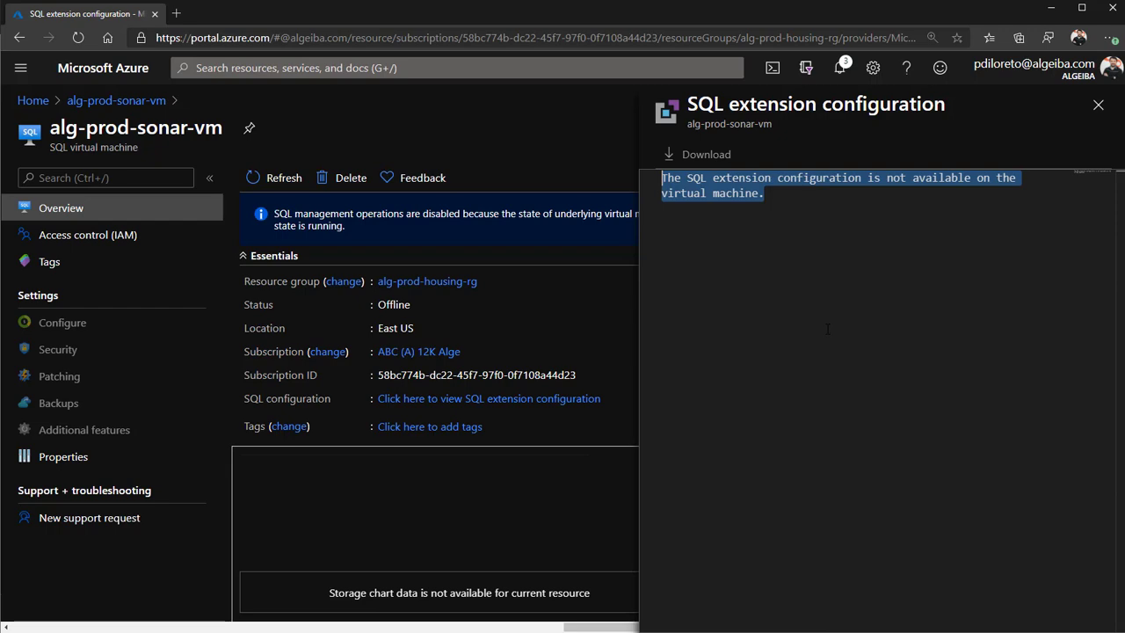
{"action": "left_click", "coordinate": [1098, 105]}
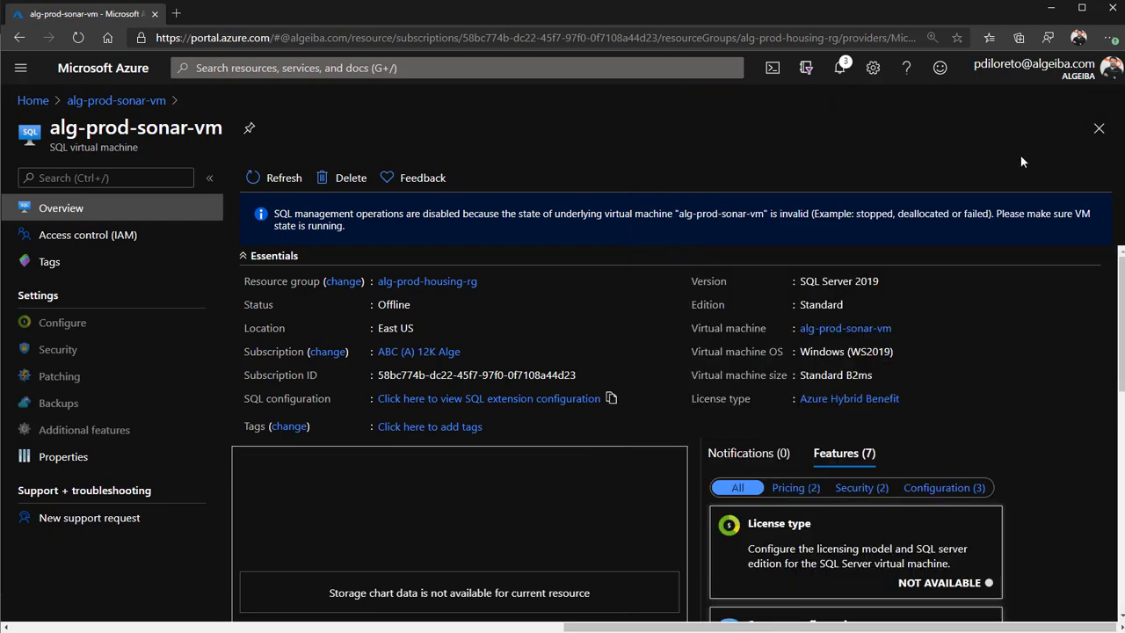
Step: Return to the overview of virtual machine alg-prod-sonar-vm and start the machine
{"action": "left_click", "coordinate": [1098, 128]}
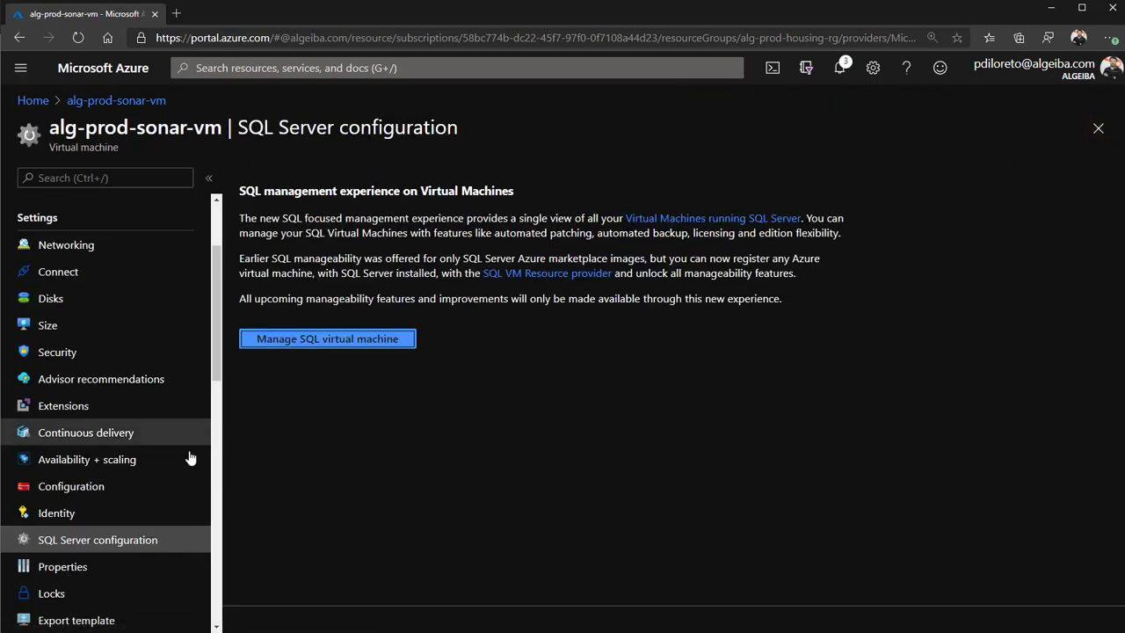
{"action": "scroll", "coordinate": [190, 458], "scroll_direction": "up", "scroll_amount": 3}
{"action": "left_click", "coordinate": [120, 216]}
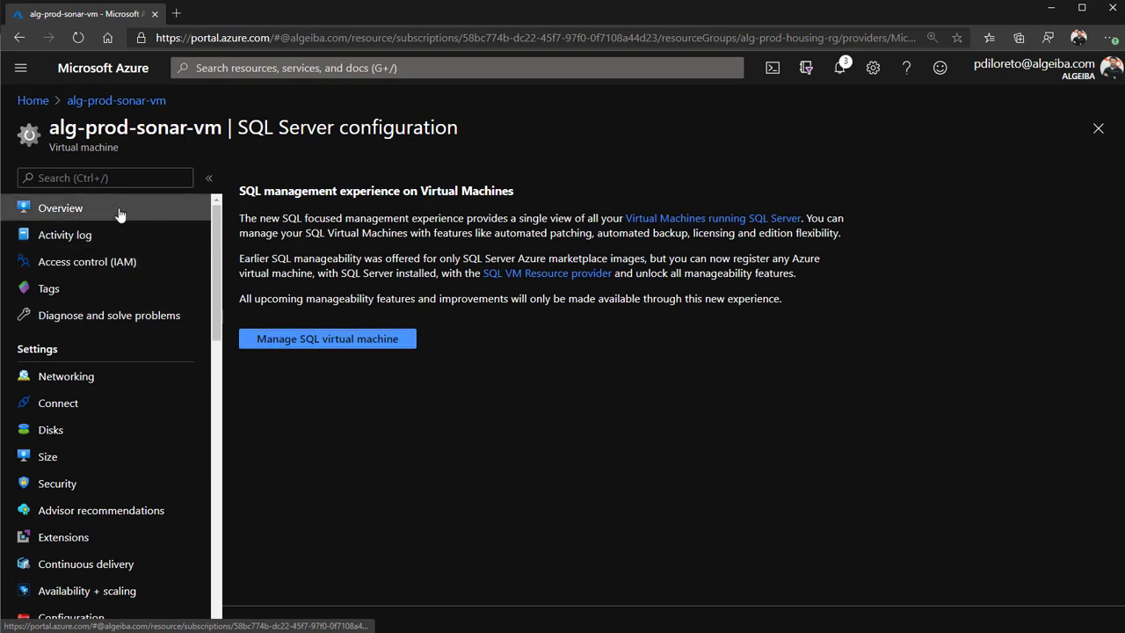
{"action": "left_click", "coordinate": [340, 183]}
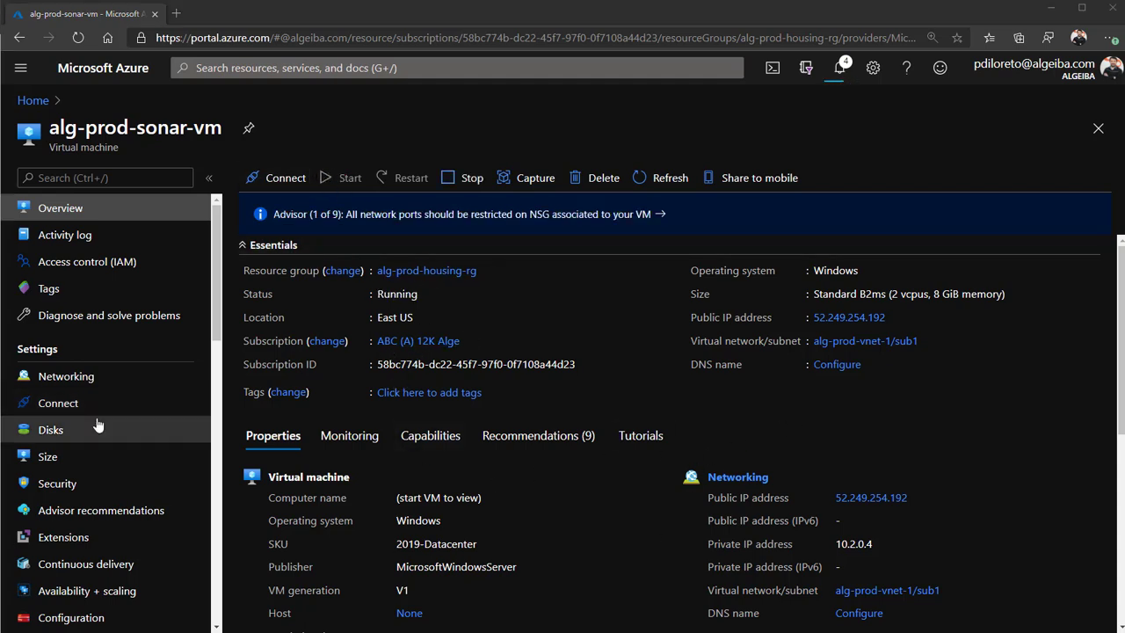
Step: Open the SQL virtual machine resource through the VM's SQL Server configuration and bring up its license and edition settings
{"action": "scroll", "coordinate": [140, 527], "scroll_direction": "down", "scroll_amount": 3}
{"action": "left_click", "coordinate": [126, 482]}
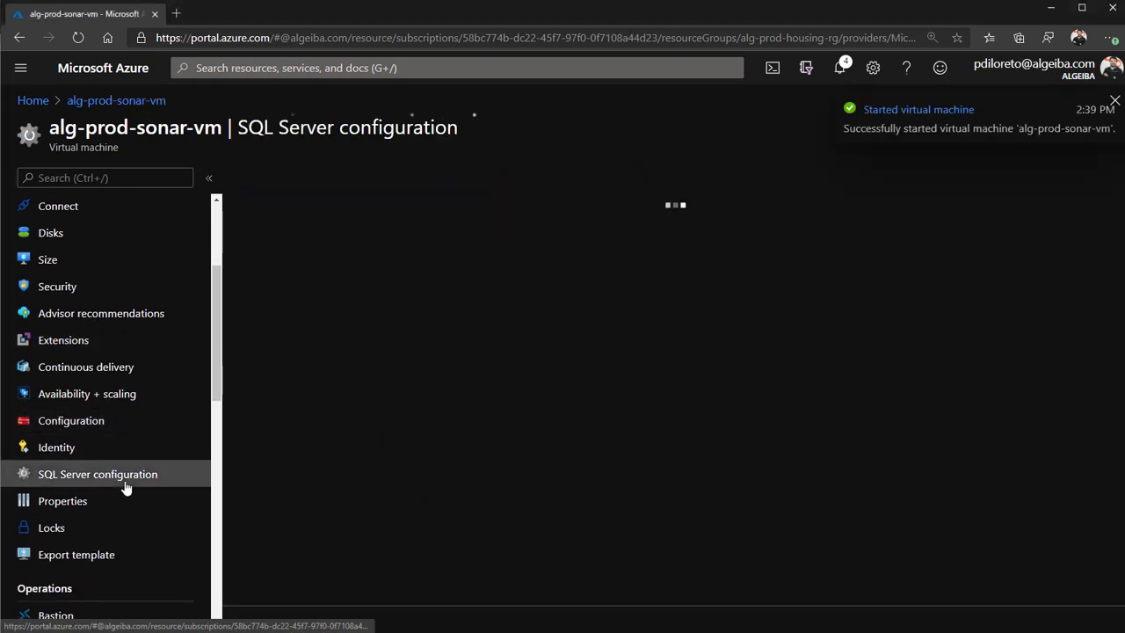
{"action": "left_click", "coordinate": [1114, 102]}
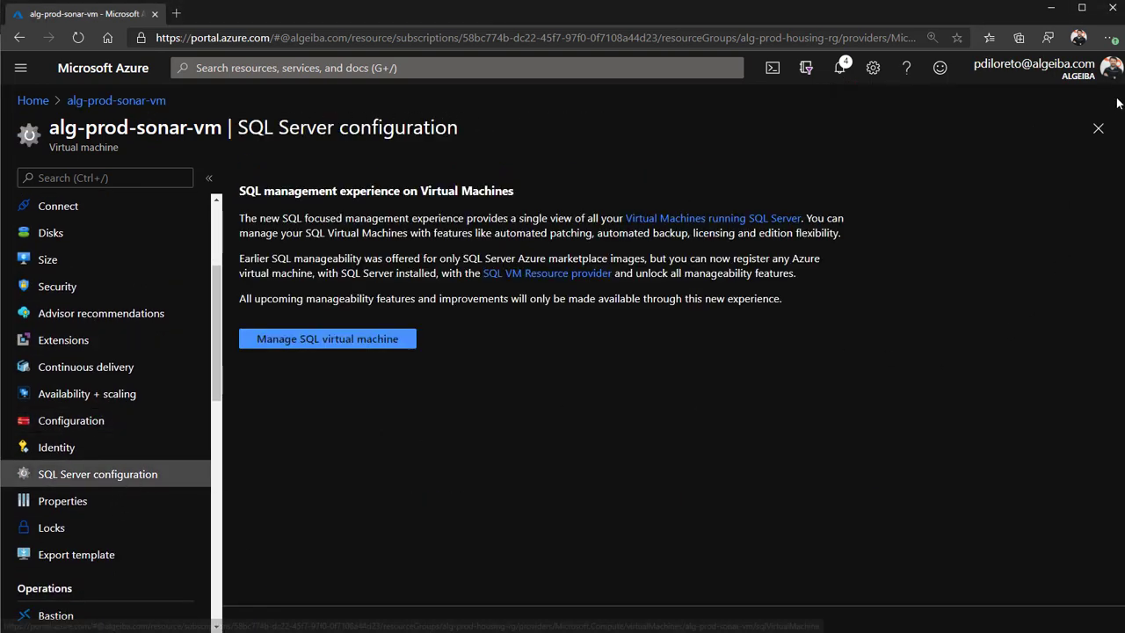
{"action": "left_click", "coordinate": [333, 349]}
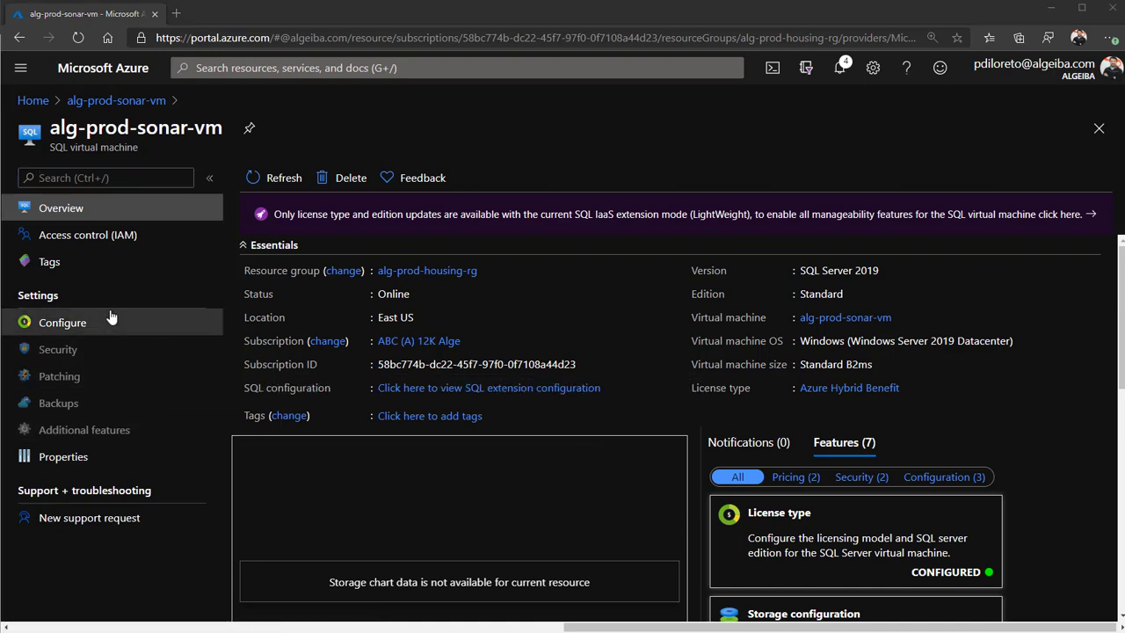
{"action": "left_click", "coordinate": [71, 333]}
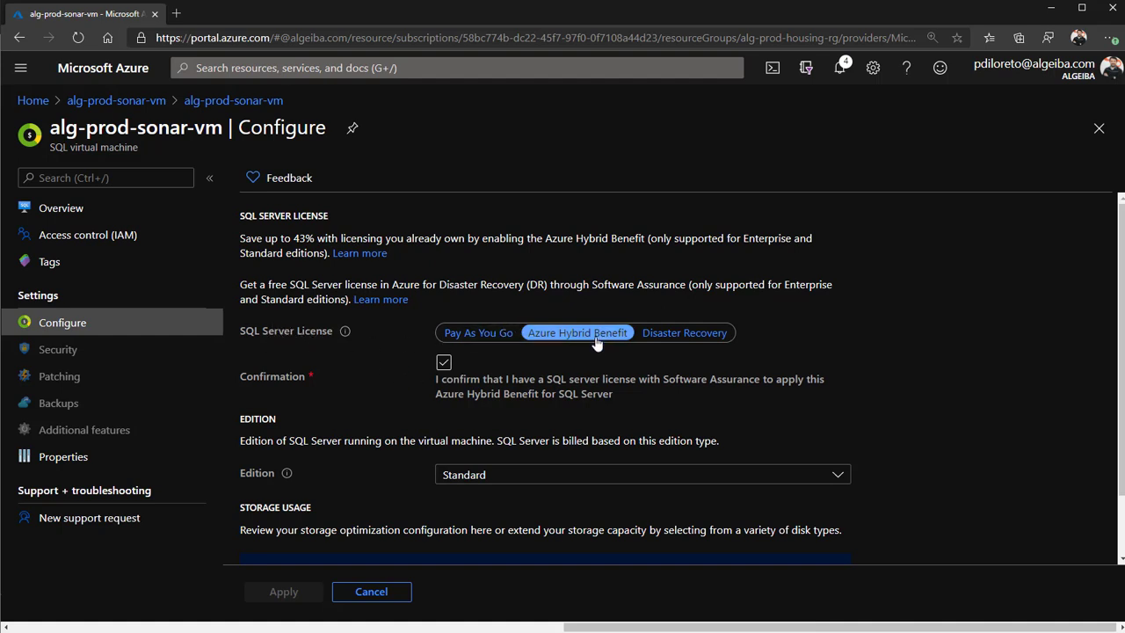
{"action": "scroll", "coordinate": [596, 343], "scroll_direction": "down", "scroll_amount": 1}
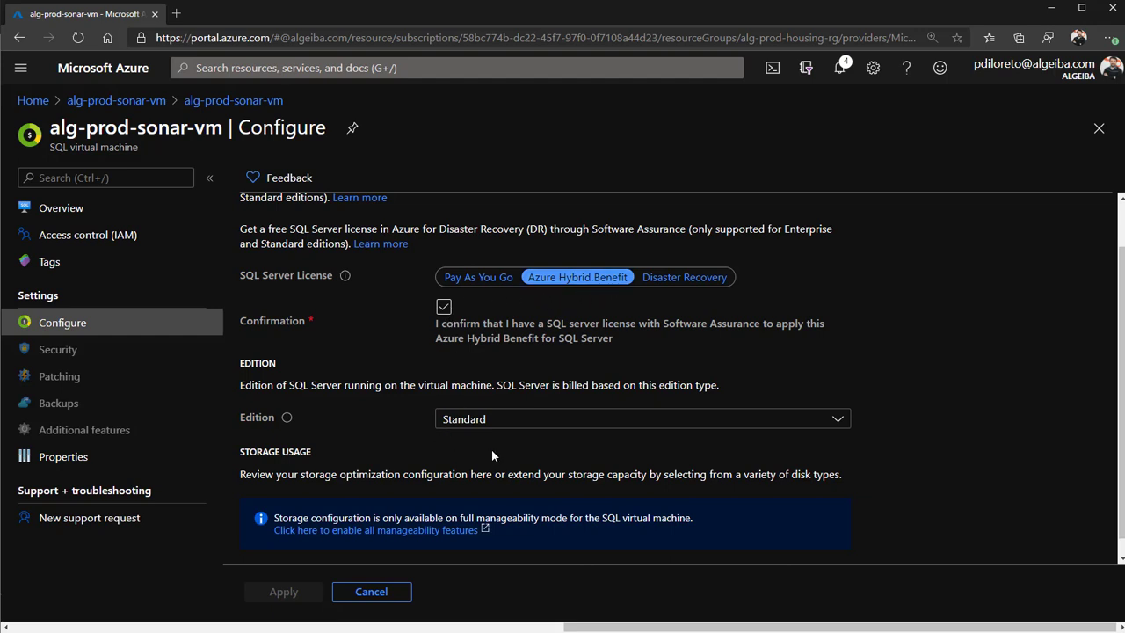
Step: Try the Developer, Express, Enterprise and Web options for the SQL Server edition and set it back to Standard
{"action": "left_click", "coordinate": [520, 428]}
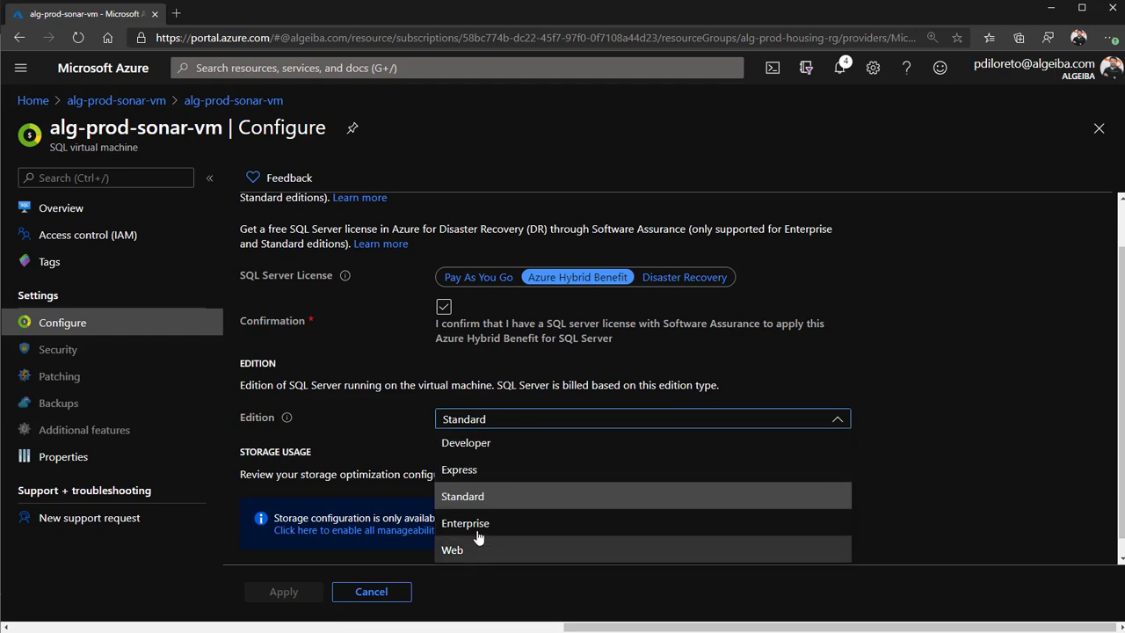
{"action": "left_click", "coordinate": [486, 442]}
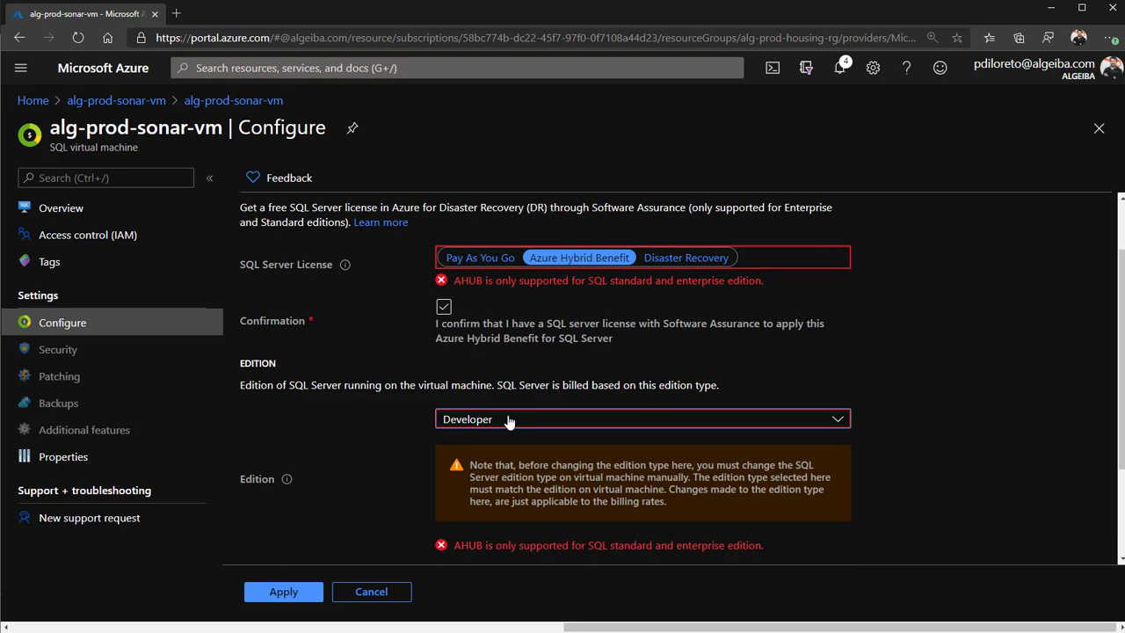
{"action": "left_click", "coordinate": [508, 421]}
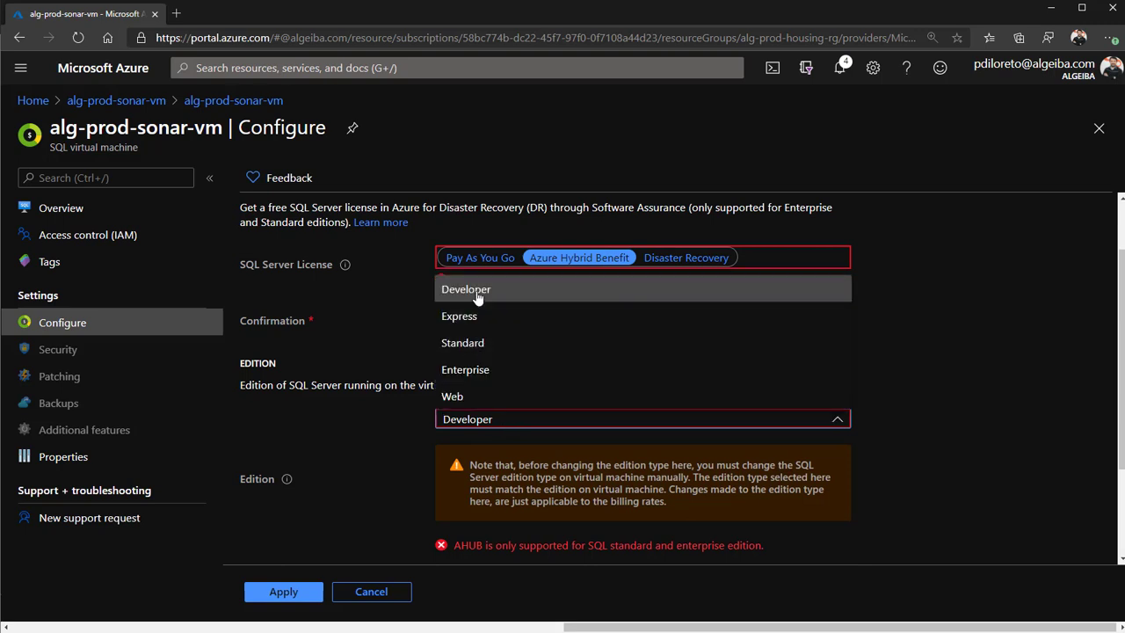
{"action": "left_click", "coordinate": [479, 317]}
{"action": "left_click", "coordinate": [474, 431]}
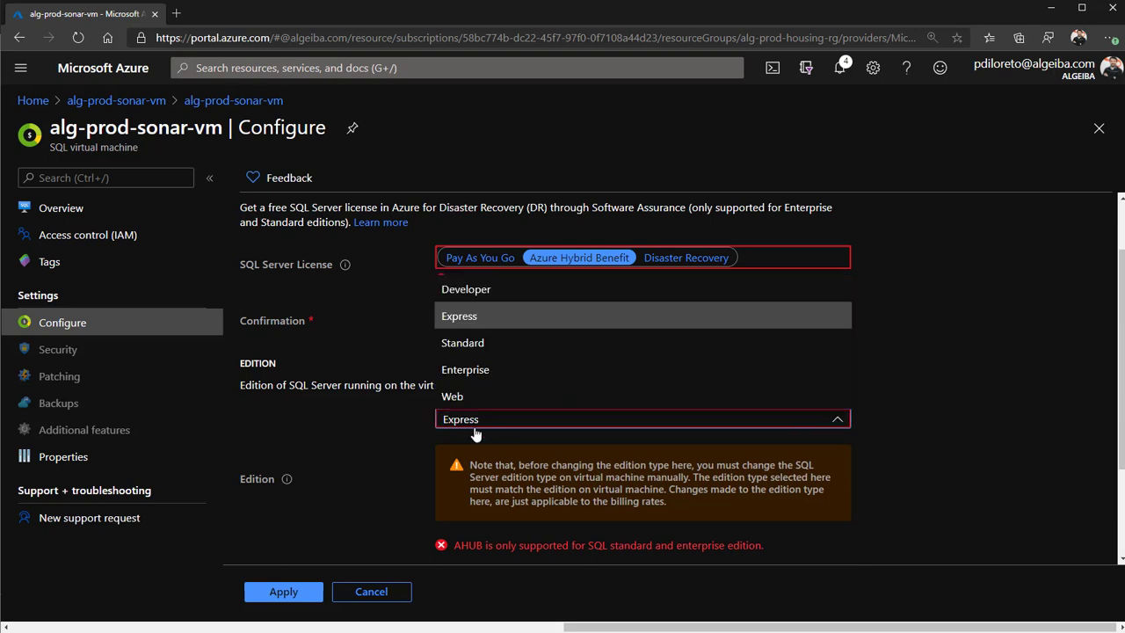
{"action": "left_click", "coordinate": [488, 348]}
{"action": "left_click", "coordinate": [501, 427]}
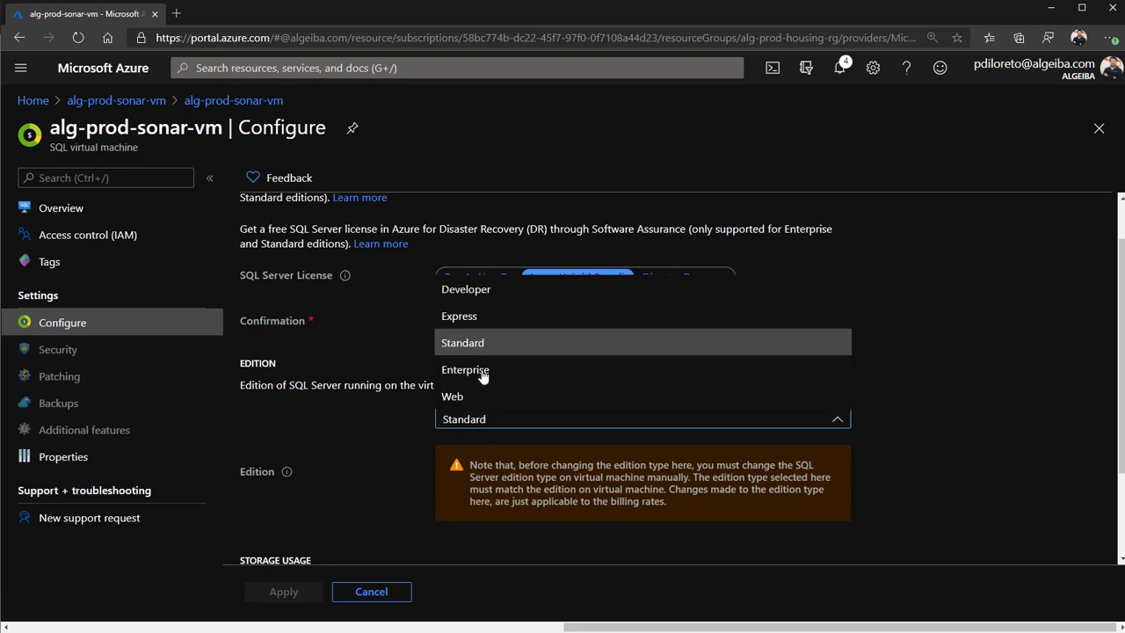
{"action": "left_click", "coordinate": [483, 374]}
{"action": "left_click", "coordinate": [495, 426]}
{"action": "left_click", "coordinate": [494, 396]}
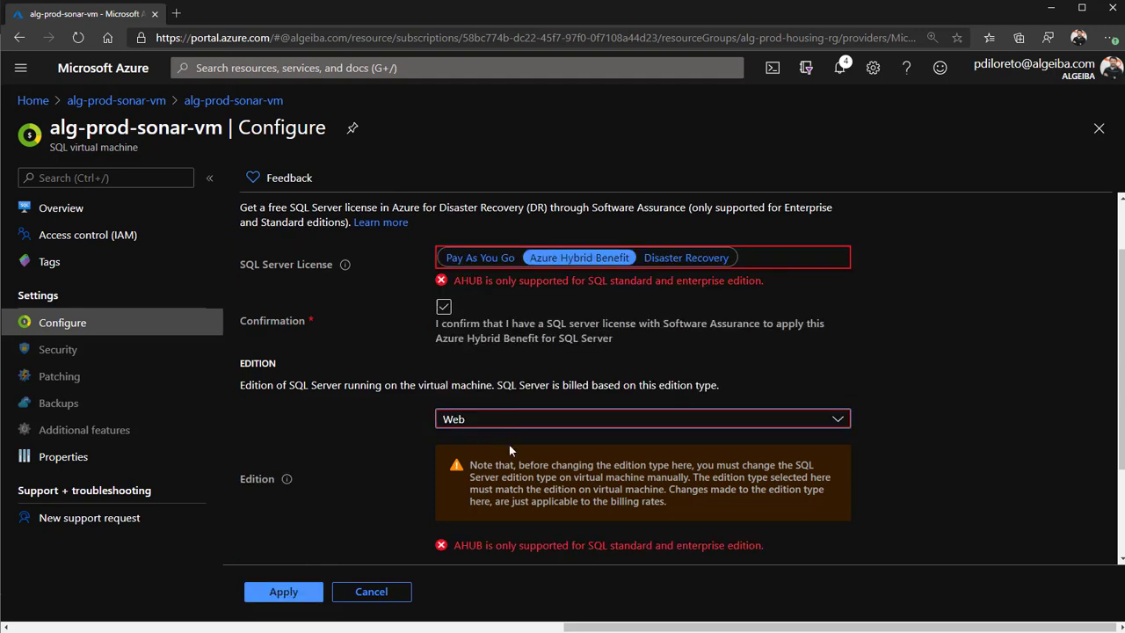
{"action": "left_click", "coordinate": [513, 423]}
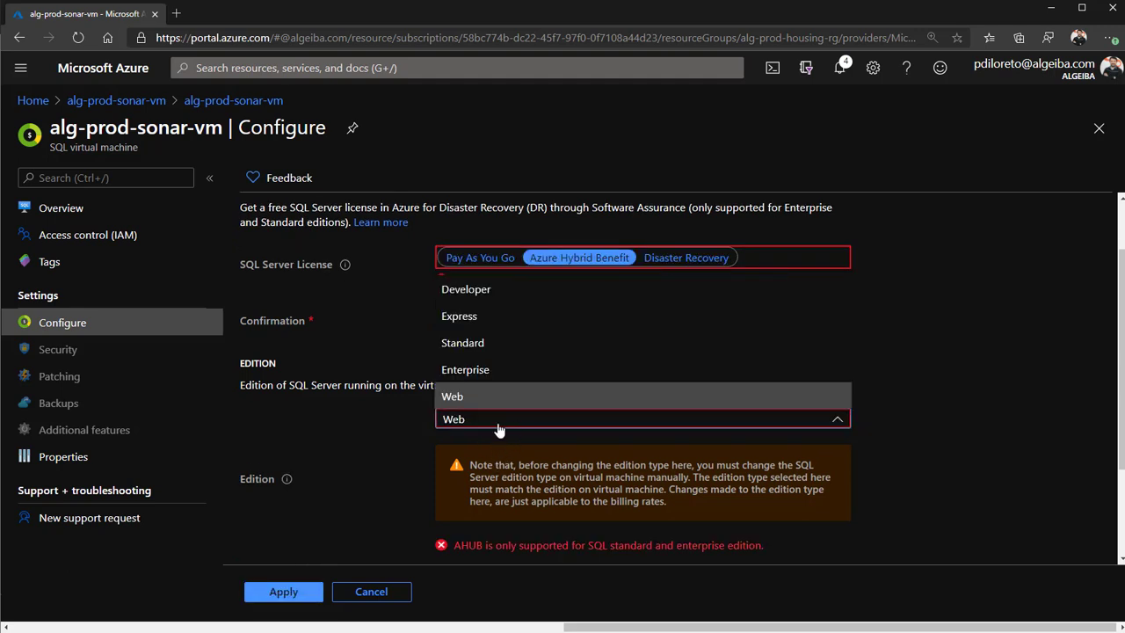
{"action": "left_click", "coordinate": [487, 345]}
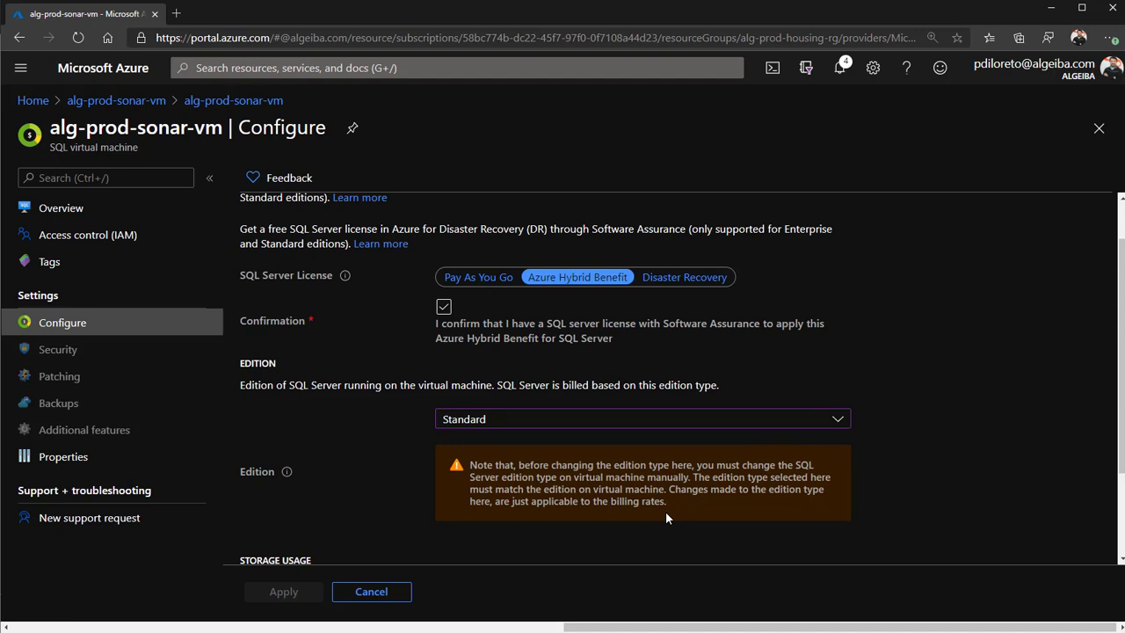
Step: Enable full manageability for the SQL virtual machine from its overview, agreeing to restart the SQL Server service
{"action": "scroll", "coordinate": [580, 392], "scroll_direction": "down", "scroll_amount": 2}
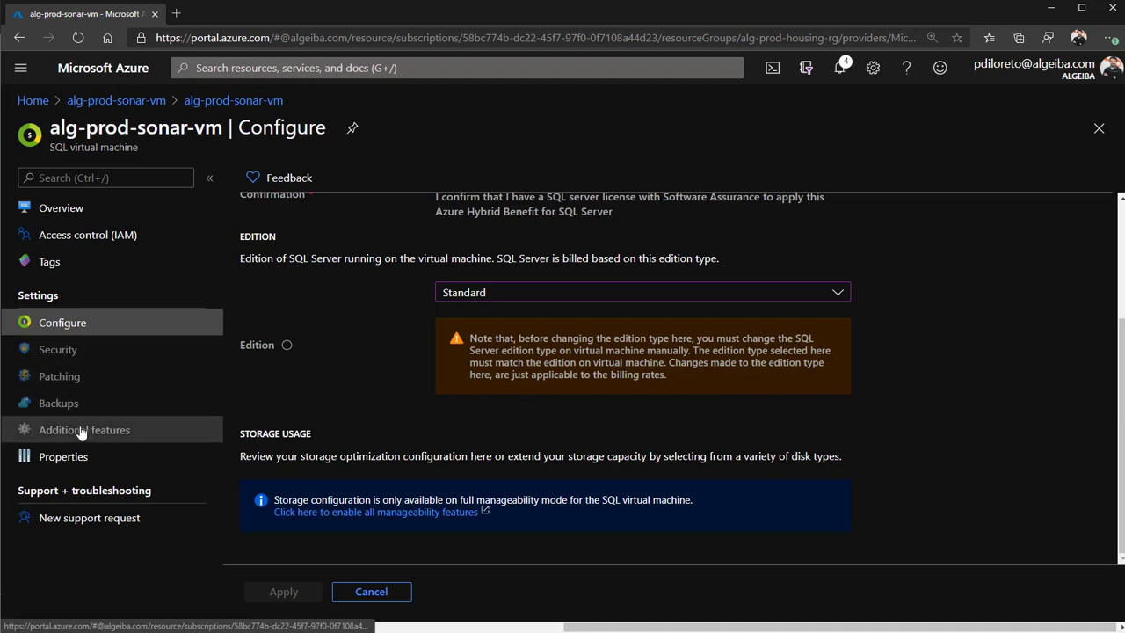
{"action": "left_click", "coordinate": [80, 209]}
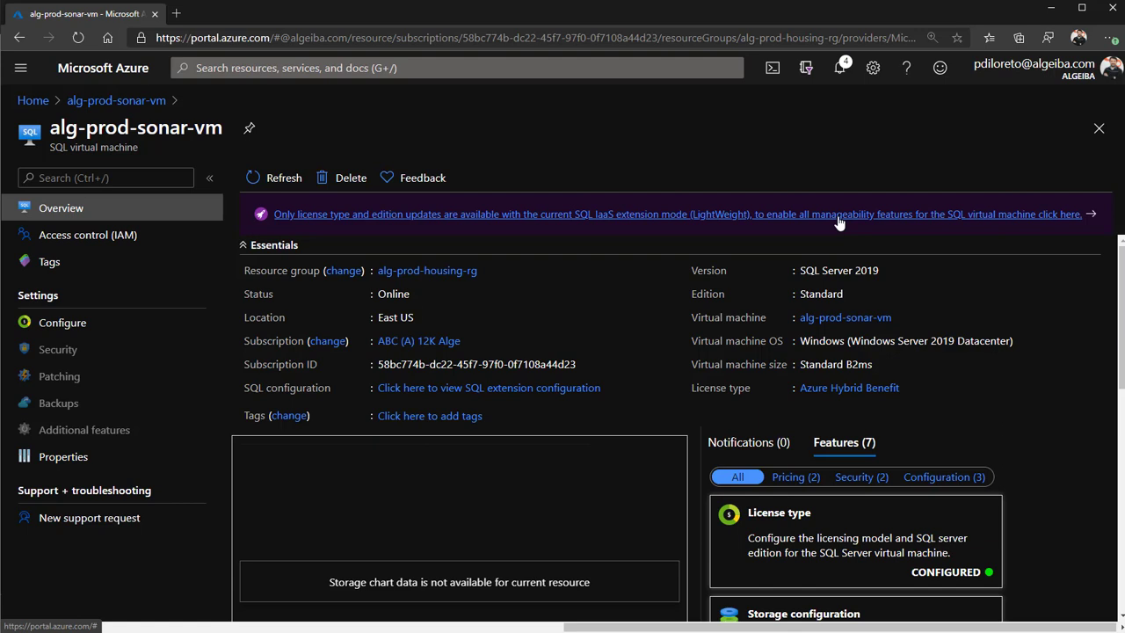
{"action": "left_click", "coordinate": [989, 216]}
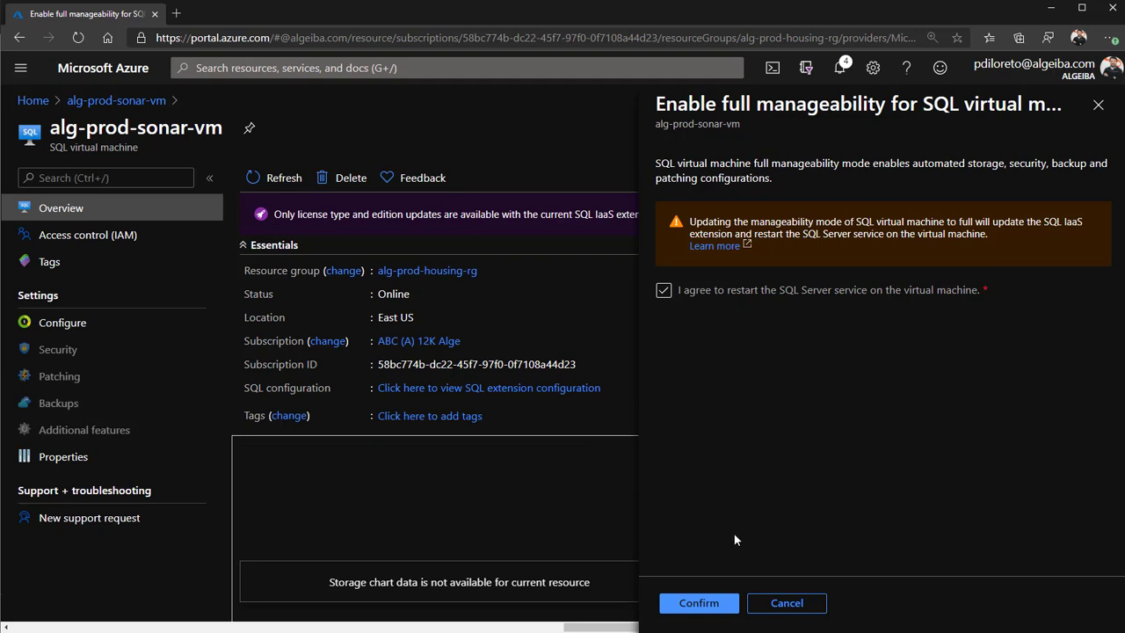
{"action": "left_click", "coordinate": [679, 601]}
{"action": "left_click", "coordinate": [703, 603]}
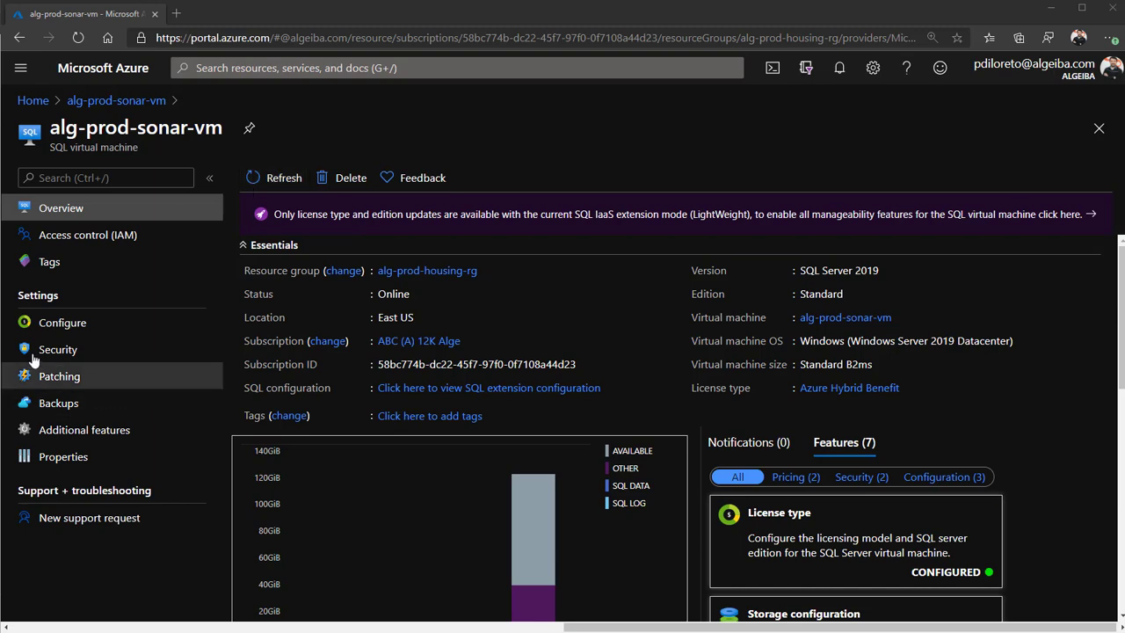
Step: Refresh the SQL virtual machine's overview and examine its storage usage chart and the configuration status of each feature
{"action": "left_click", "coordinate": [255, 178]}
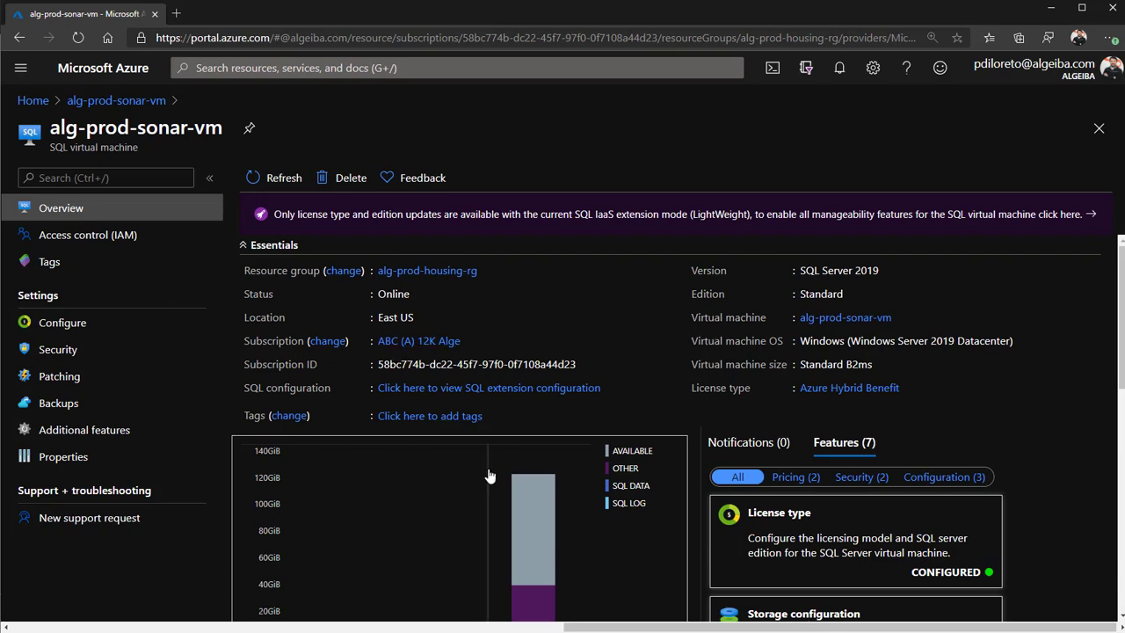
{"action": "scroll", "coordinate": [490, 473], "scroll_direction": "down", "scroll_amount": 2}
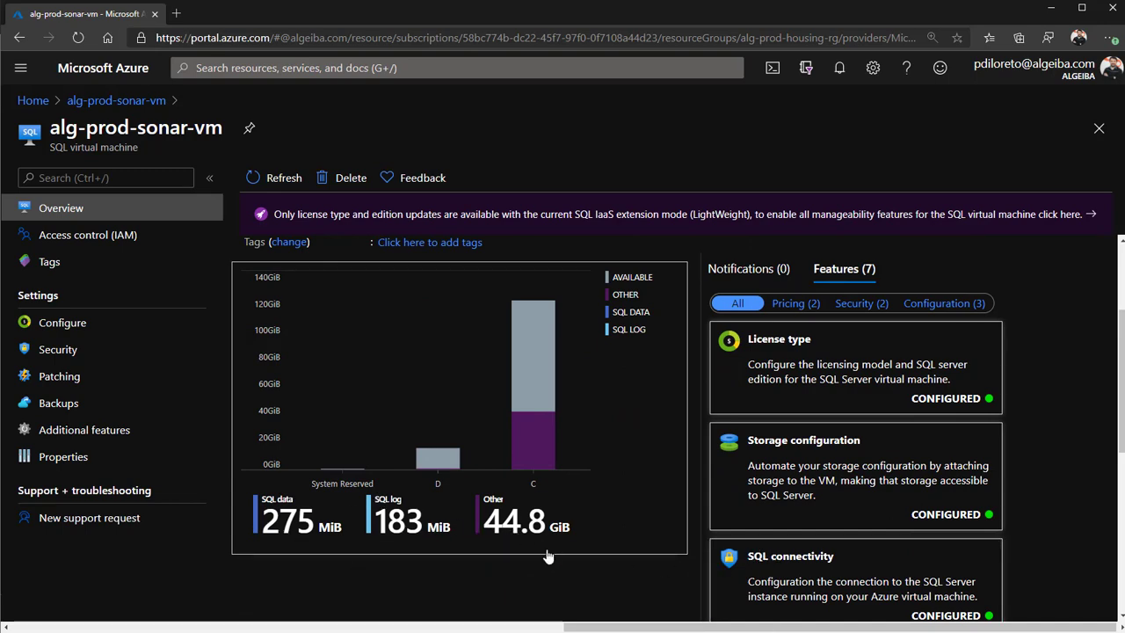
{"action": "scroll", "coordinate": [967, 475], "scroll_direction": "down", "scroll_amount": 3}
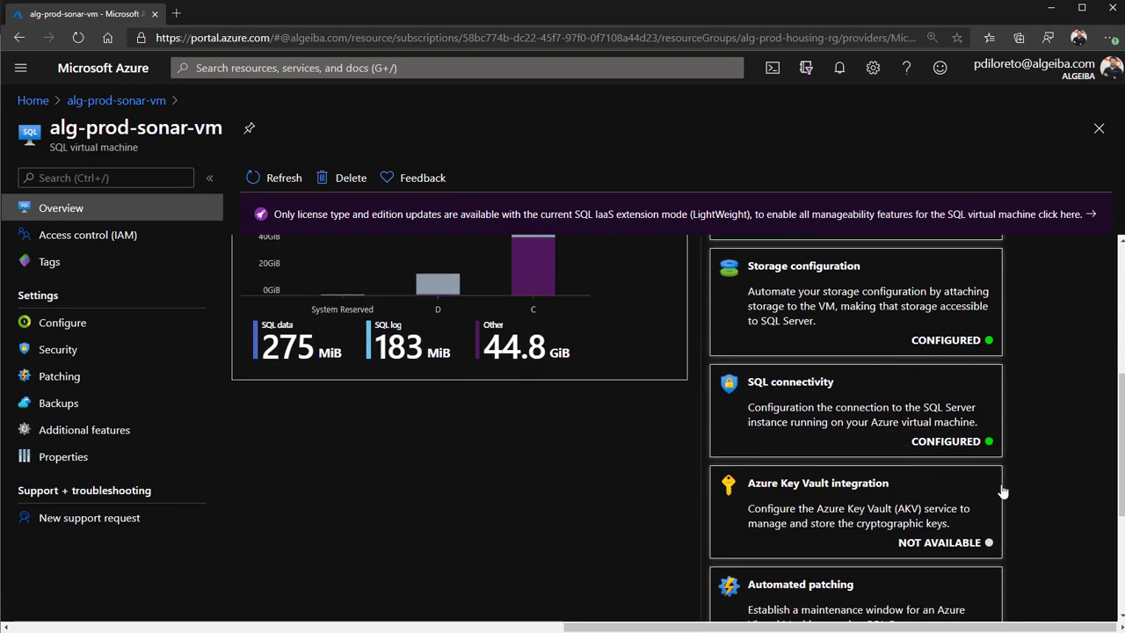
{"action": "scroll", "coordinate": [990, 517], "scroll_direction": "up", "scroll_amount": 2}
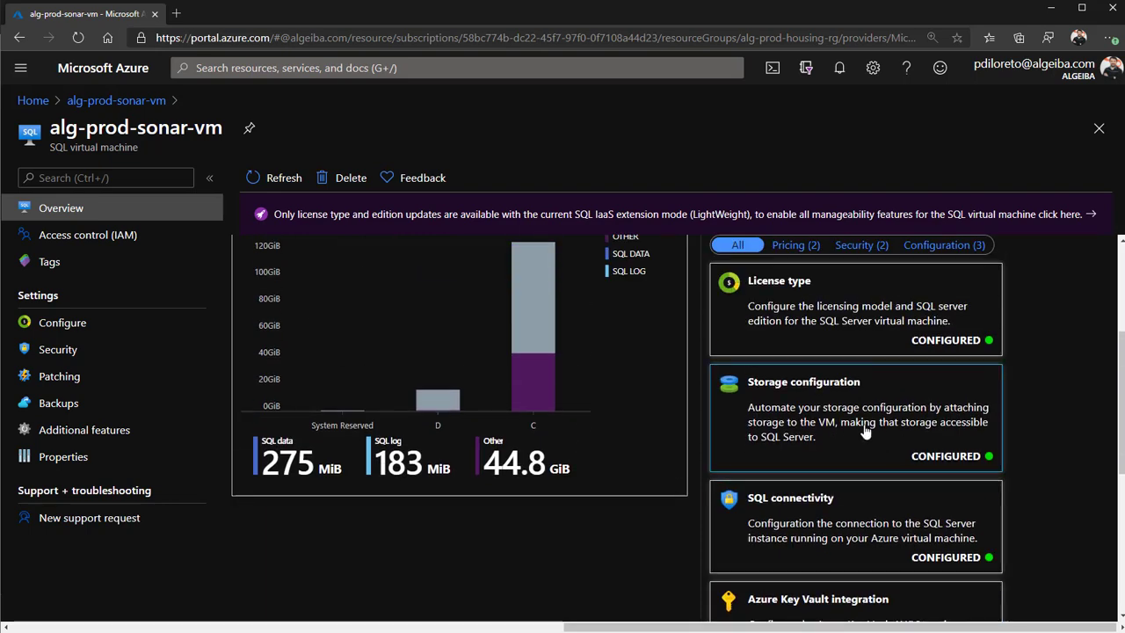
{"action": "scroll", "coordinate": [827, 528], "scroll_direction": "down", "scroll_amount": 6}
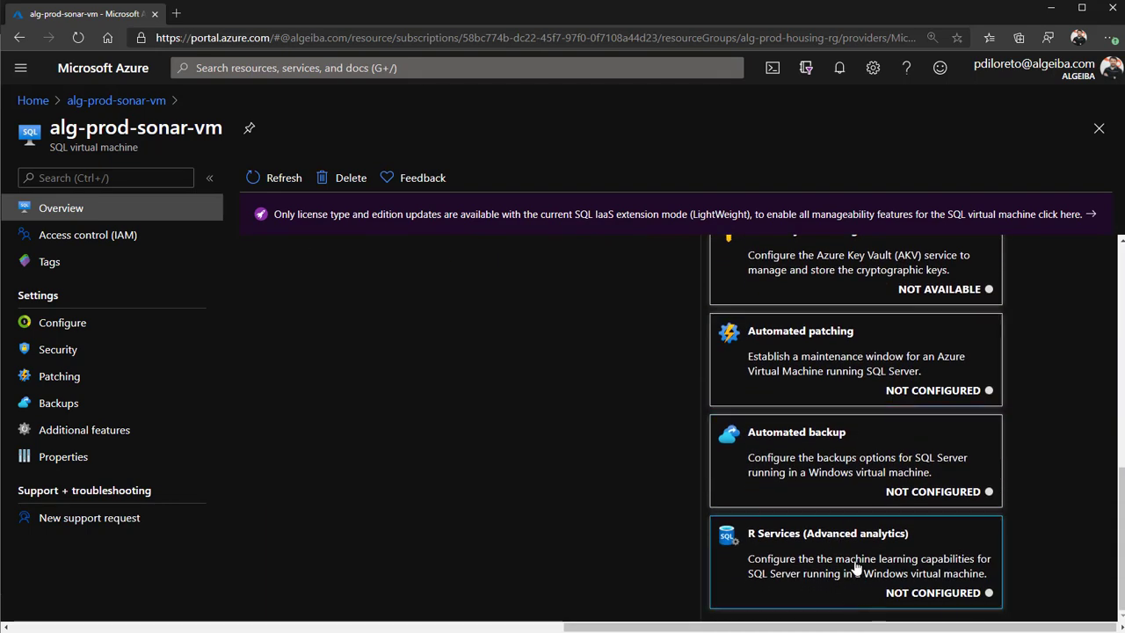
{"action": "scroll", "coordinate": [480, 366], "scroll_direction": "up", "scroll_amount": 7}
Step: Review the storage usage in the configuration settings and the available SQL connectivity options in the security settings
{"action": "left_click", "coordinate": [46, 323]}
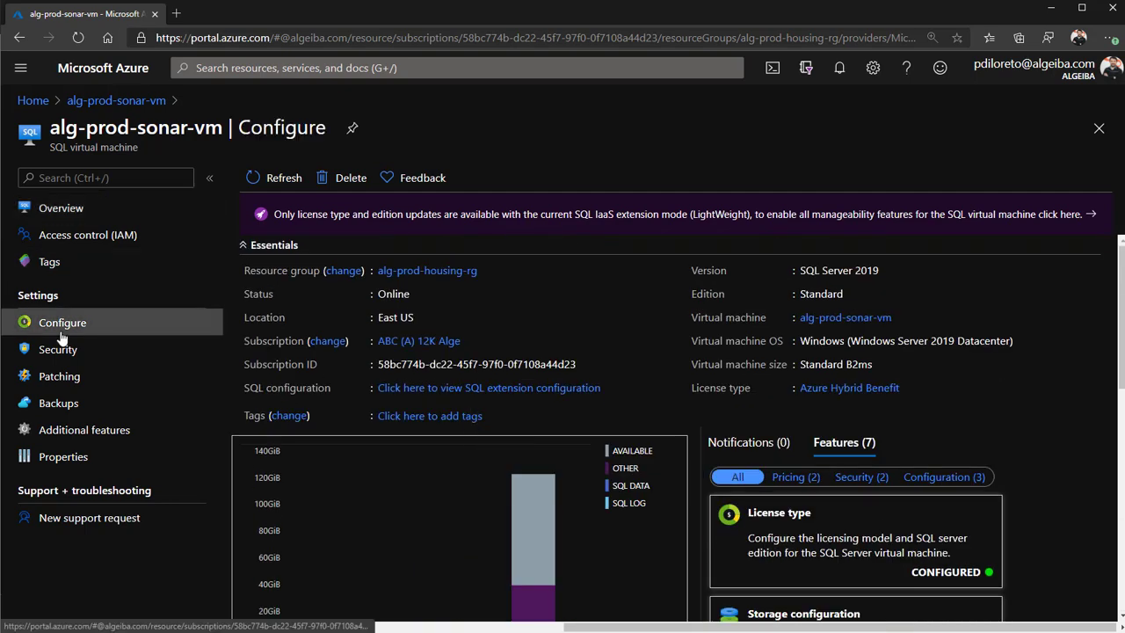
{"action": "scroll", "coordinate": [428, 381], "scroll_direction": "down", "scroll_amount": 2}
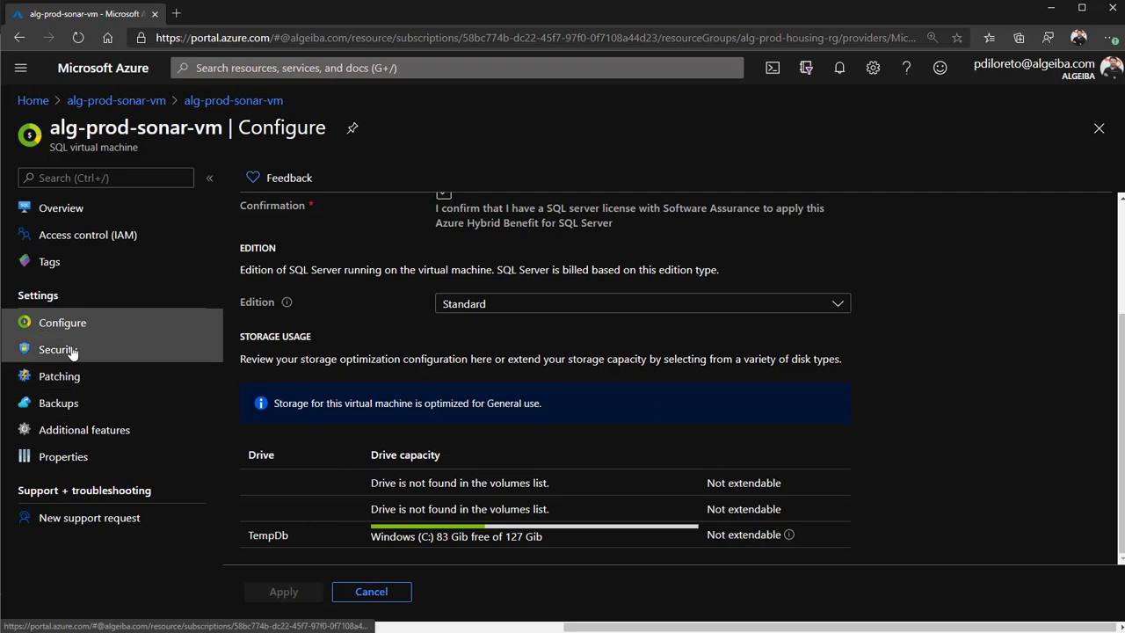
{"action": "left_click", "coordinate": [132, 348]}
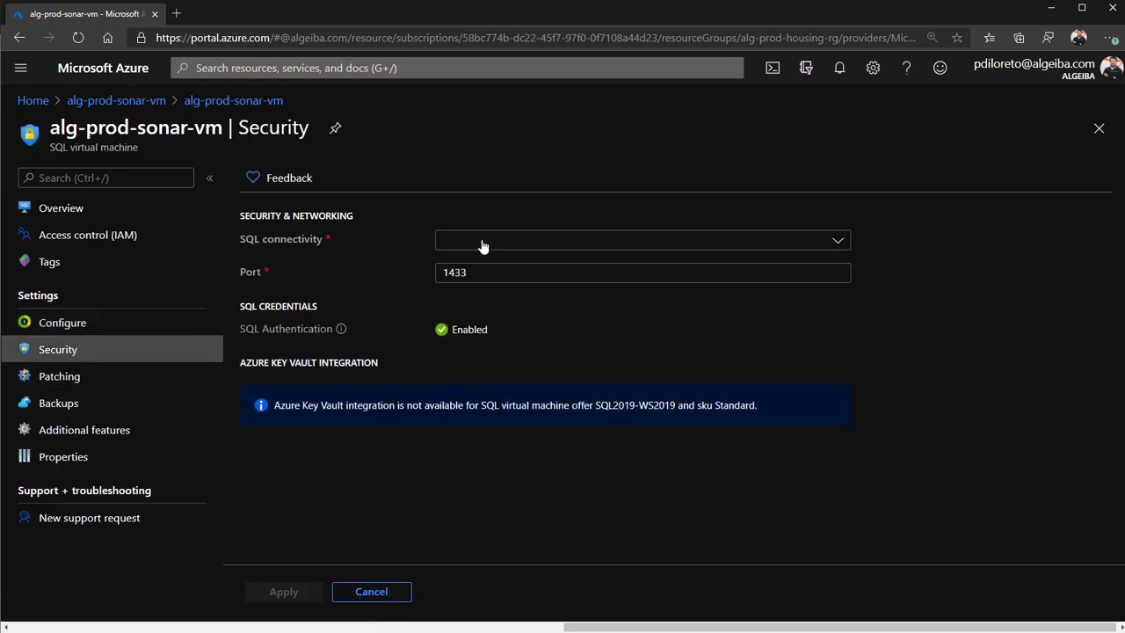
{"action": "left_click", "coordinate": [481, 243]}
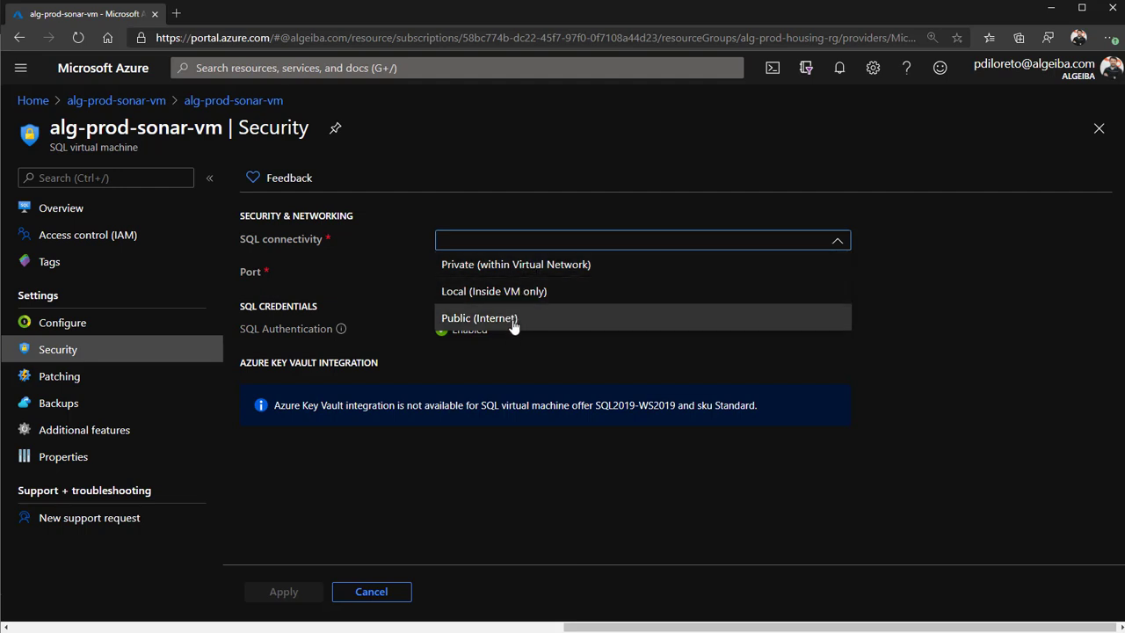
{"action": "left_click", "coordinate": [981, 289]}
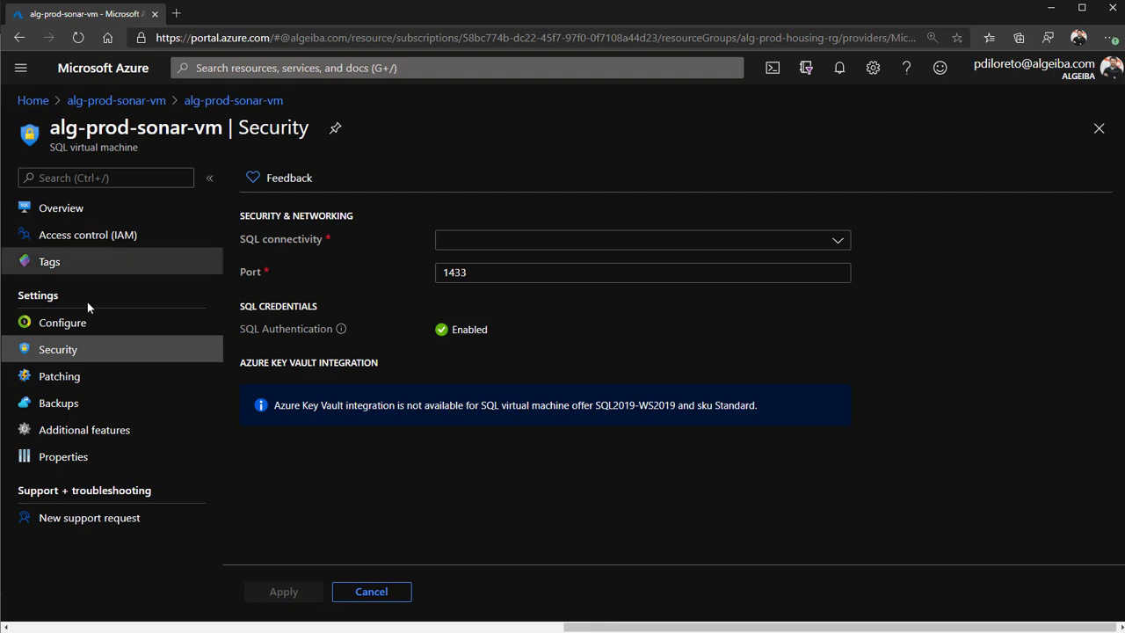
Step: Review the automated patching, automated backup and additional features settings of the SQL virtual machine
{"action": "left_click", "coordinate": [74, 378]}
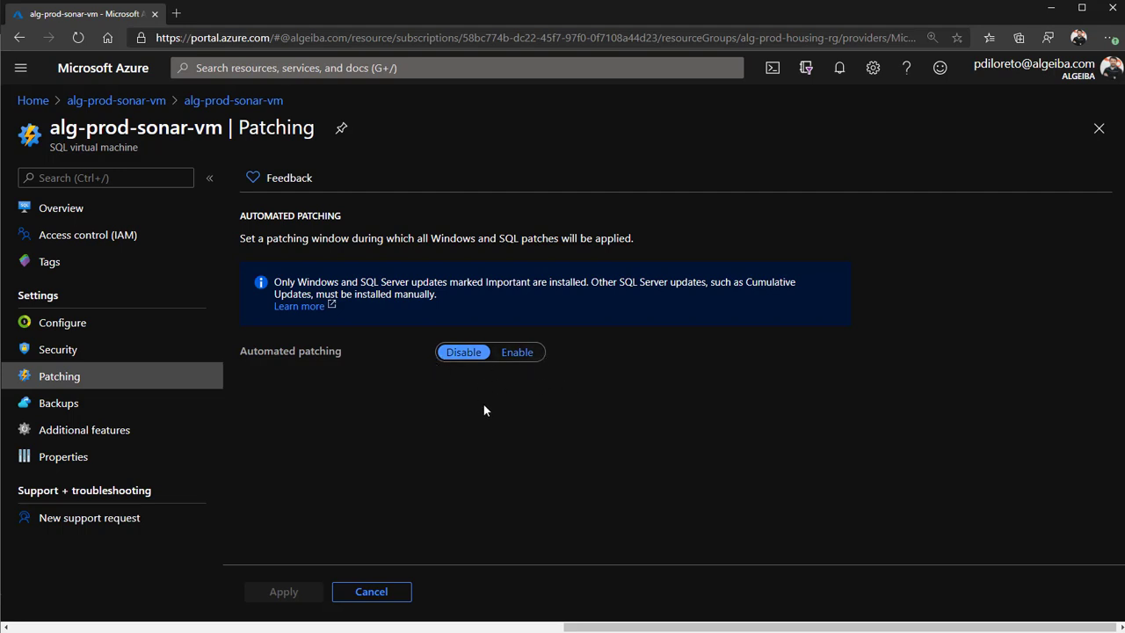
{"action": "left_click", "coordinate": [119, 406]}
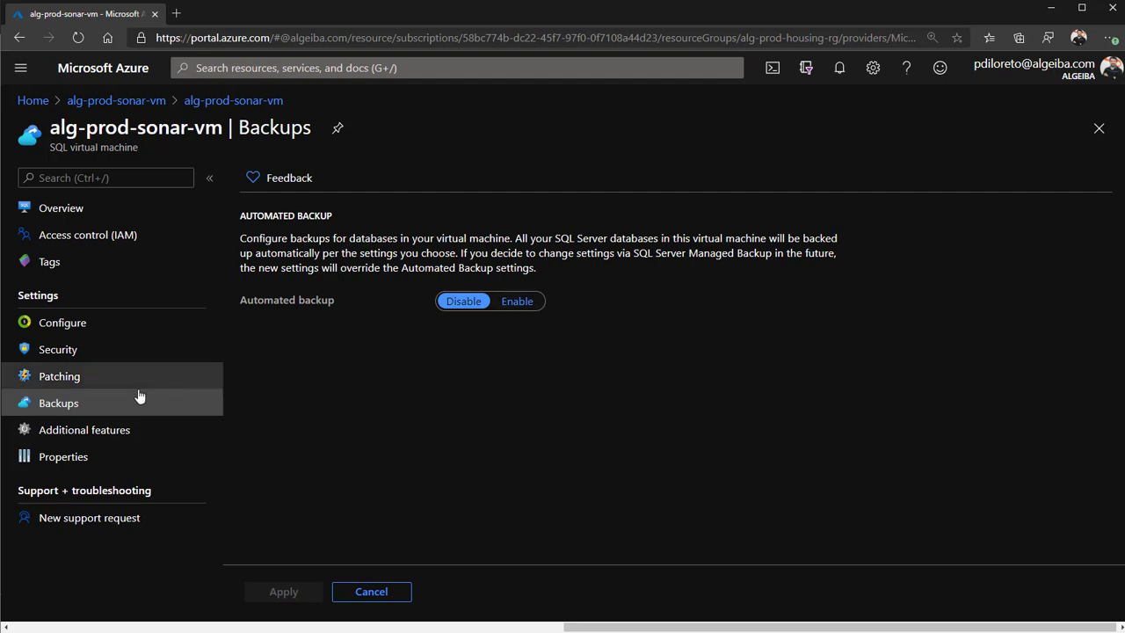
{"action": "left_click", "coordinate": [98, 430]}
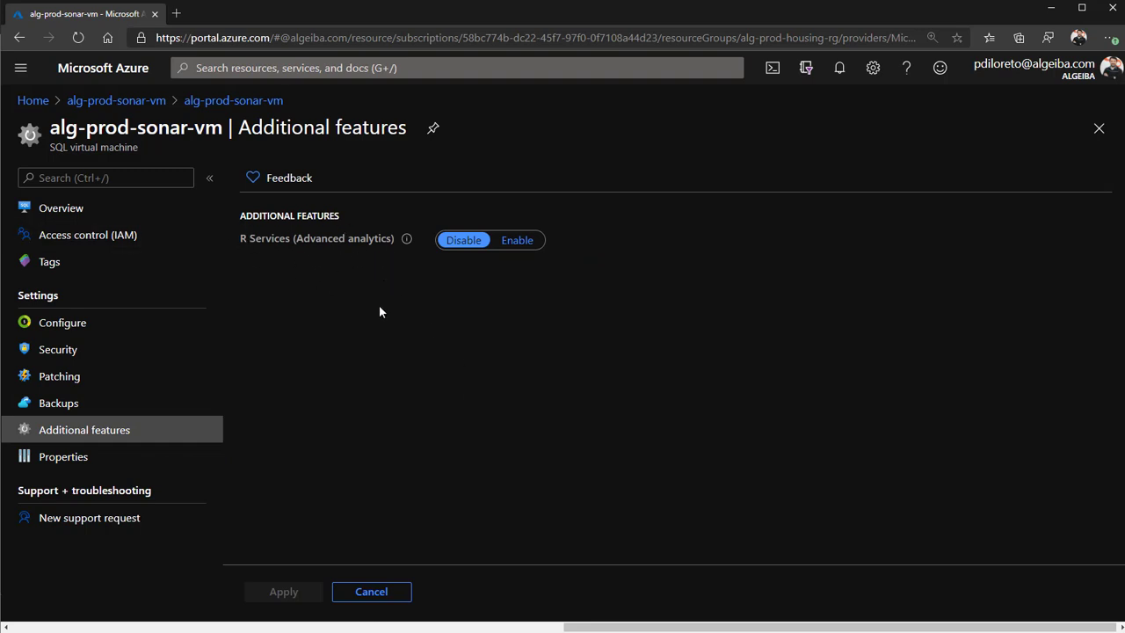
Step: Enable automated backup for the SQL virtual machine to view its options and set it back to Disable without applying
{"action": "left_click", "coordinate": [111, 411]}
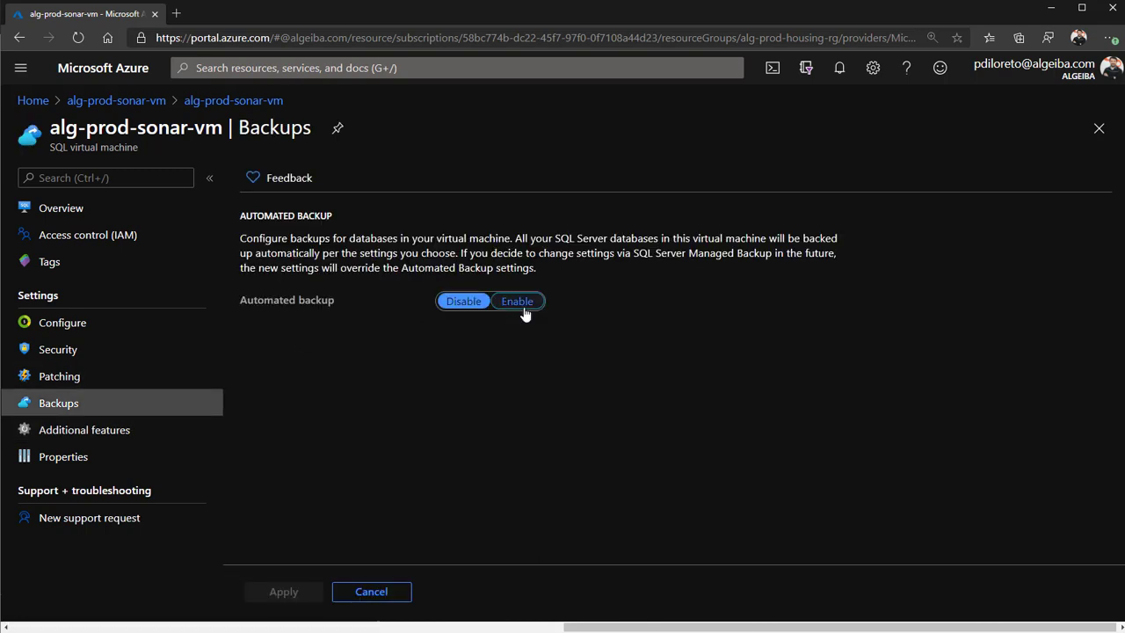
{"action": "left_click", "coordinate": [523, 308]}
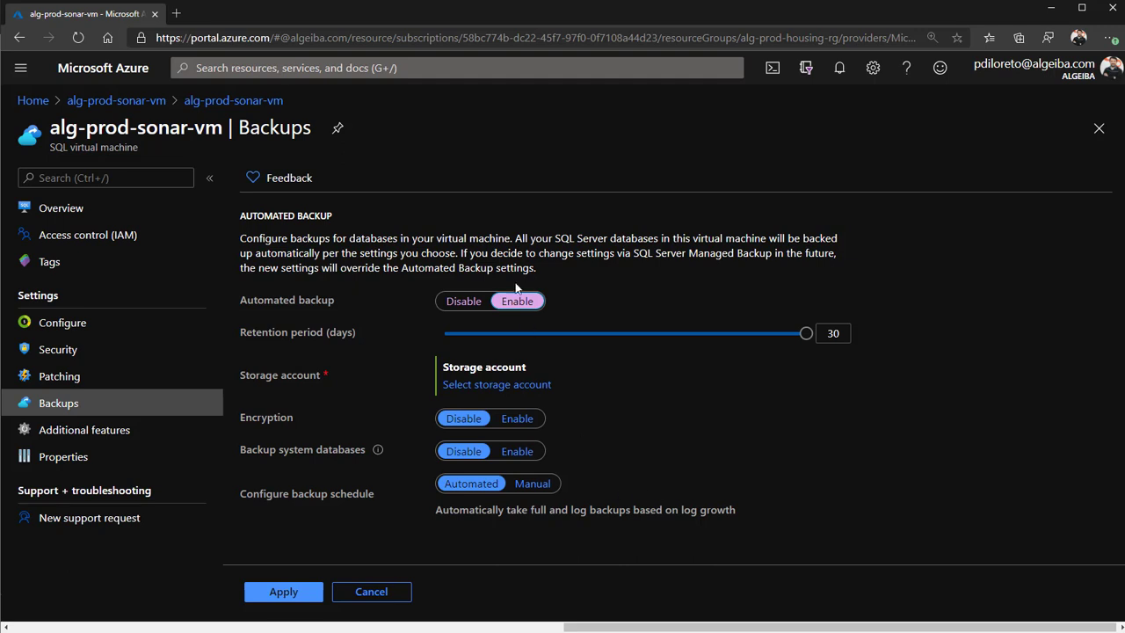
{"action": "left_click", "coordinate": [463, 301]}
Step: Review the patching and license configuration settings, and close the SQL virtual machine and the parent machine's SQL Server configuration
{"action": "left_click", "coordinate": [76, 378]}
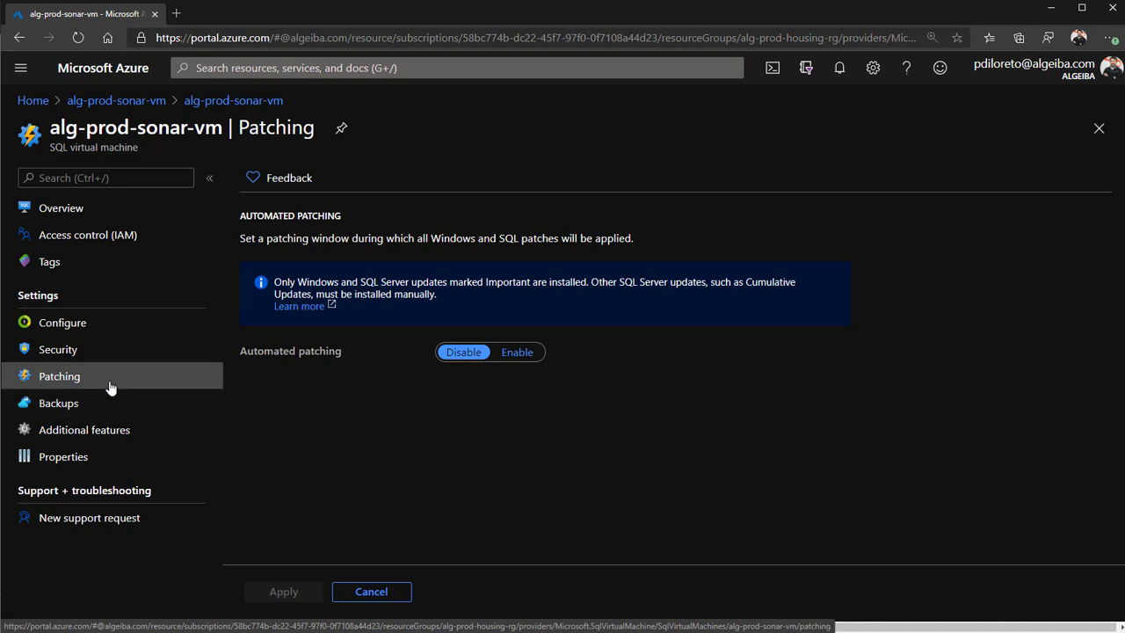
{"action": "left_click", "coordinate": [123, 324]}
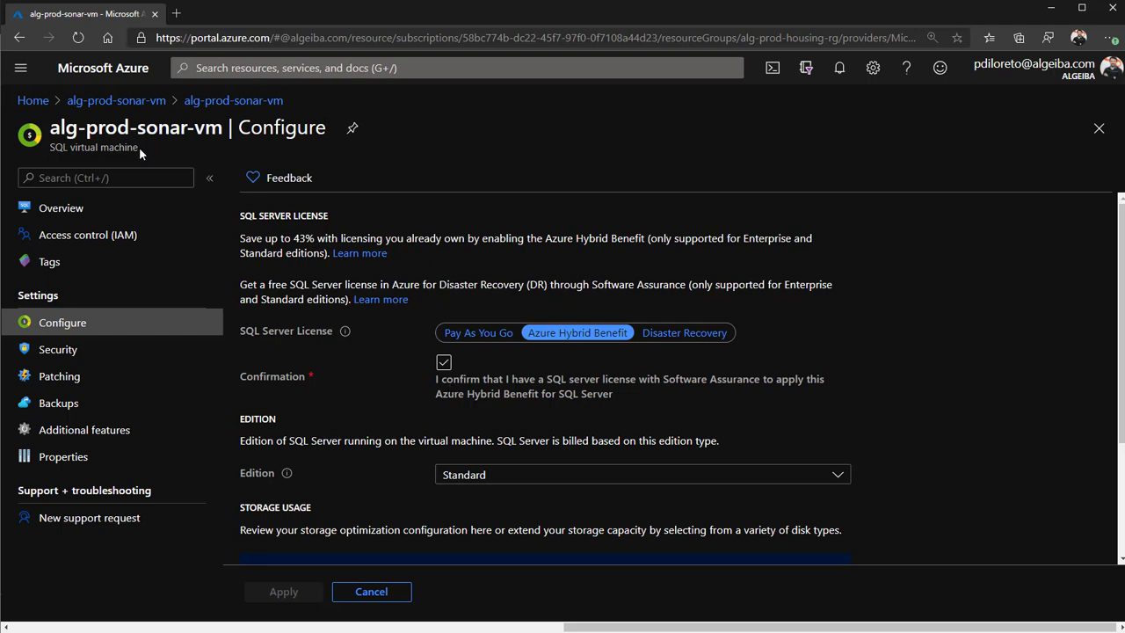
{"action": "left_click_drag", "start_coordinate": [139, 147], "coordinate": [48, 151]}
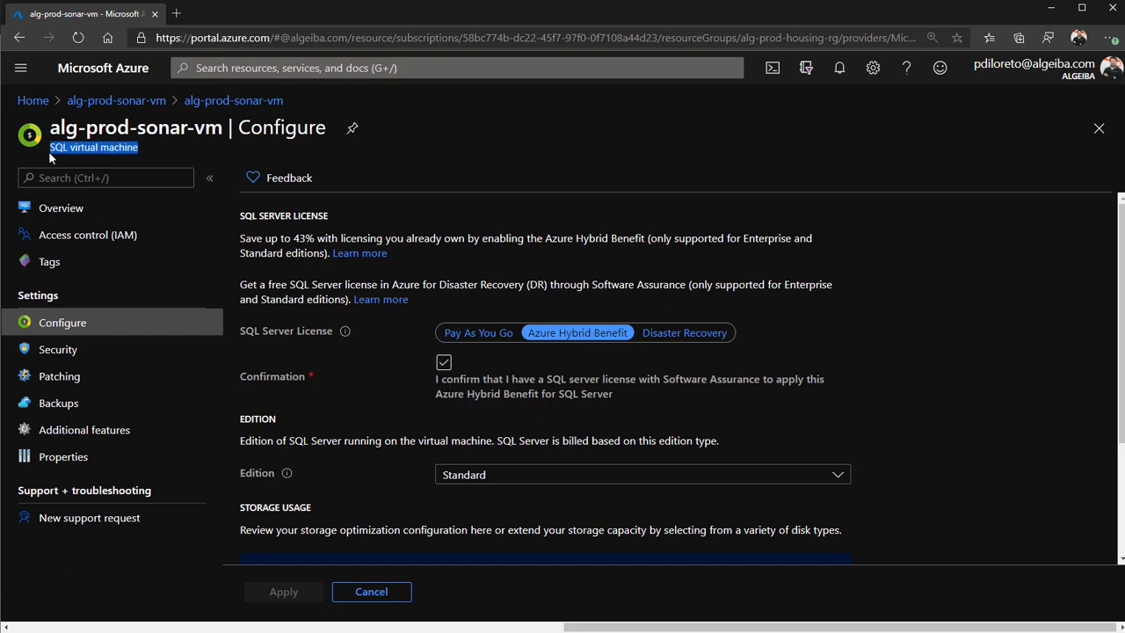
{"action": "left_click", "coordinate": [1099, 130]}
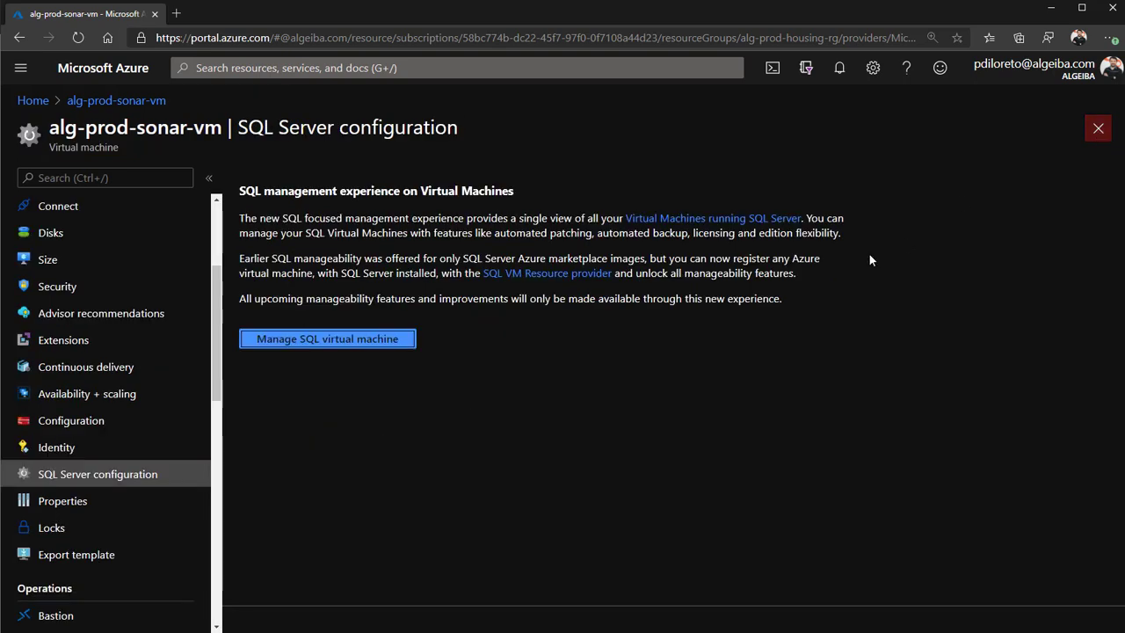
{"action": "scroll", "coordinate": [140, 431], "scroll_direction": "up", "scroll_amount": 3}
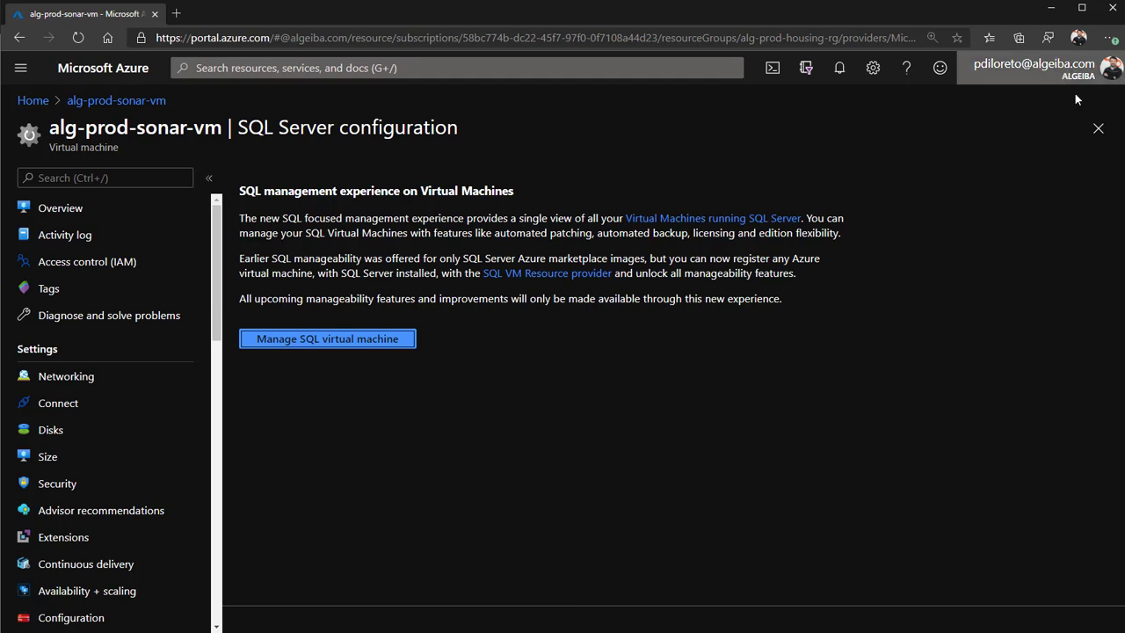
{"action": "left_click", "coordinate": [1098, 129]}
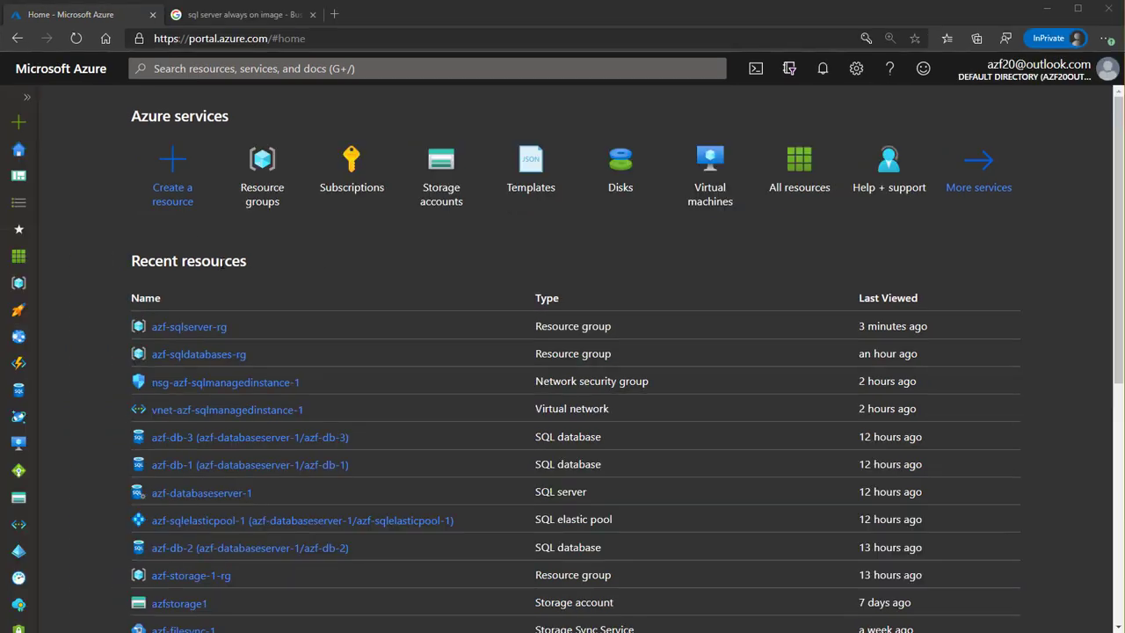
Step: Start creating a resource, list all Databases offerings in the Marketplace and filter them to the publisher Microsoft
{"action": "left_click", "coordinate": [171, 171]}
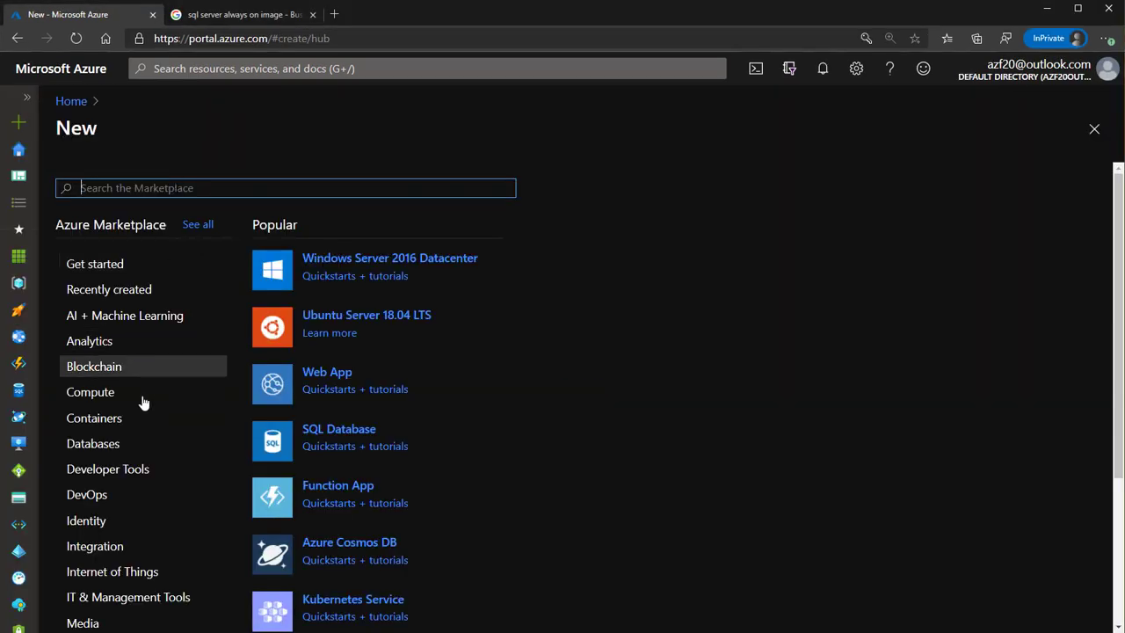
{"action": "left_click", "coordinate": [105, 450]}
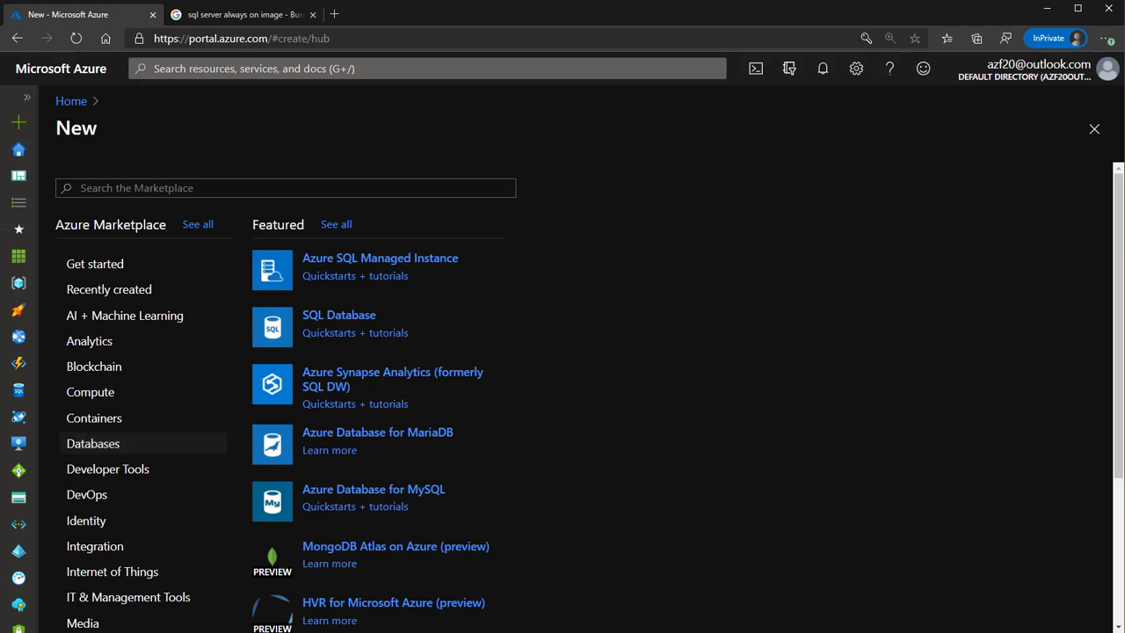
{"action": "left_click", "coordinate": [336, 225]}
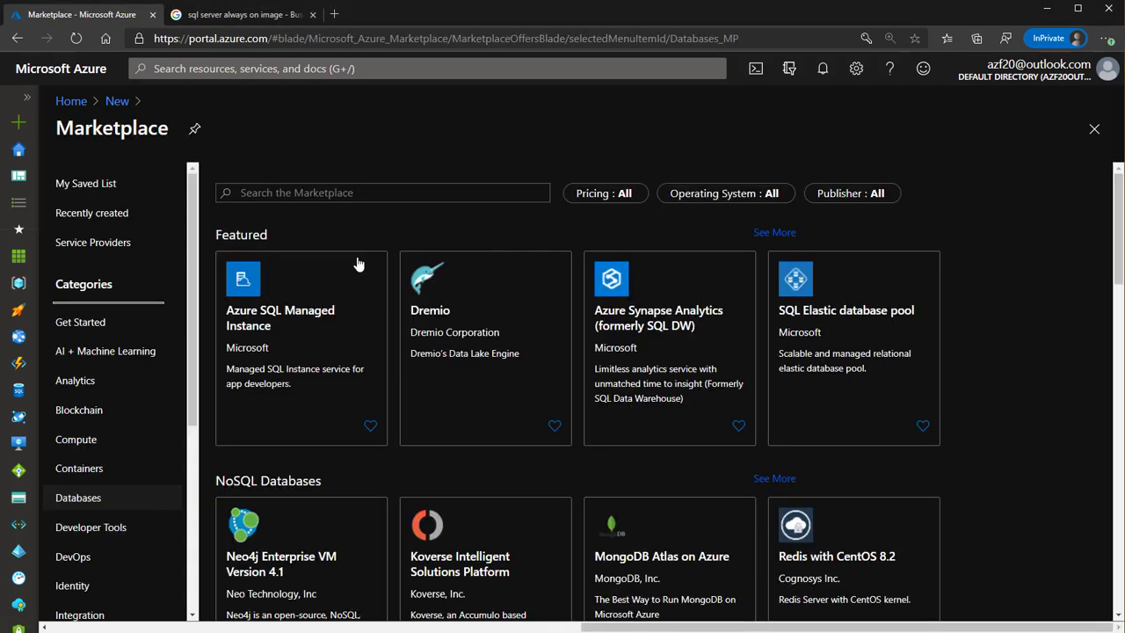
{"action": "left_click", "coordinate": [864, 200]}
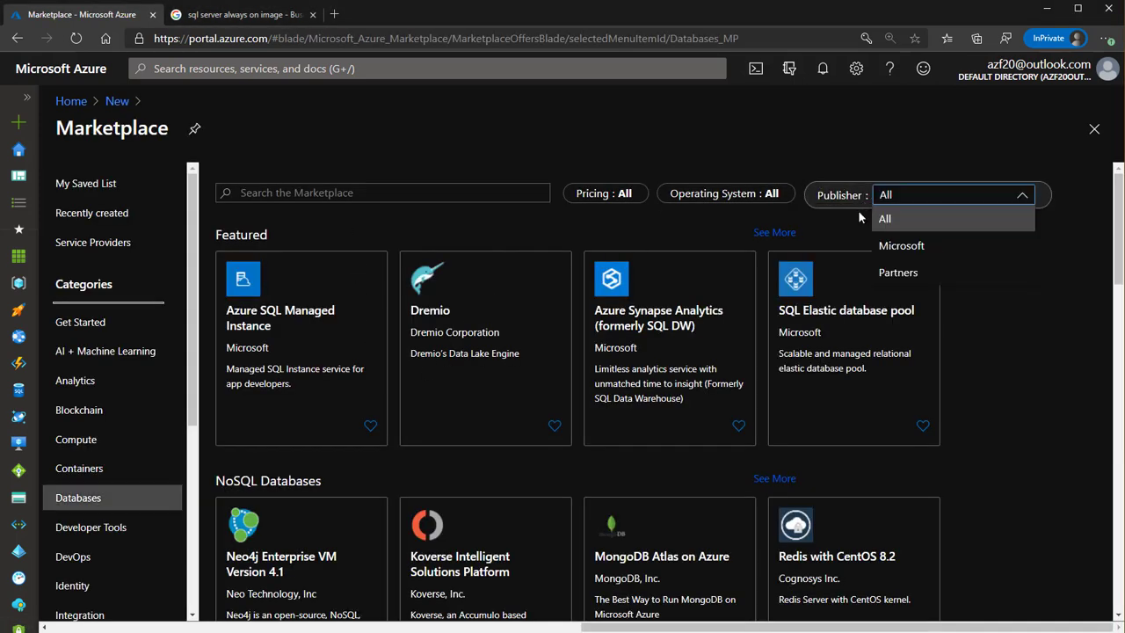
{"action": "left_click", "coordinate": [893, 248]}
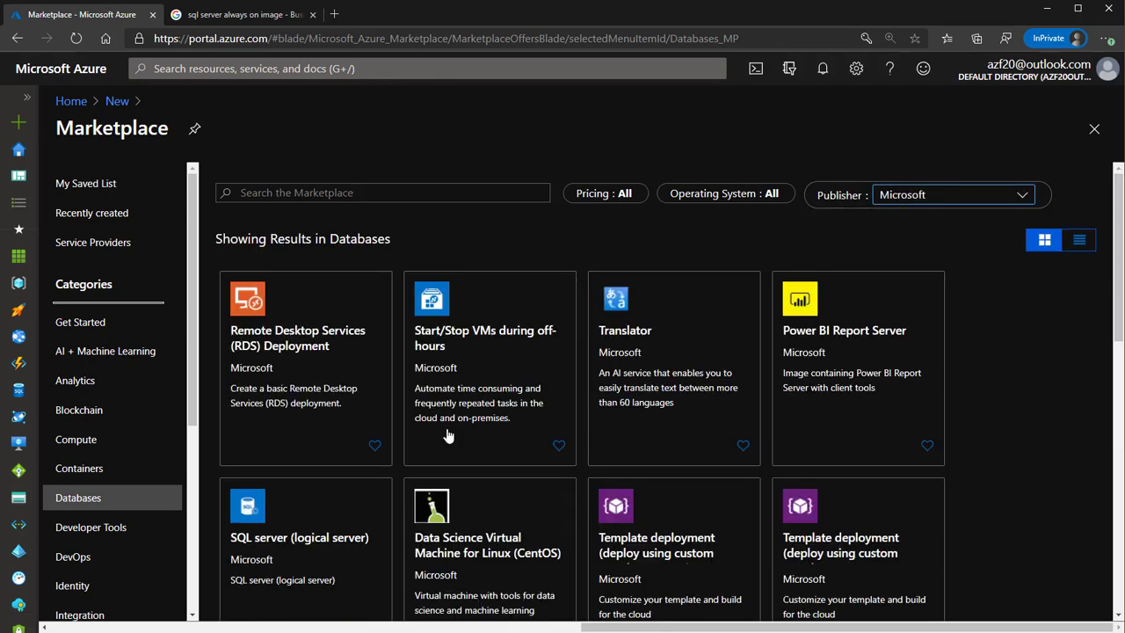
Step: Find and open the SQL Server AlwaysOn Cluster offering among the Microsoft database results and examine its overview and architecture diagram
{"action": "scroll", "coordinate": [447, 433], "scroll_direction": "down", "scroll_amount": 3}
{"action": "scroll", "coordinate": [448, 435], "scroll_direction": "down", "scroll_amount": 3}
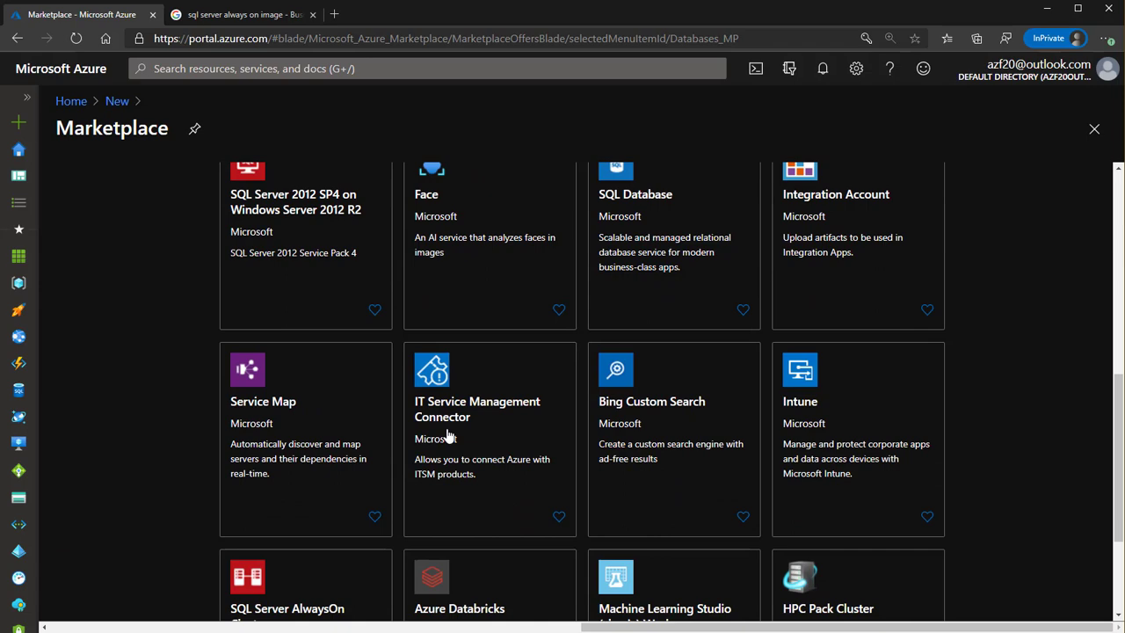
{"action": "scroll", "coordinate": [447, 433], "scroll_direction": "down", "scroll_amount": 2}
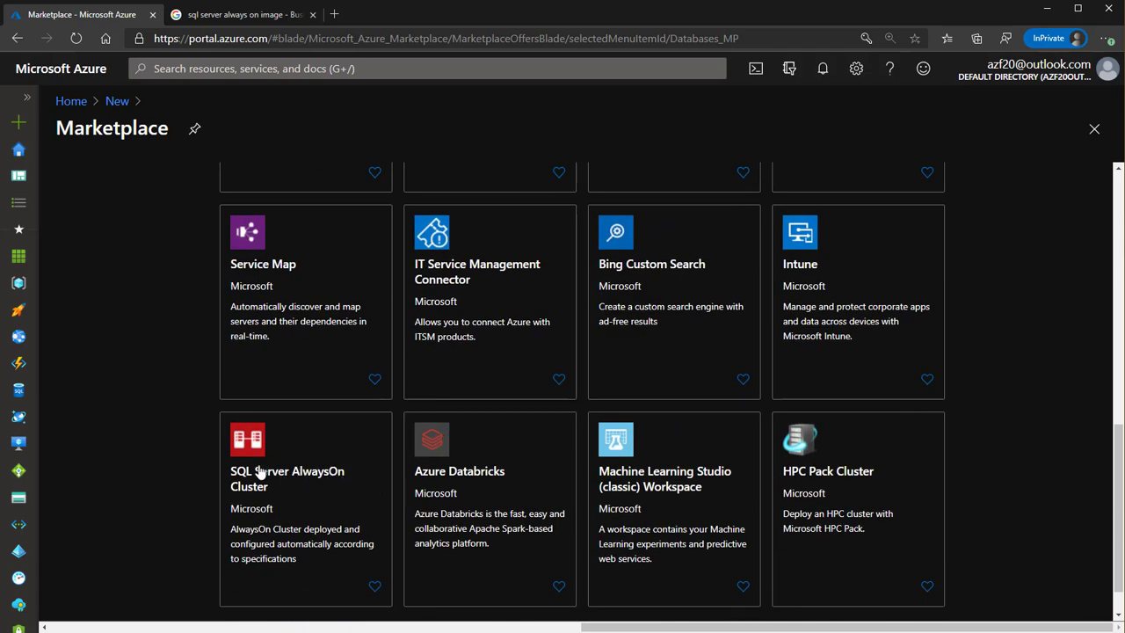
{"action": "scroll", "coordinate": [296, 481], "scroll_direction": "down", "scroll_amount": 1}
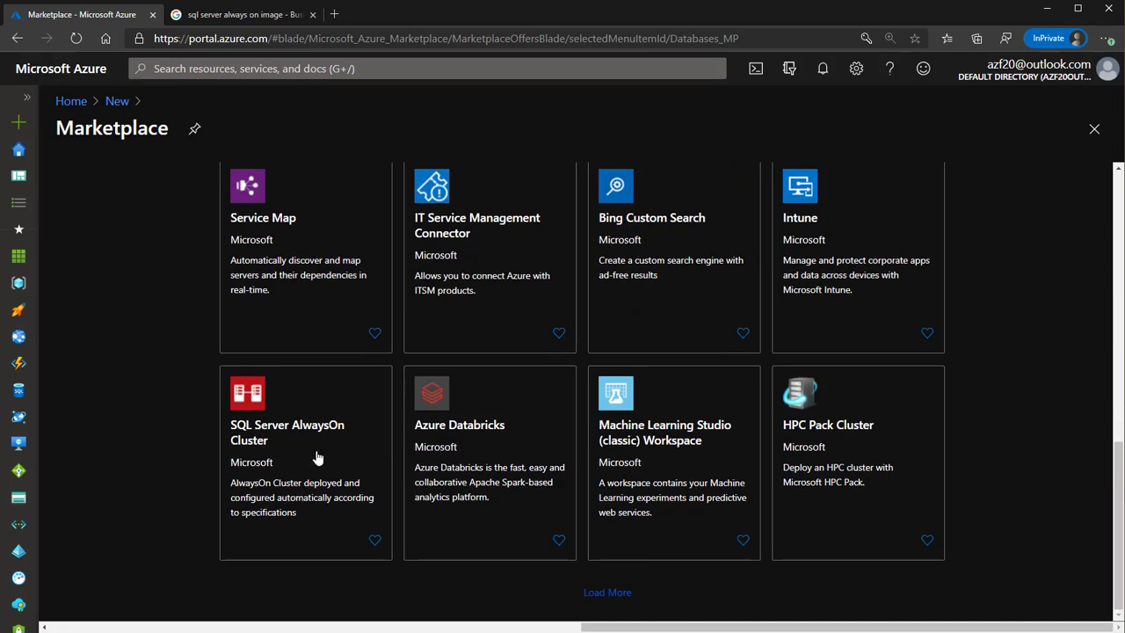
{"action": "scroll", "coordinate": [318, 455], "scroll_direction": "up", "scroll_amount": 10}
{"action": "scroll", "coordinate": [318, 451], "scroll_direction": "down", "scroll_amount": 8}
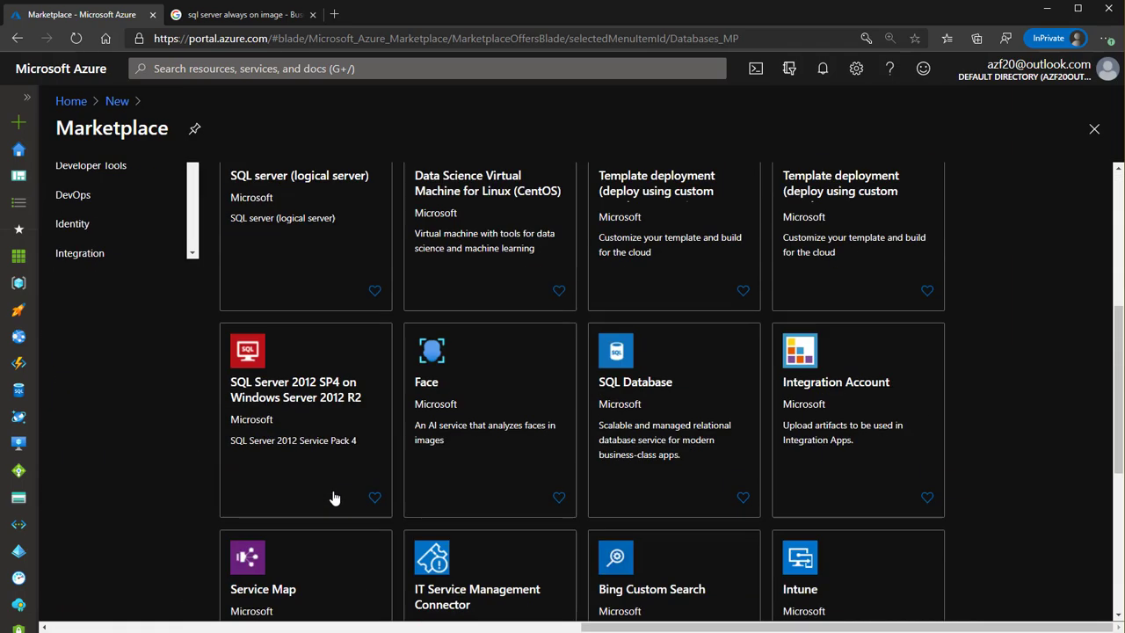
{"action": "left_click", "coordinate": [304, 488]}
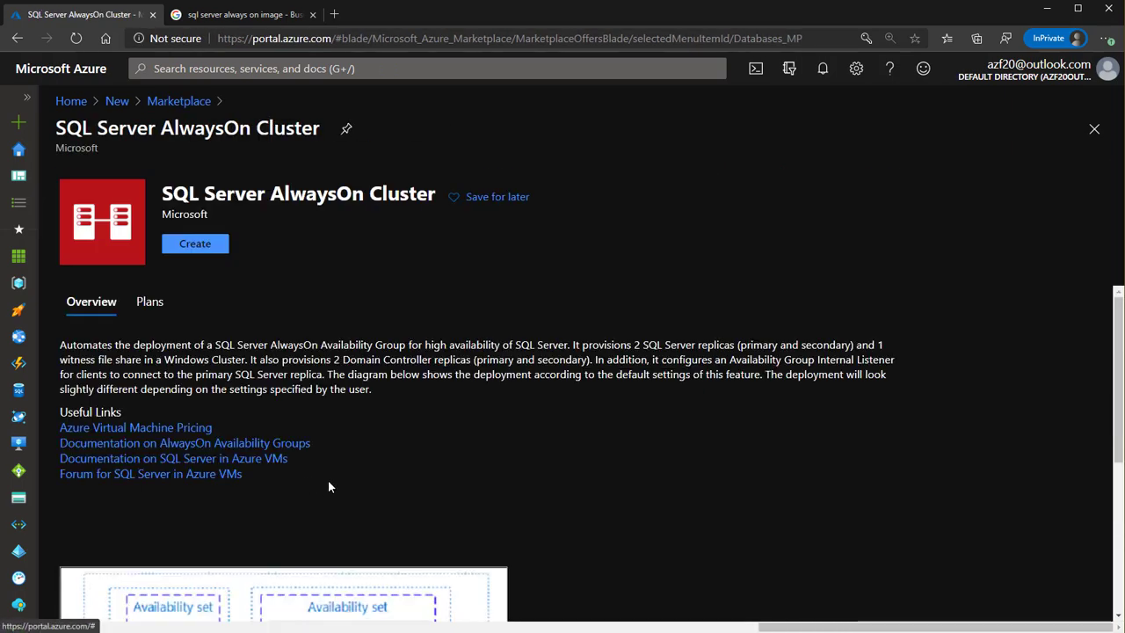
{"action": "scroll", "coordinate": [337, 435], "scroll_direction": "down", "scroll_amount": 3}
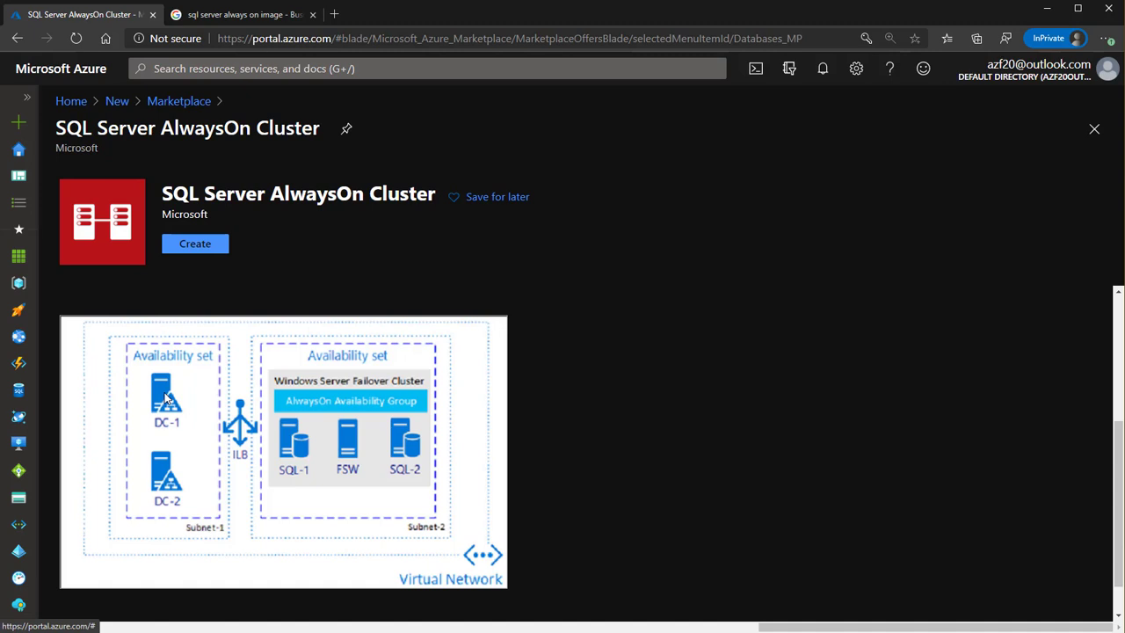
{"action": "scroll", "coordinate": [281, 417], "scroll_direction": "up", "scroll_amount": 3}
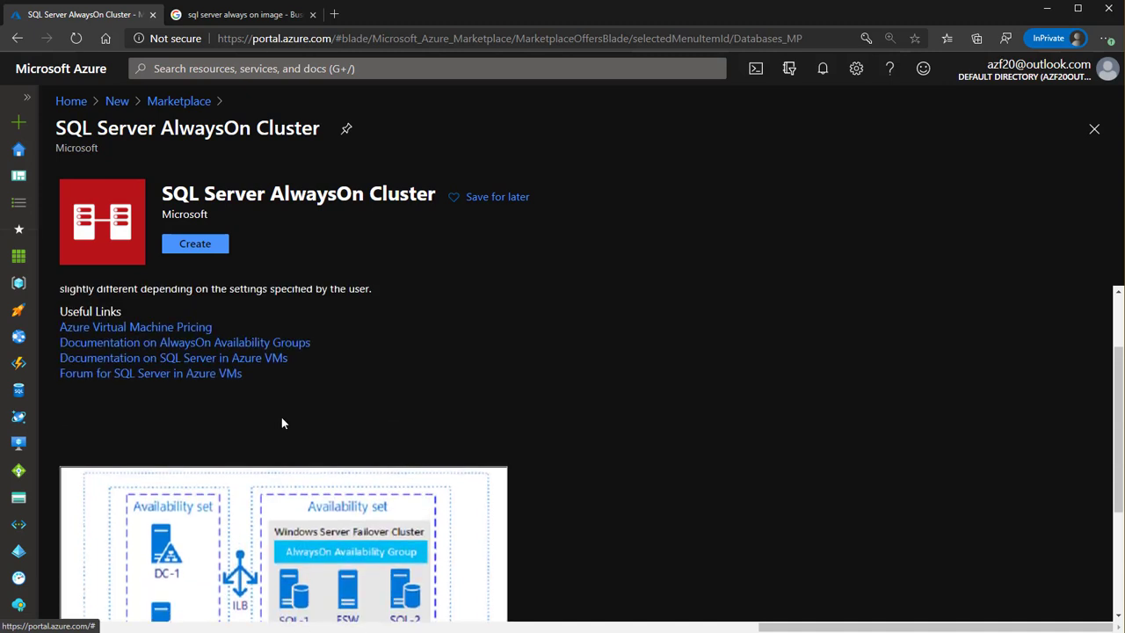
Step: Start creating a SQL Server AlwaysOn Cluster to view its Basics settings, and close them, discarding the unsaved edits
{"action": "left_click", "coordinate": [193, 250]}
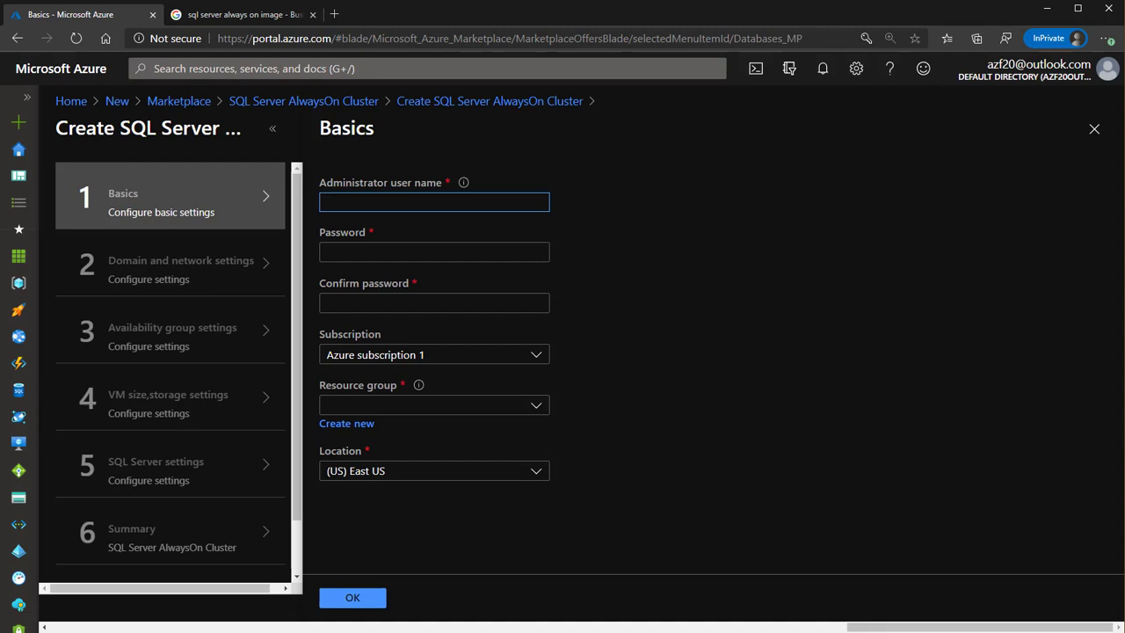
{"action": "left_click", "coordinate": [1094, 132]}
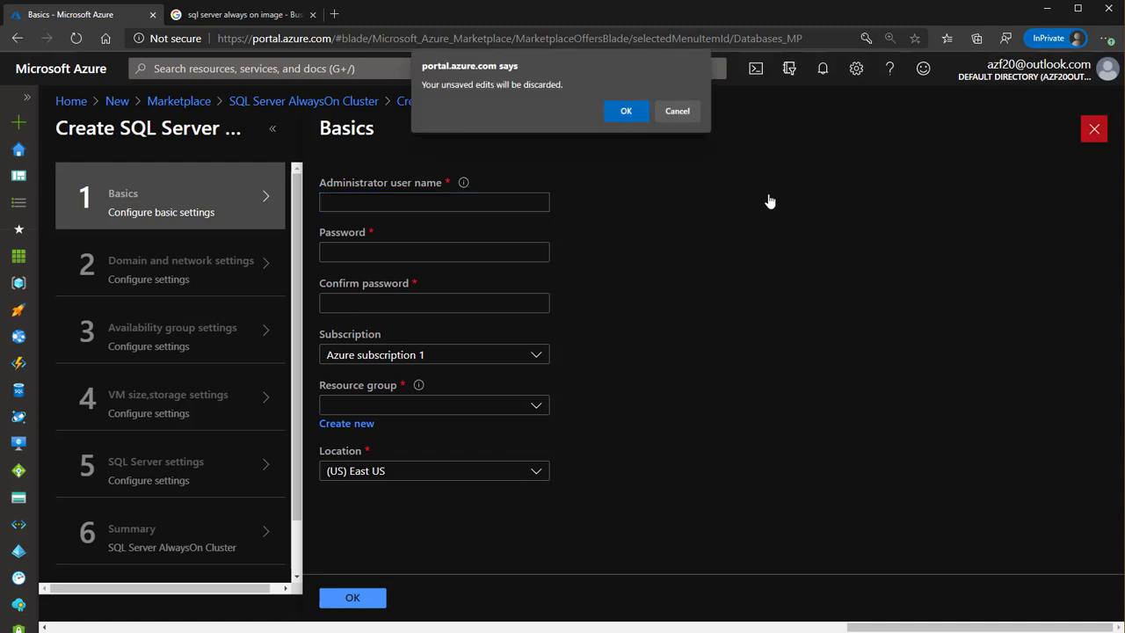
{"action": "left_click", "coordinate": [612, 113]}
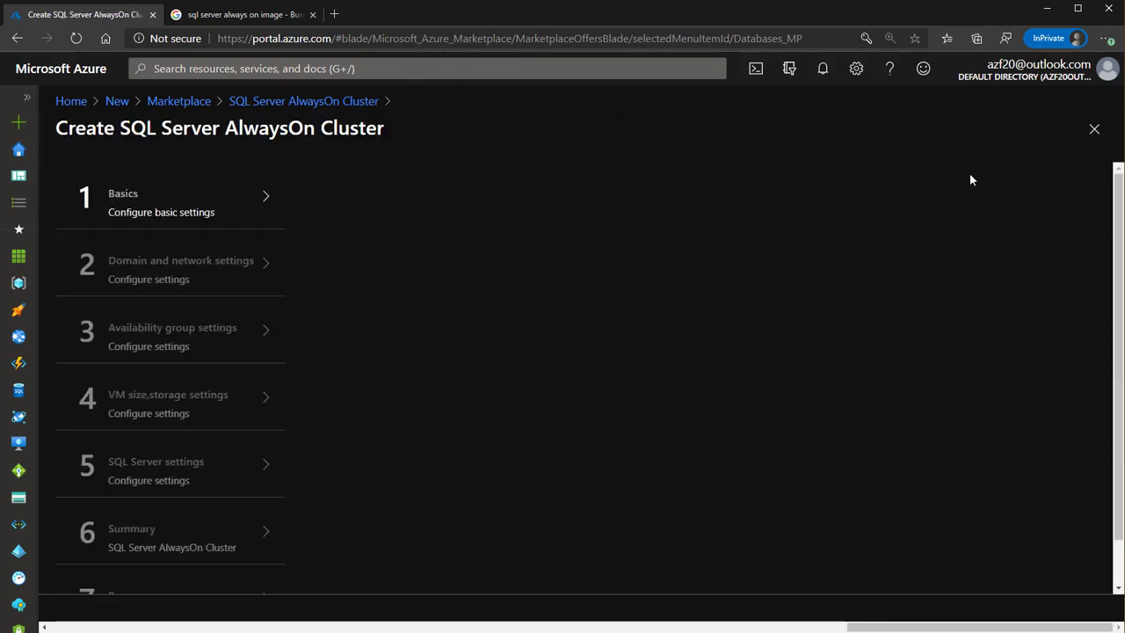